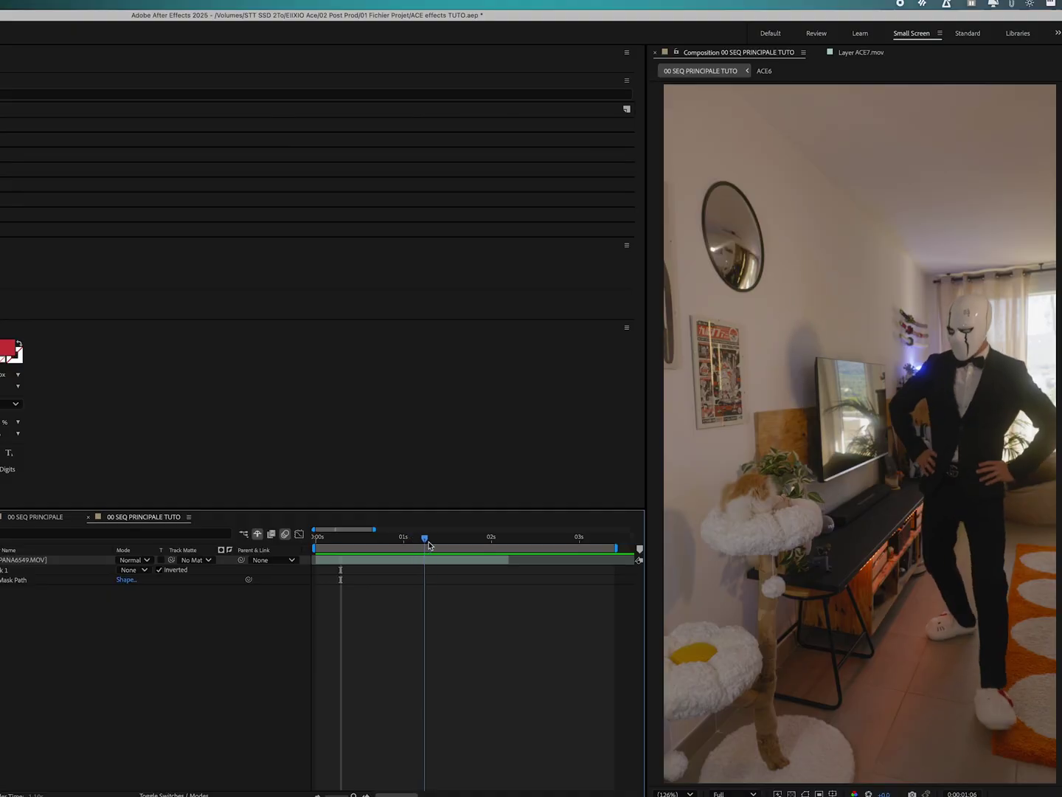
- Select the PANA6549.MOV layer and scrub the clip from the start to about two seconds
left_click_drag(428, 545, 475, 548)
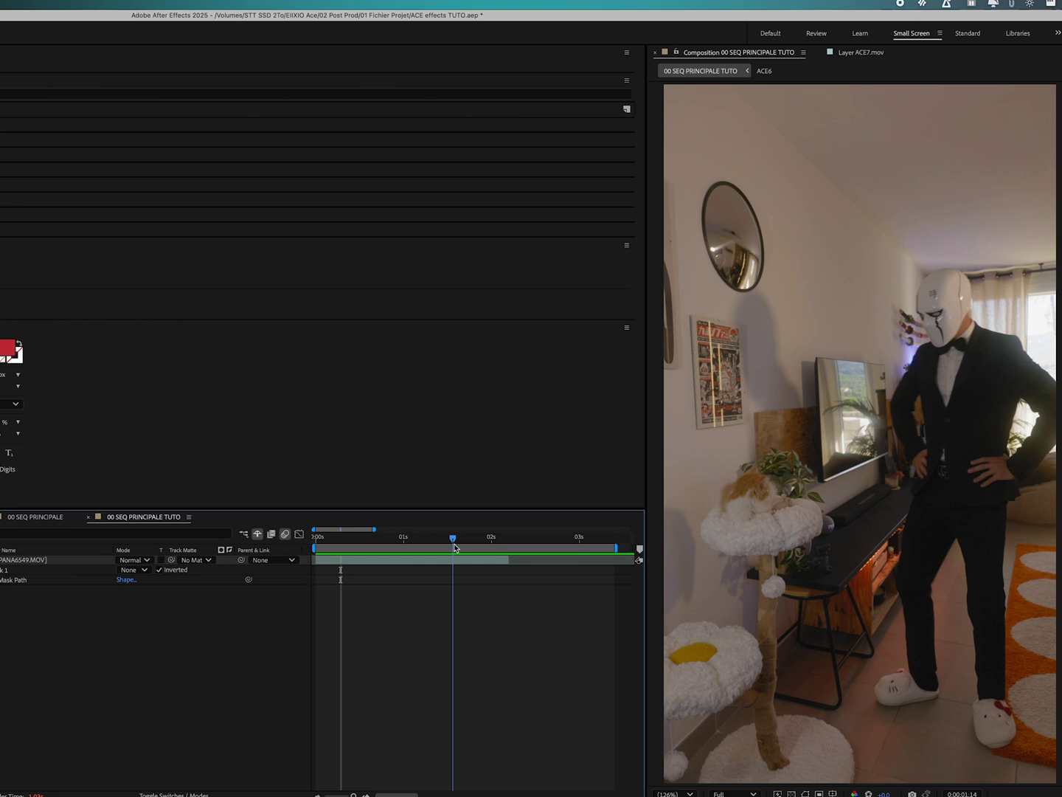
left_click(39, 561)
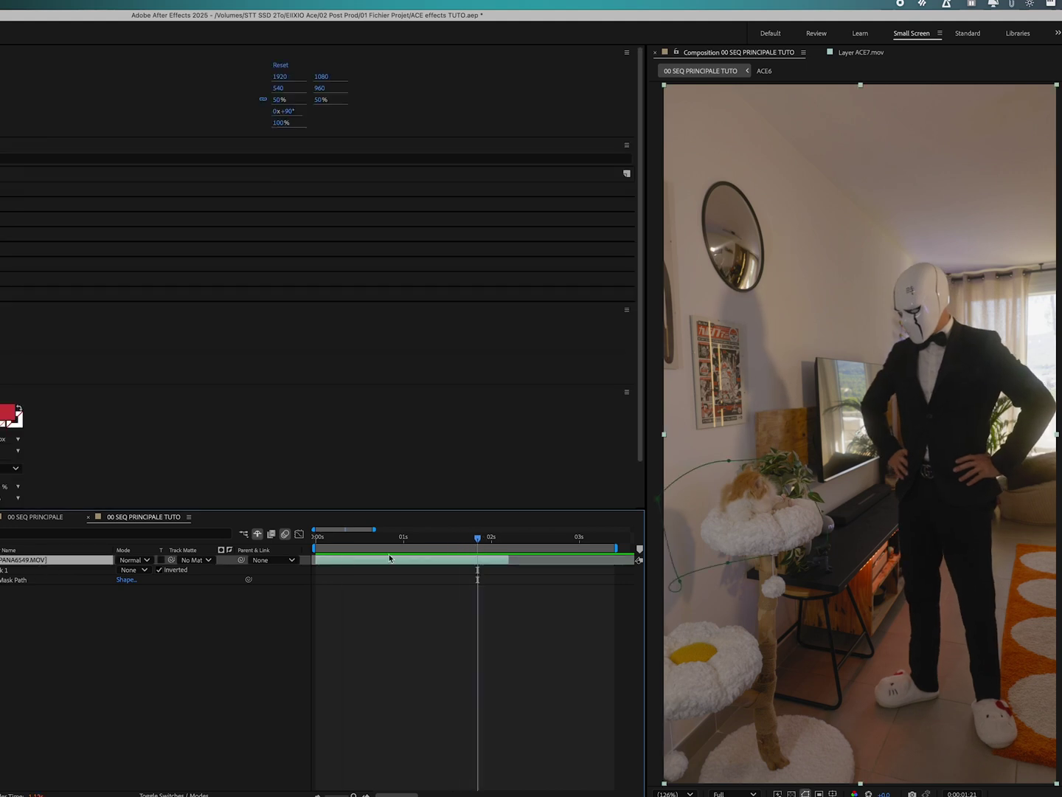
left_click_drag(470, 544, 304, 537)
mouse_move(369, 541)
left_mouse_down()
mouse_move(501, 544)
mouse_move(474, 541)
left_mouse_up()
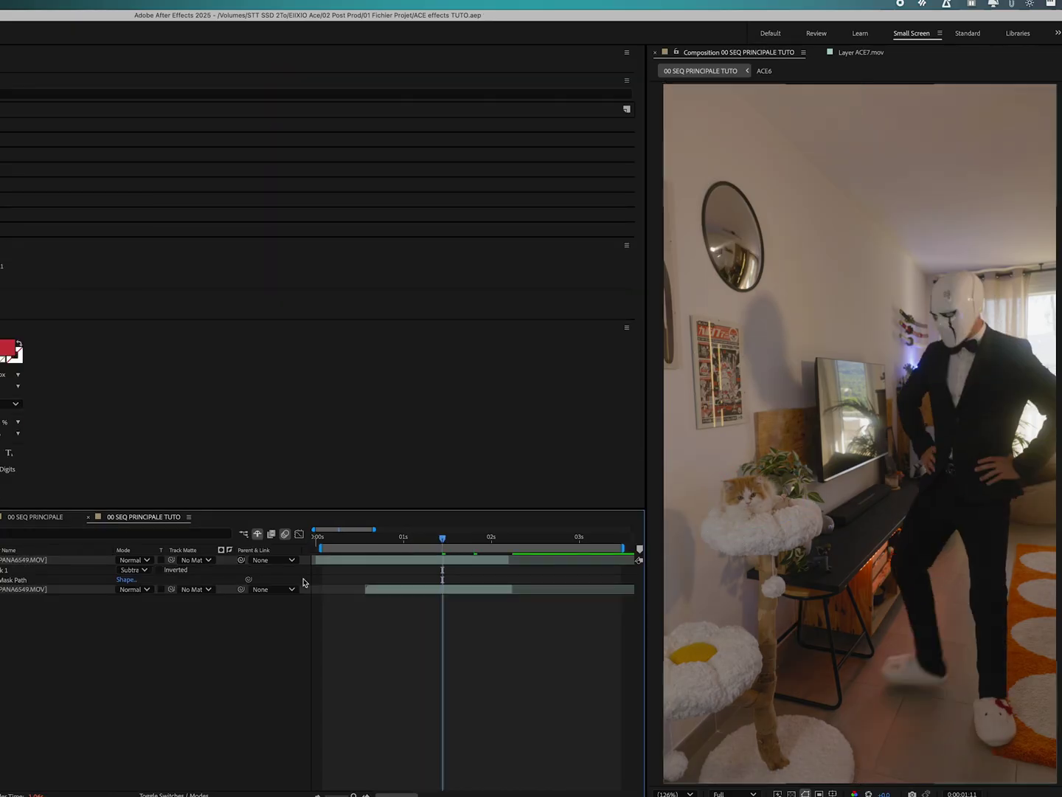
- Add a new adjustment layer and apply Lumetri Color with Saturation set to 0
right_click(399, 621)
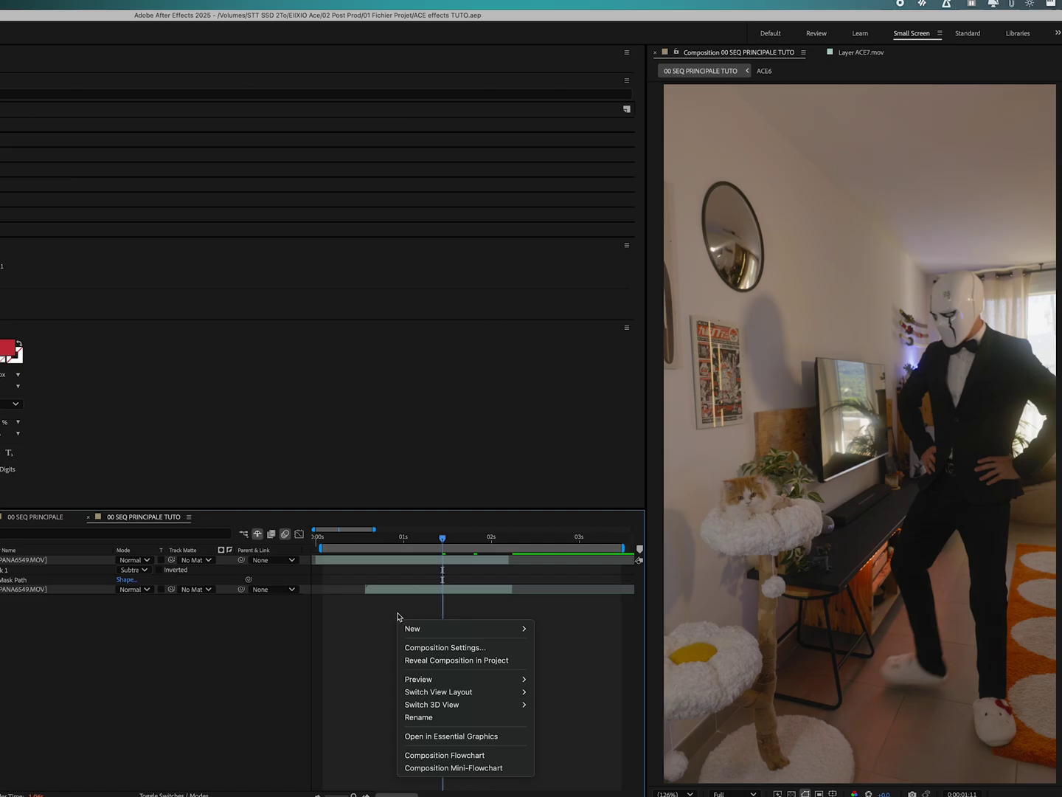
mouse_move(408, 634)
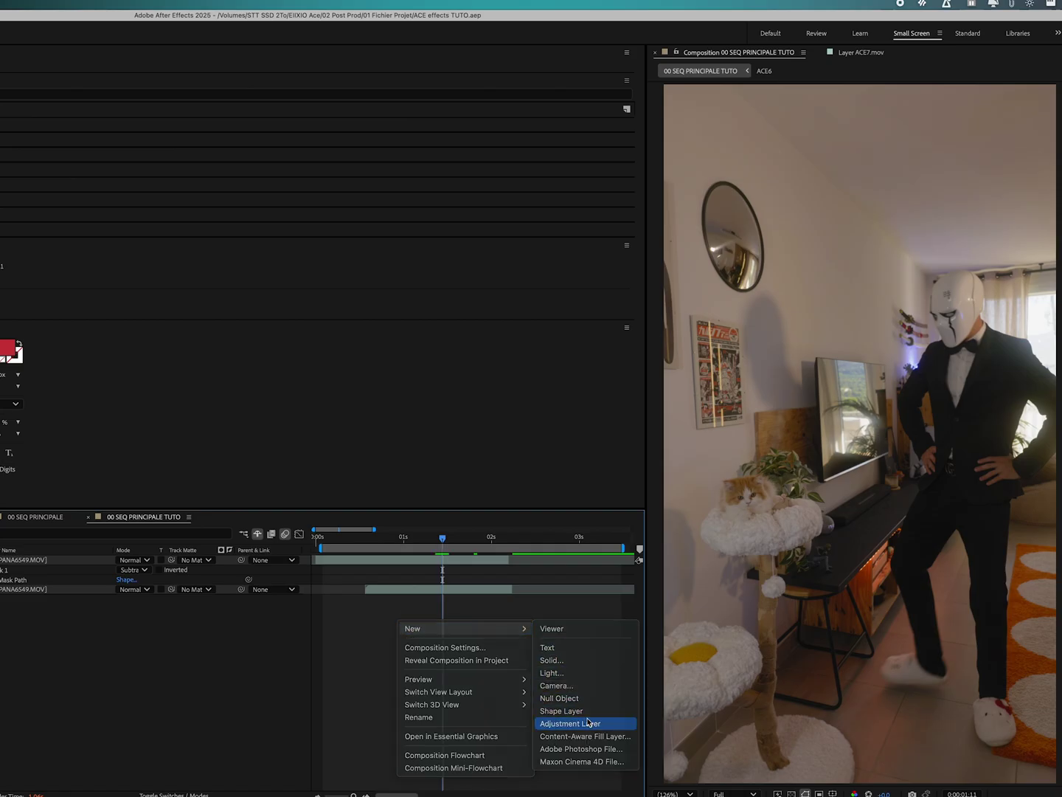
left_click(588, 721)
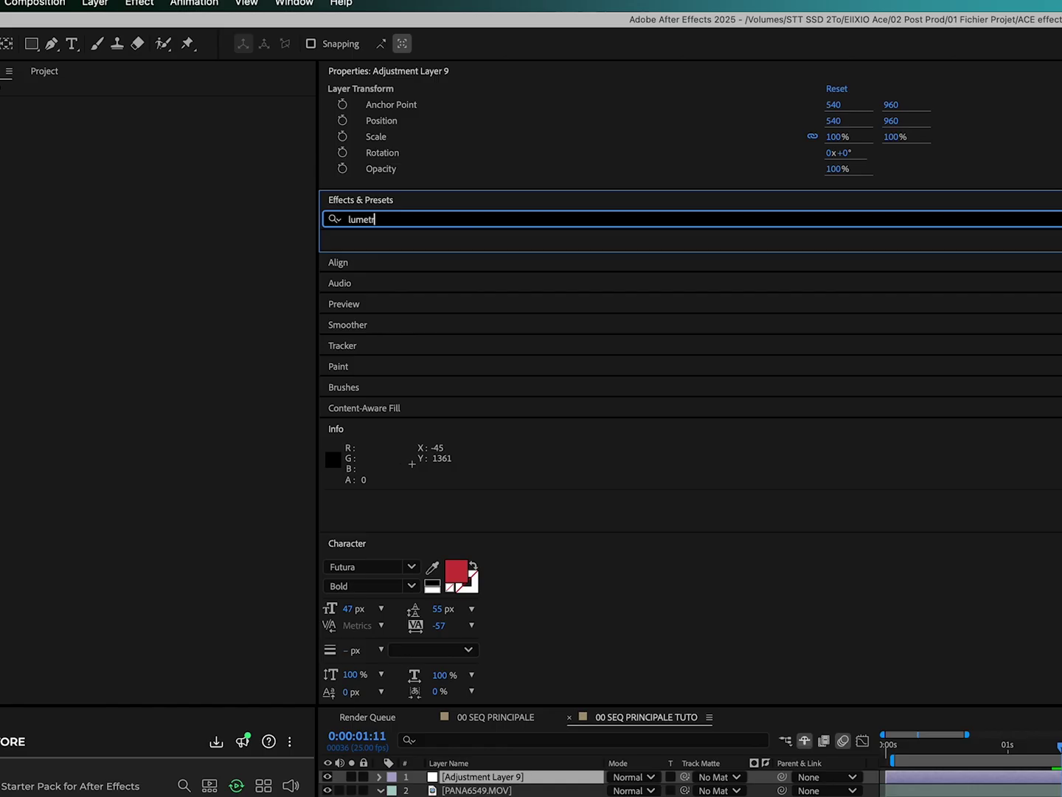
left_click(414, 280)
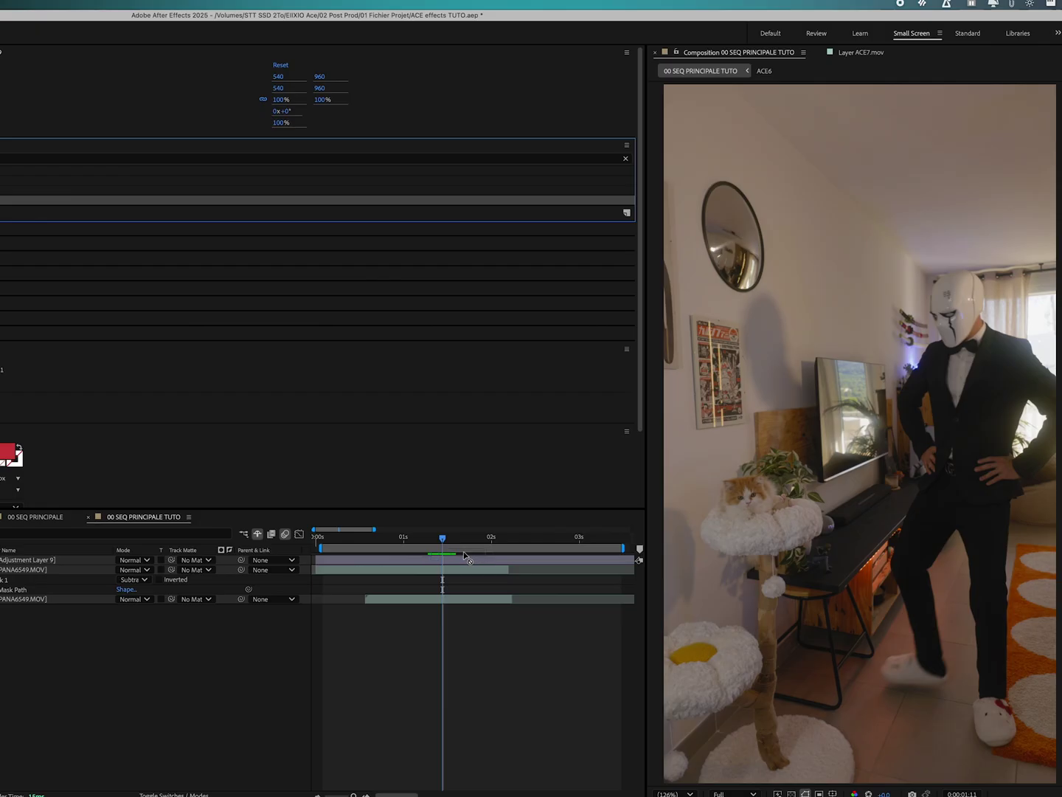
left_click_drag(402, 275, 464, 551)
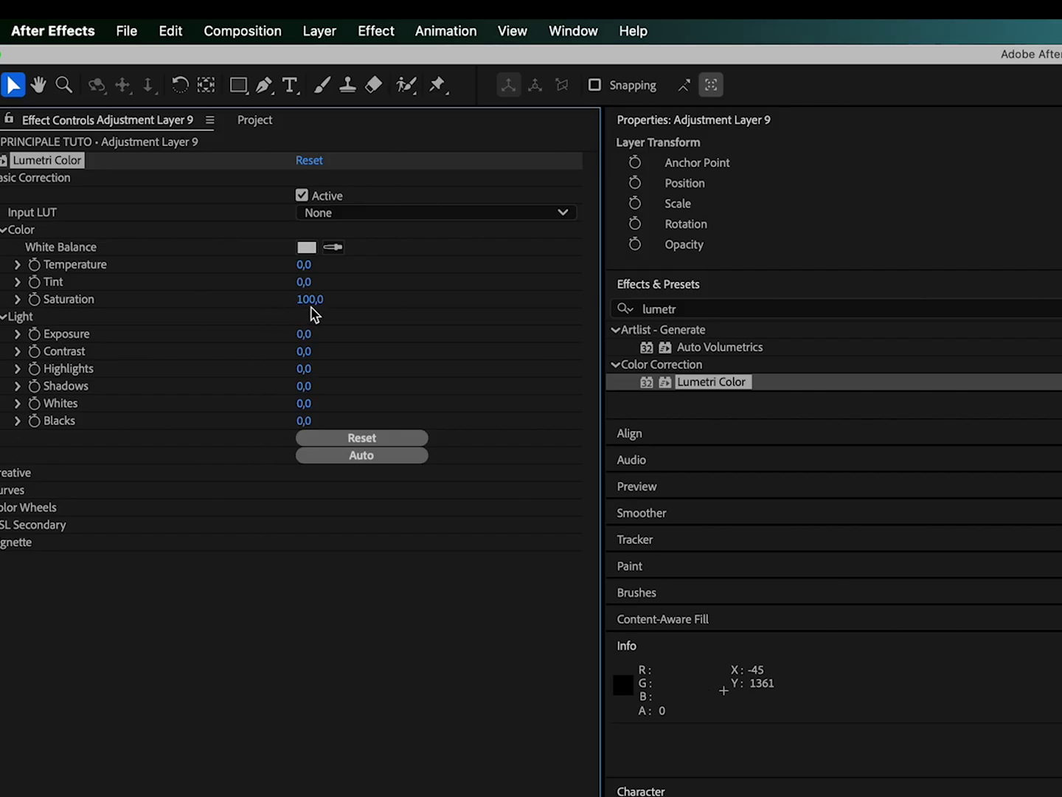
left_click_drag(310, 300, 237, 300)
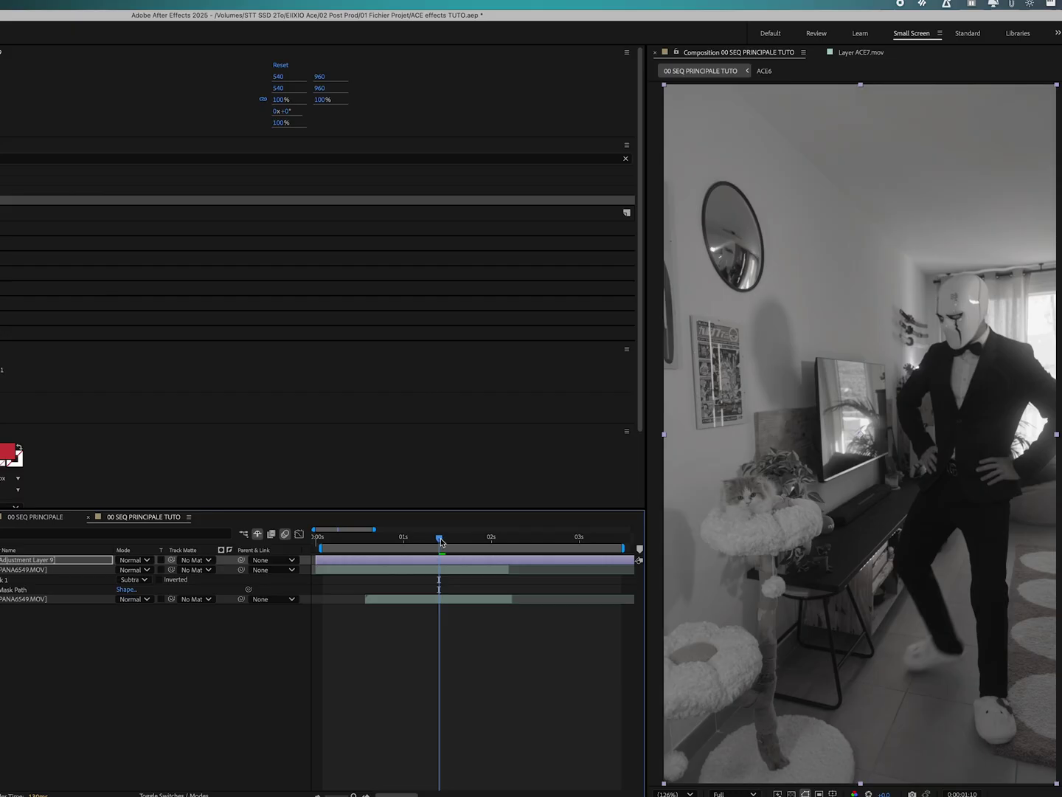
- Scrub through the clip with Adjustment Layer 9 selected to check the black-and-white look
left_click_drag(441, 544, 455, 544)
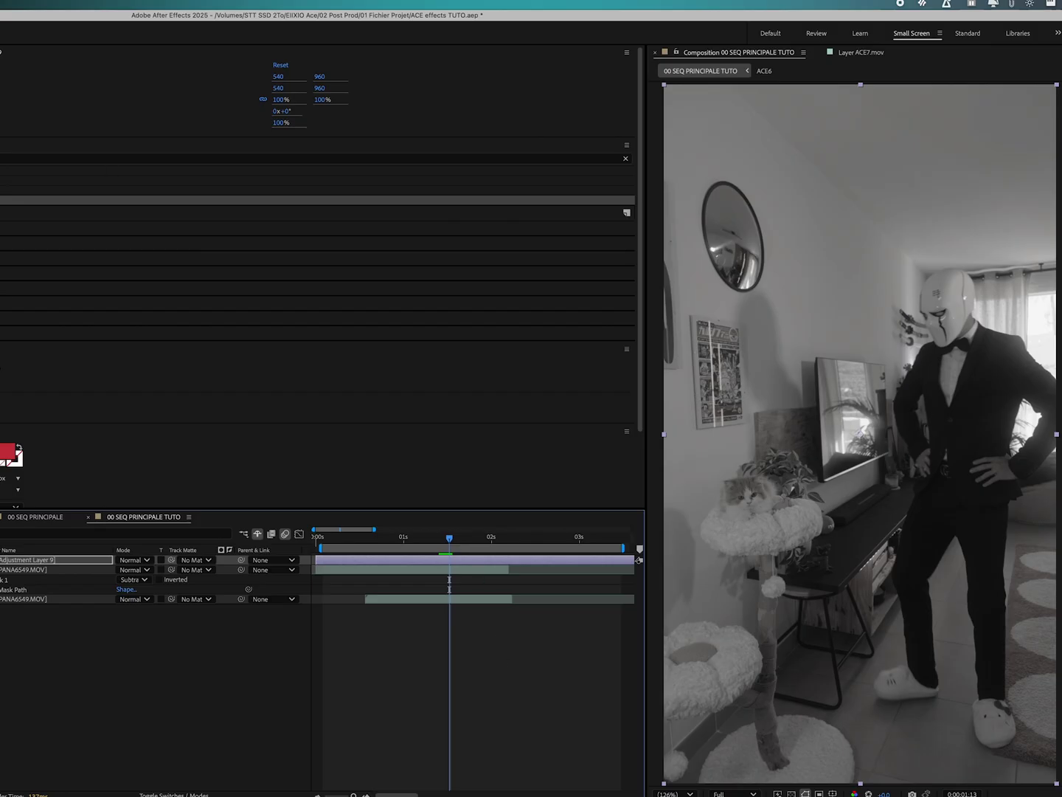
left_click(474, 538)
left_click(462, 562)
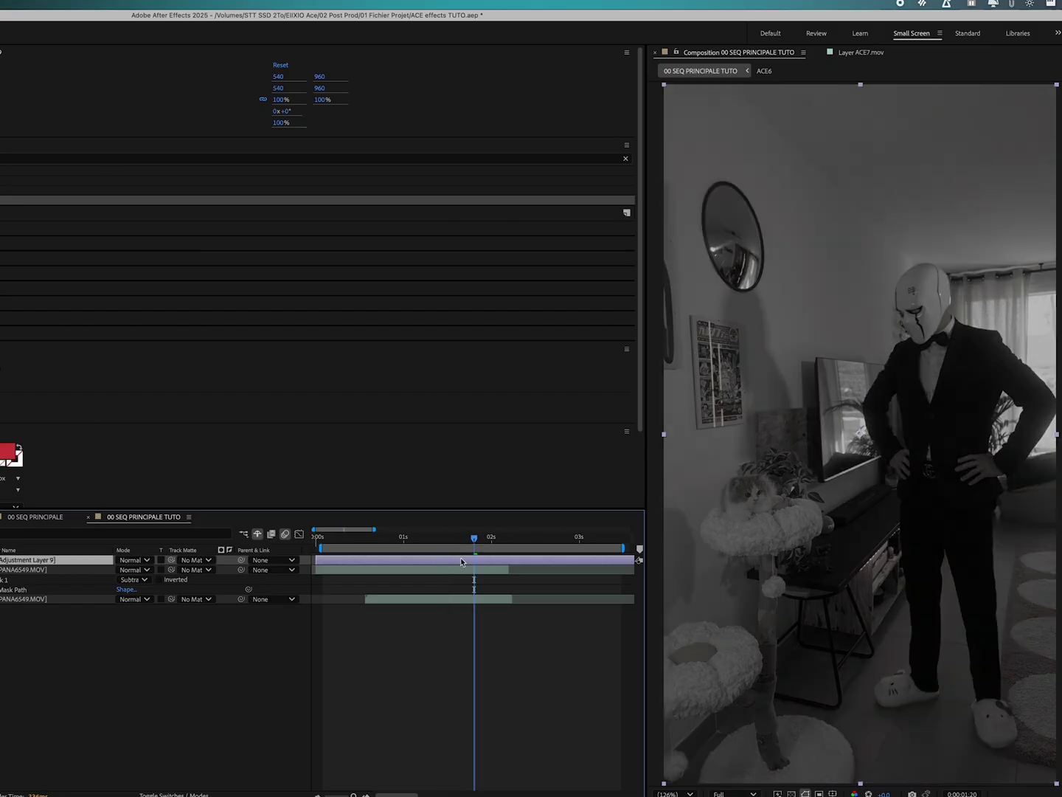
left_click(460, 538)
- Add Adjustment Layer 10 with Lumetri Color exposure 2.0, masked by an ellipse around the man's head
right_click(433, 629)
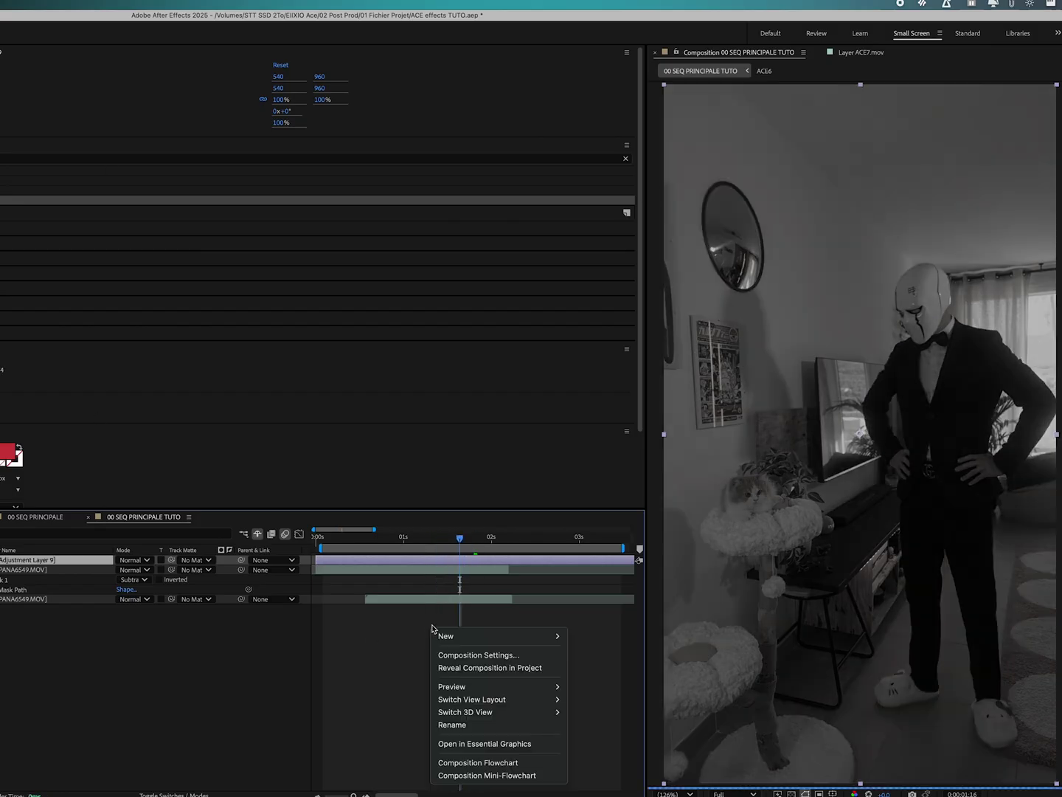
mouse_move(458, 643)
left_click(603, 731)
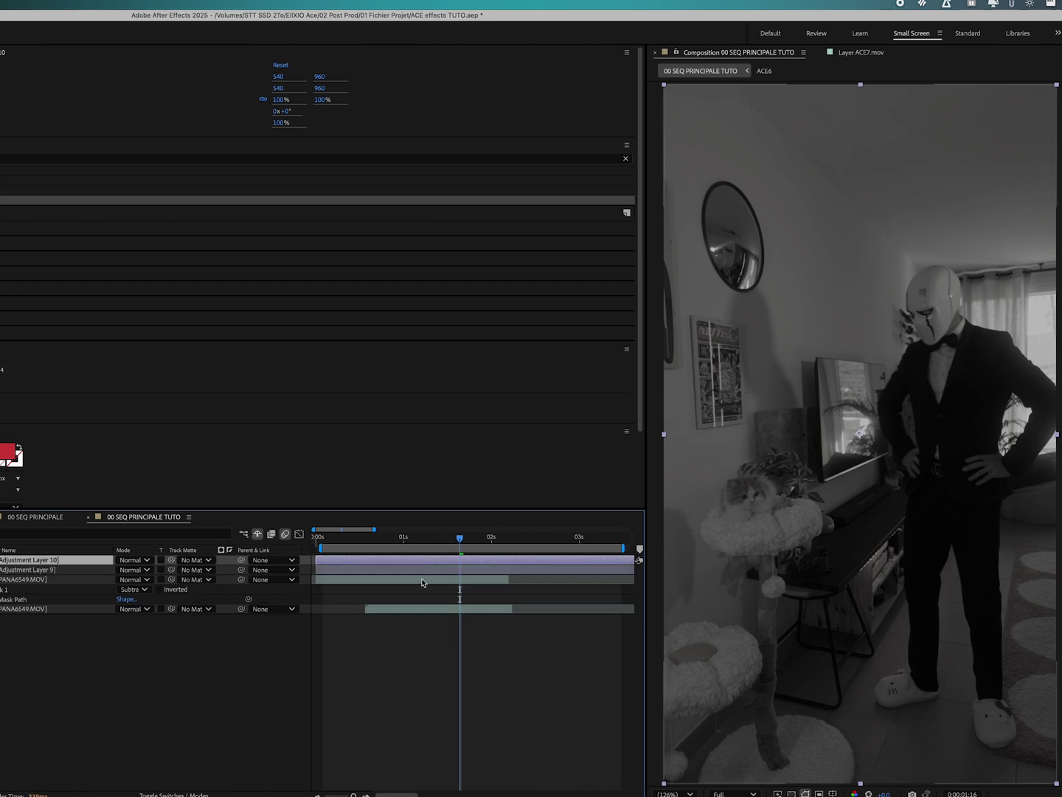
left_click_drag(590, 511, 649, 559)
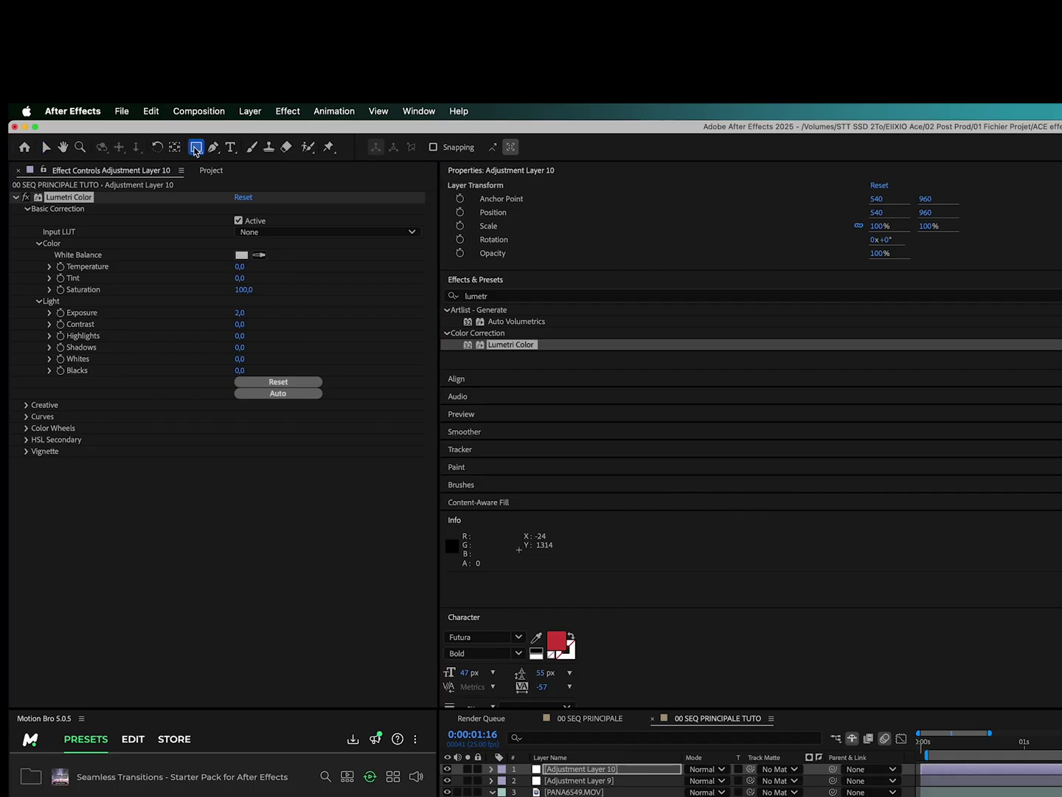
left_click_drag(196, 146, 271, 177)
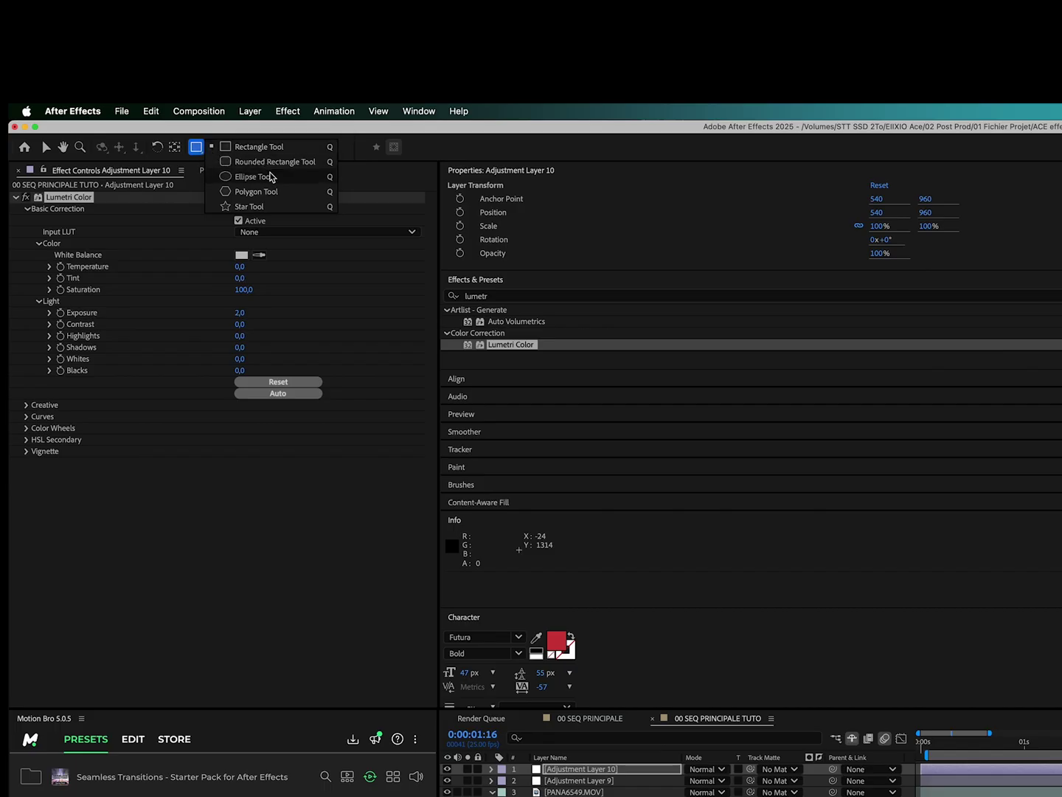
left_click_drag(859, 249, 998, 385)
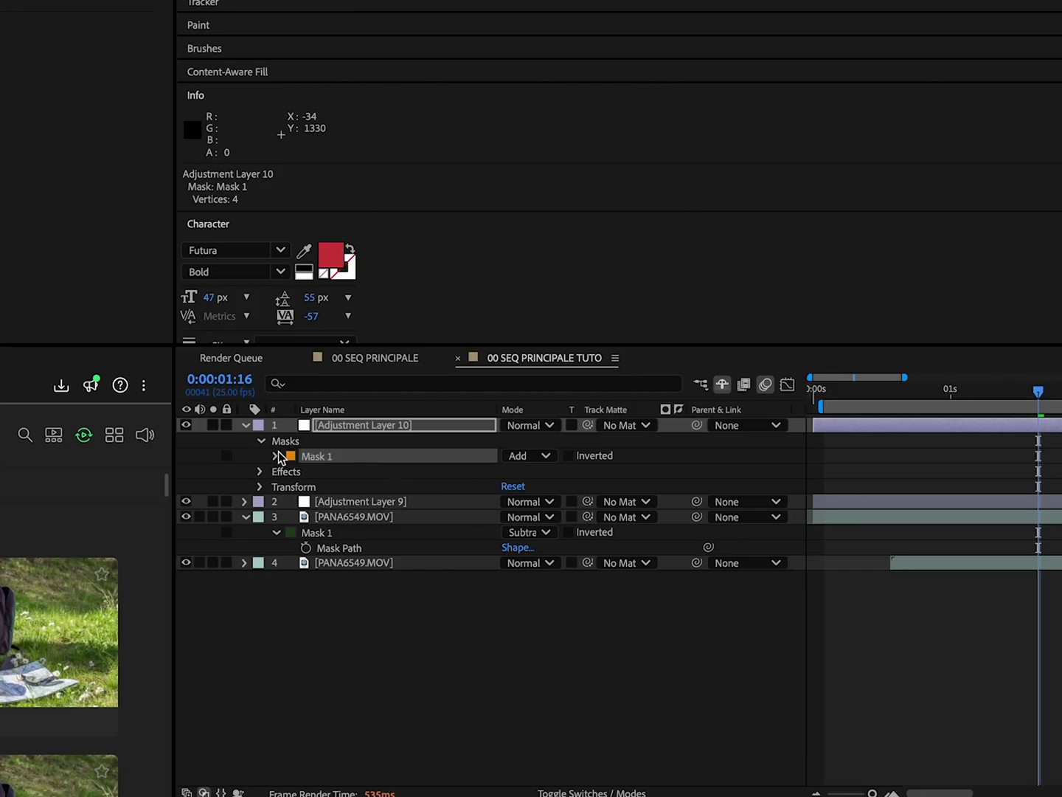
- Feather Mask 1 to 92 px, duplicate it onto the cat, then reselect Mask 1
left_click(279, 459)
left_click_drag(522, 486, 596, 486)
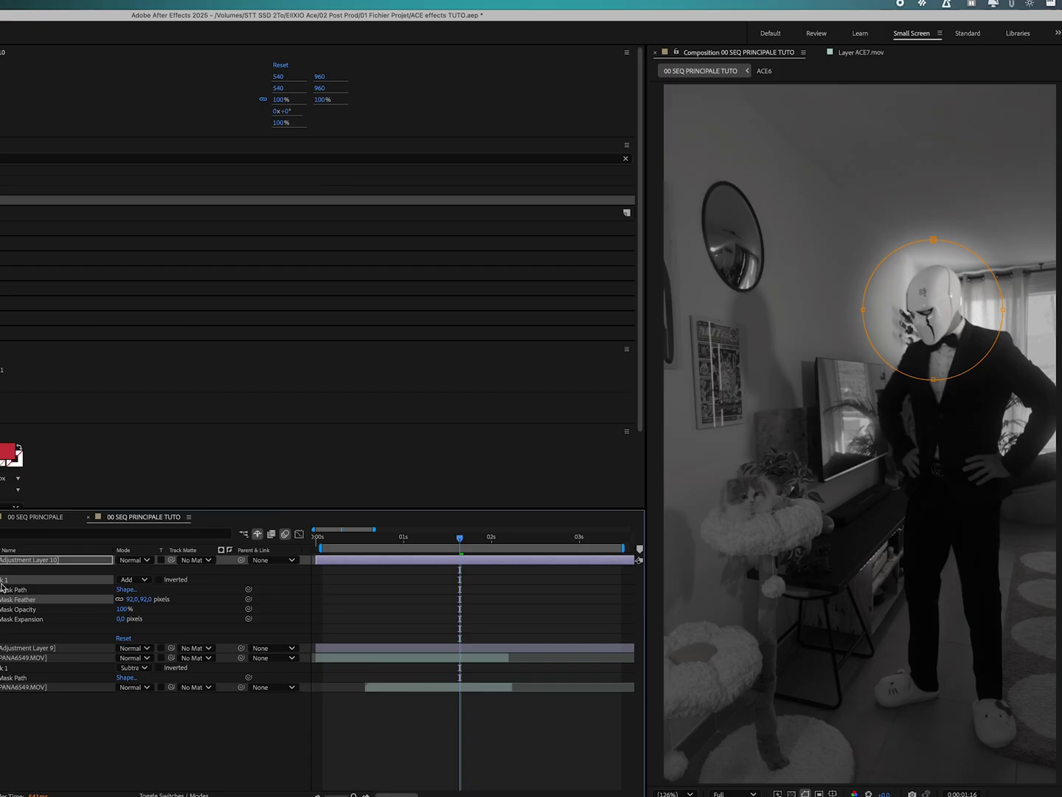
key("ctrl+d")
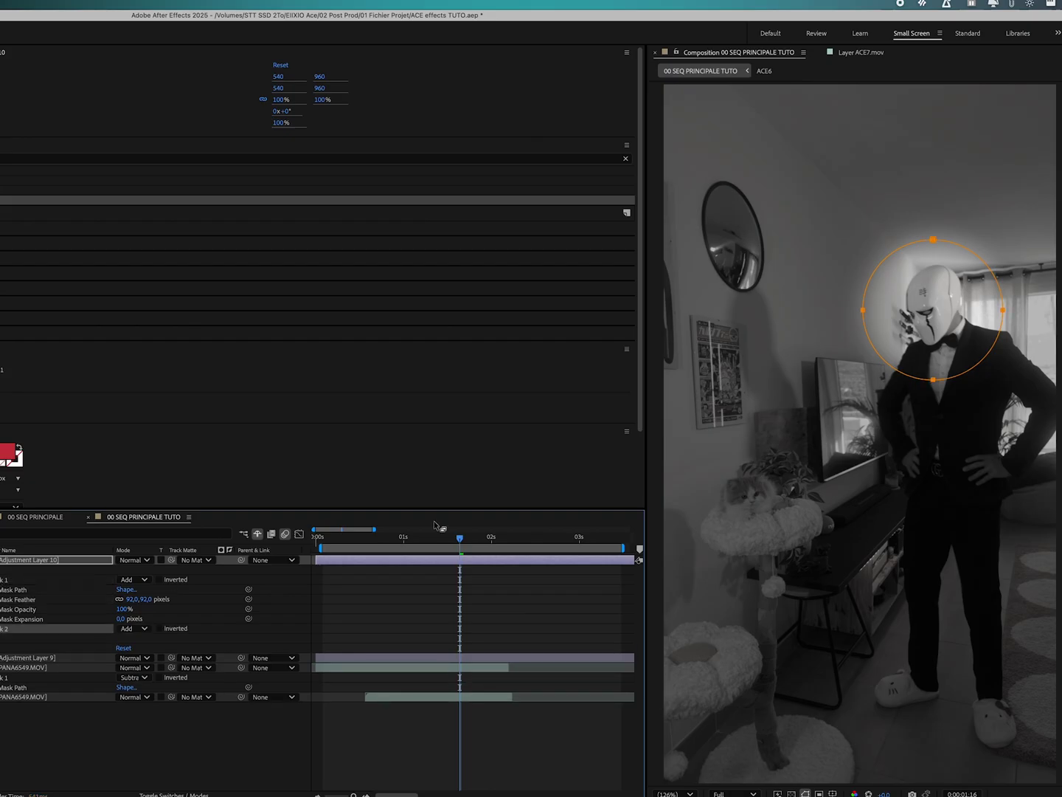
left_click_drag(894, 400, 716, 585)
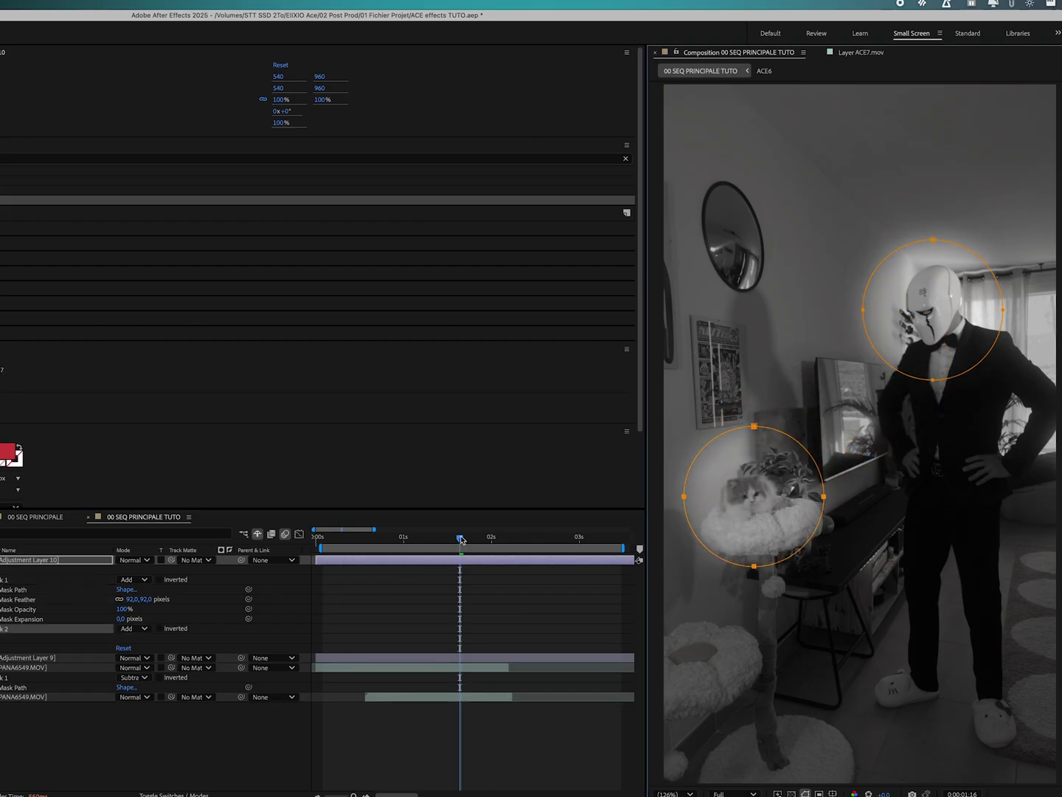
left_click_drag(460, 544, 365, 545)
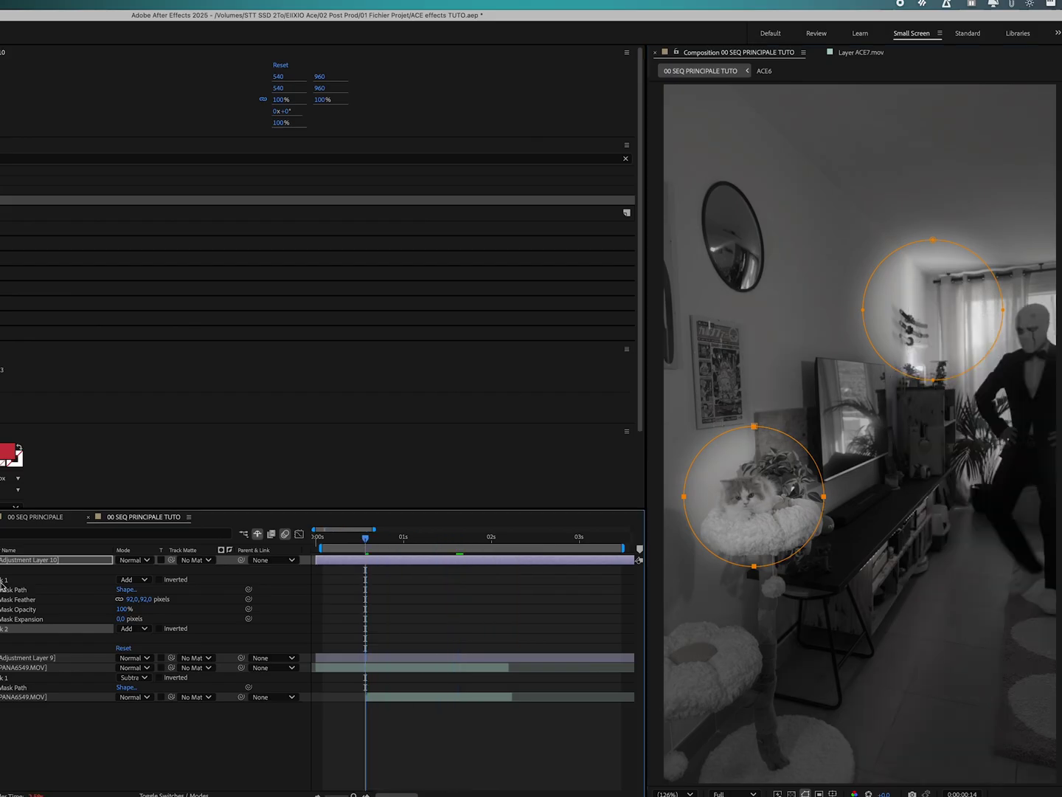
left_click(3, 580)
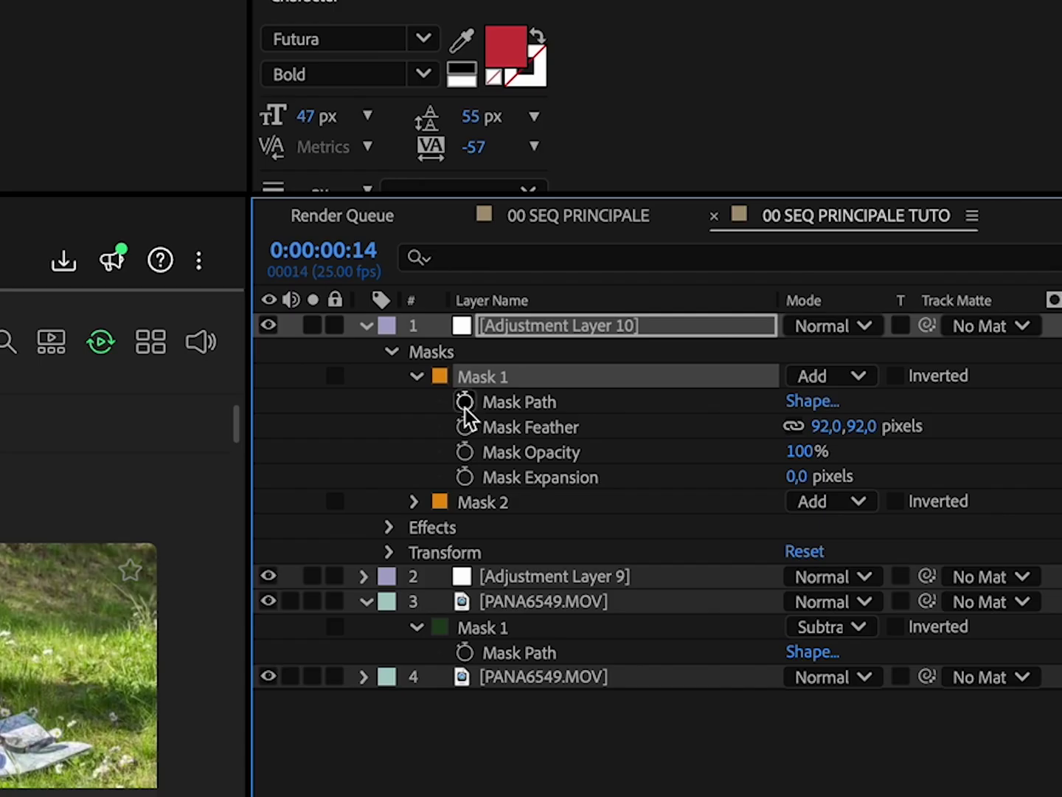
- Keyframe Mask 1's path, moving it frame by frame to follow the man's head
left_click(464, 402)
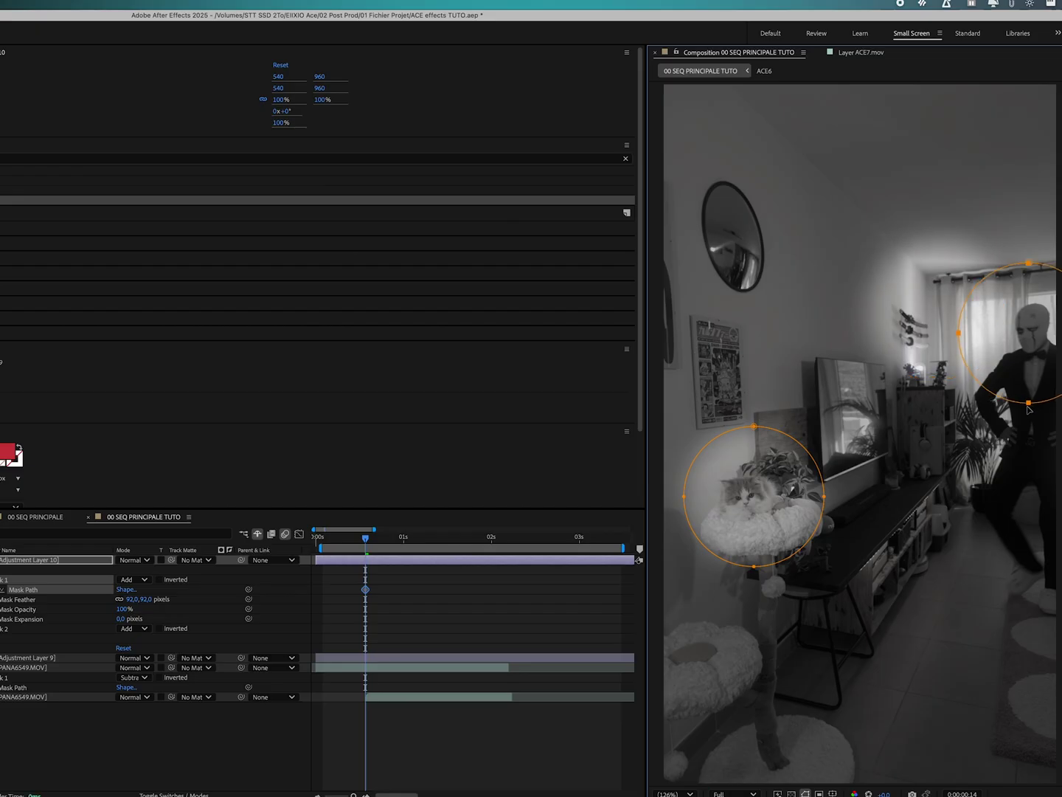
key("Page_Down")
key("Page_Down")
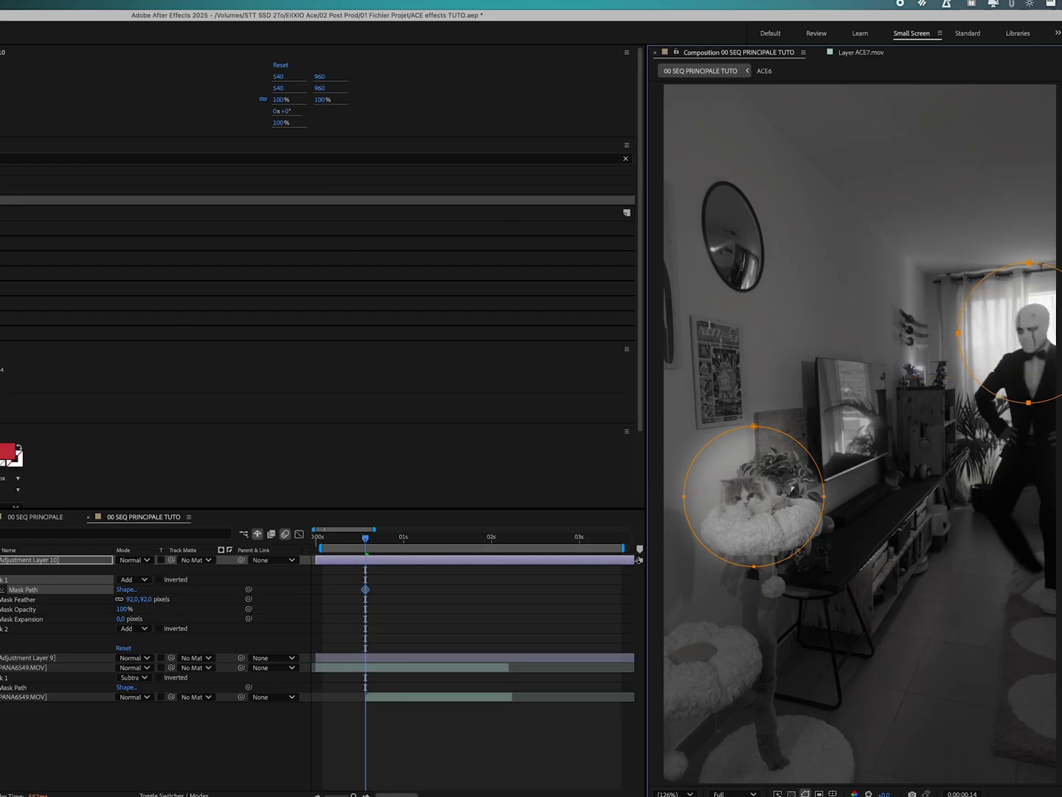
key("Page_Down")
left_click_drag(1032, 406, 987, 416)
key("Page_Down")
key("Page_Down")
key("Page_Down")
key("Page_Down")
key("Page_Down")
key("Page_Down")
key("Page_Down")
left_click_drag(986, 416, 969, 416)
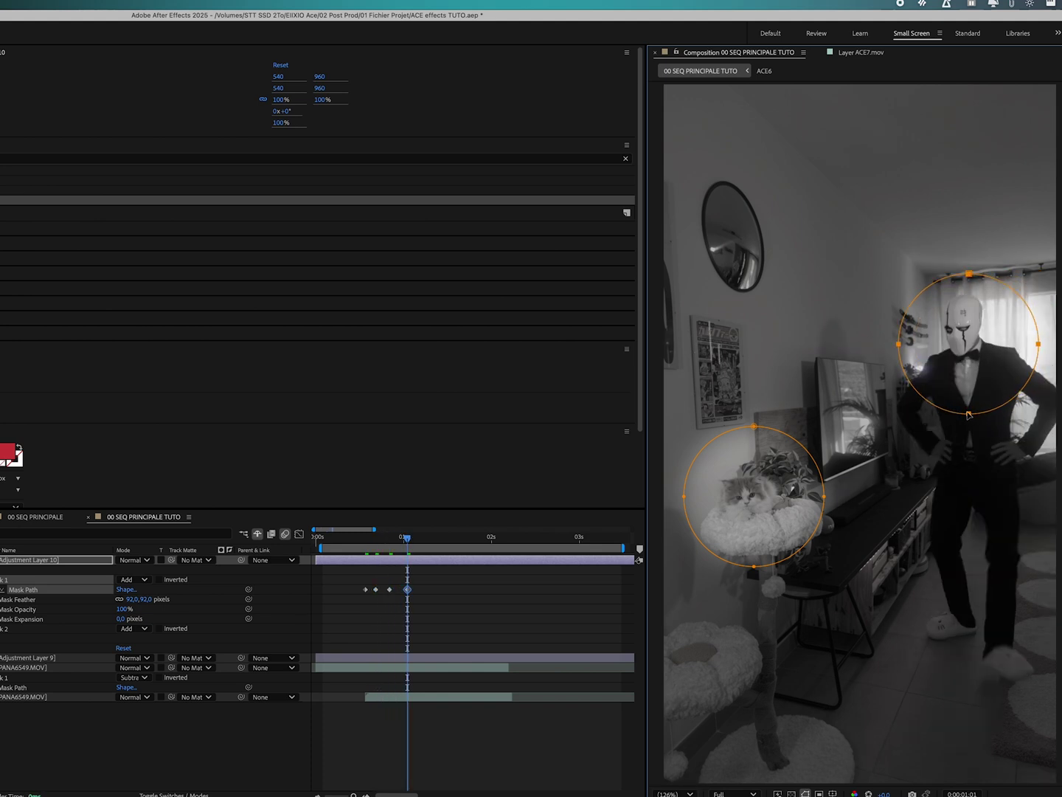
- Preview the masked animation, save the project, and return to the composition start
key("space")
key("ctrl+s")
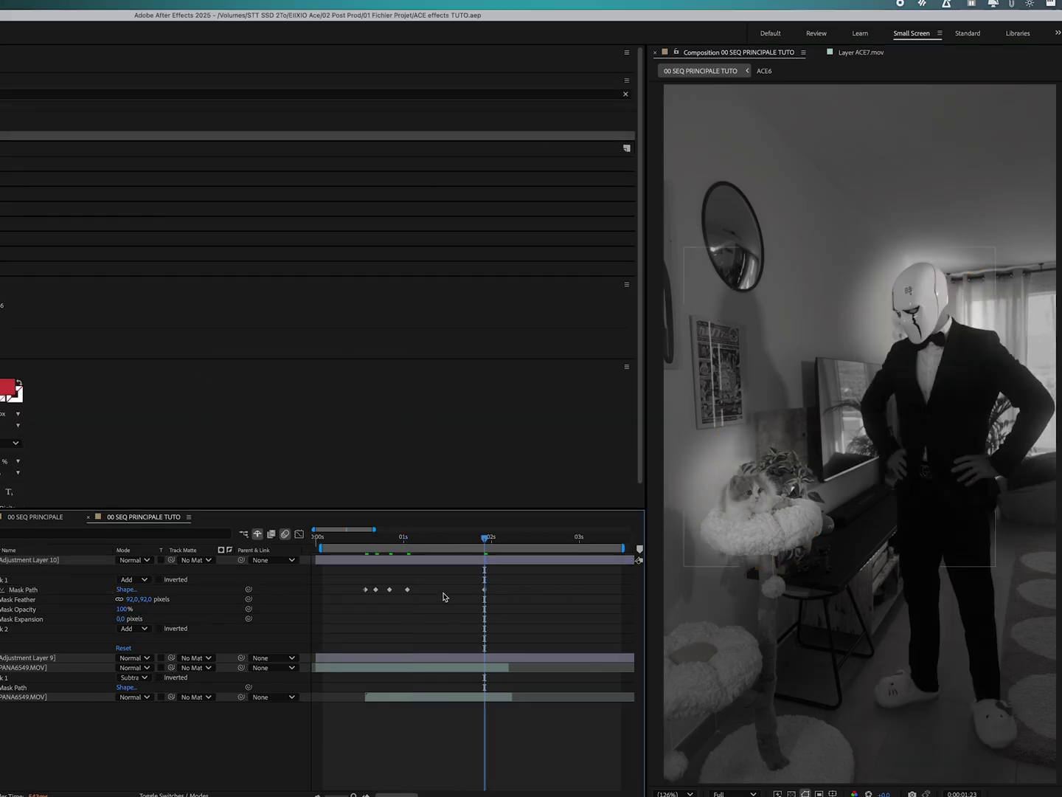
mouse_move(371, 544)
left_mouse_down()
mouse_move(322, 545)
mouse_move(446, 544)
left_mouse_up()
- Leave the 16mm frame overlay image search and return to the 00 SEQ PRINCIPALE TUTO composition
key("ctrl+slash")
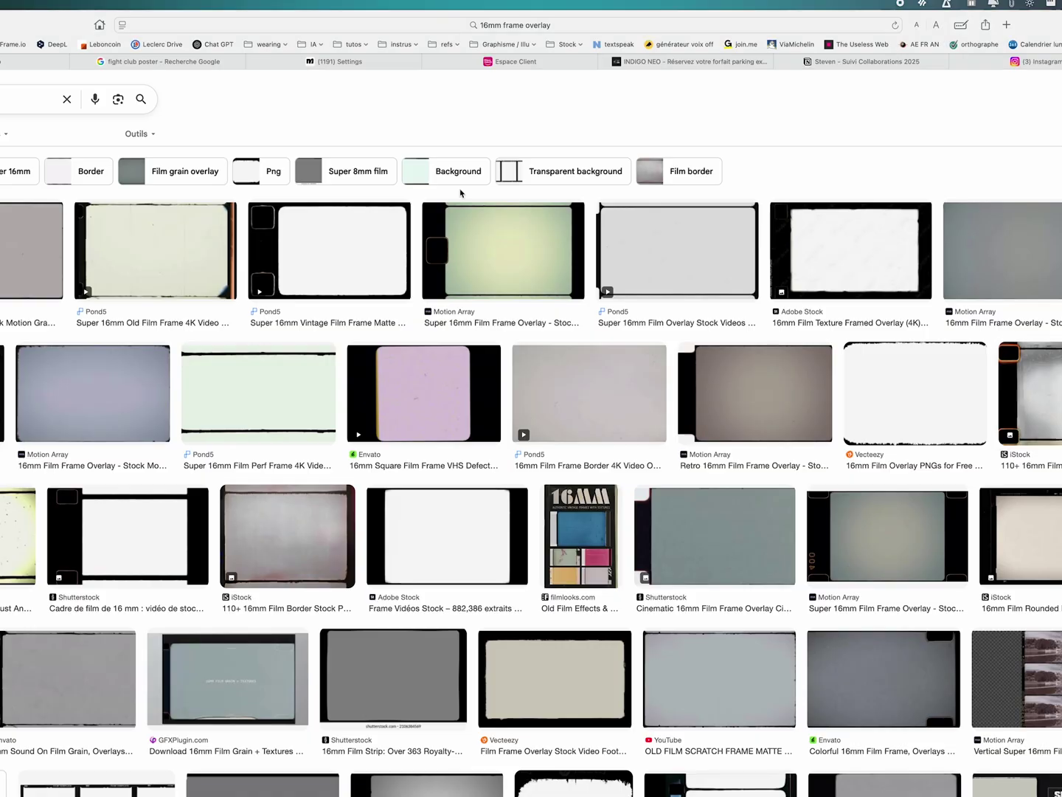
left_click(260, 102)
triple_click(108, 108)
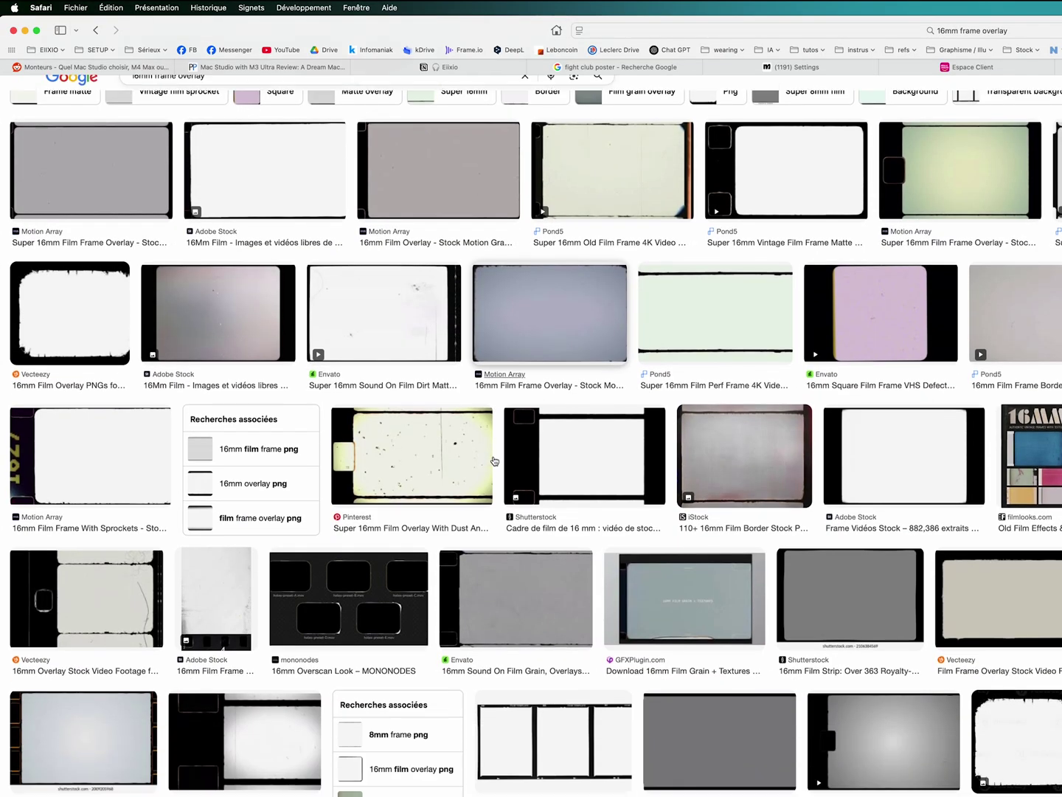
key("ctrl+v")
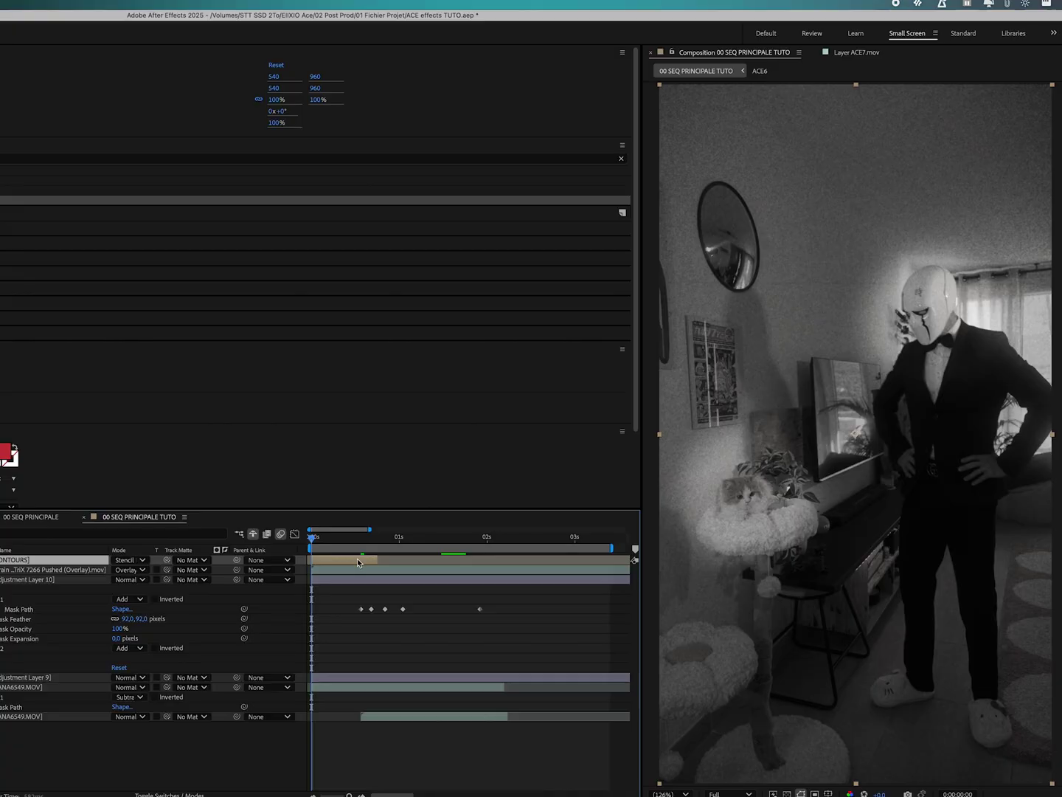
- Hide the INK layer, show the switch columns, and try a 107% frame scale, then undo it
left_click(431, 542)
left_click_drag(434, 543, 460, 545)
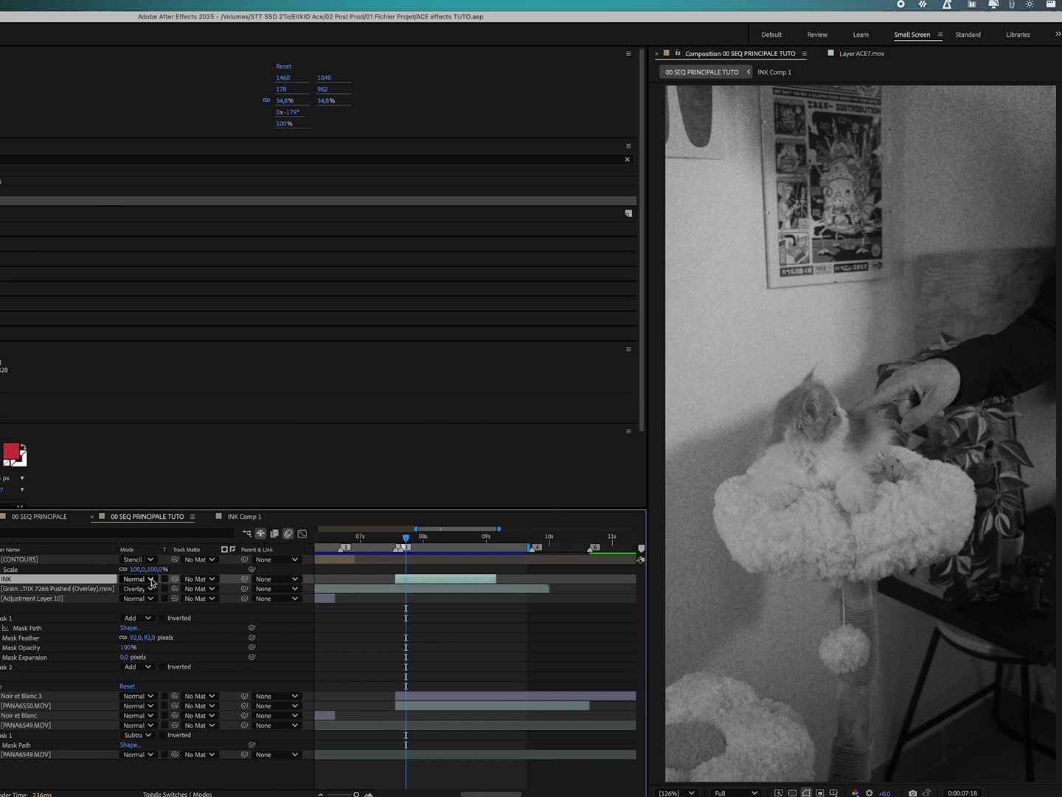
key("Delete")
key("F4")
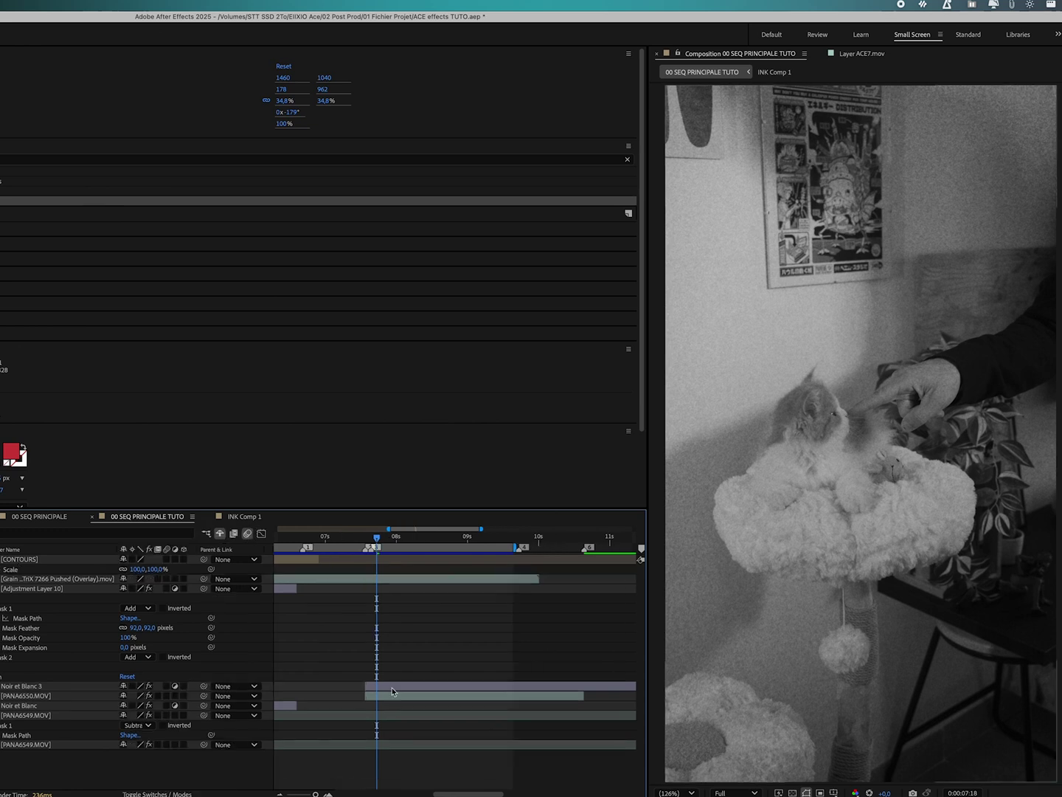
left_click_drag(376, 538, 369, 542)
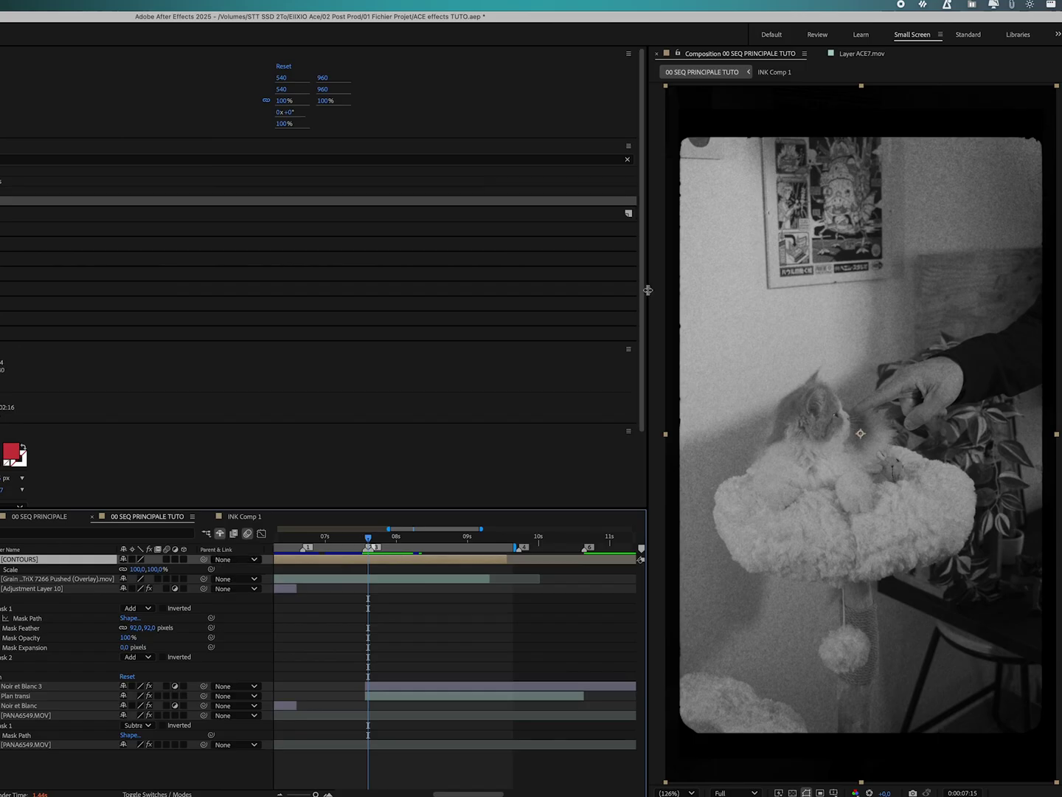
left_click_drag(138, 568, 146, 568)
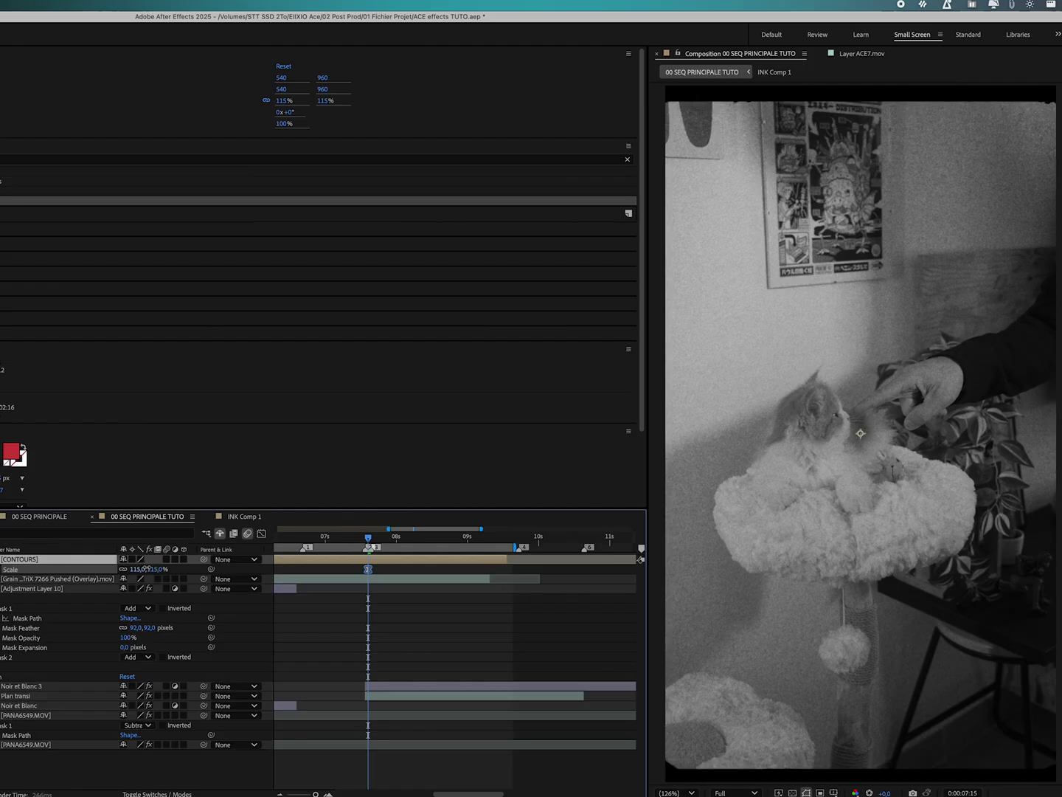
key("ctrl+z")
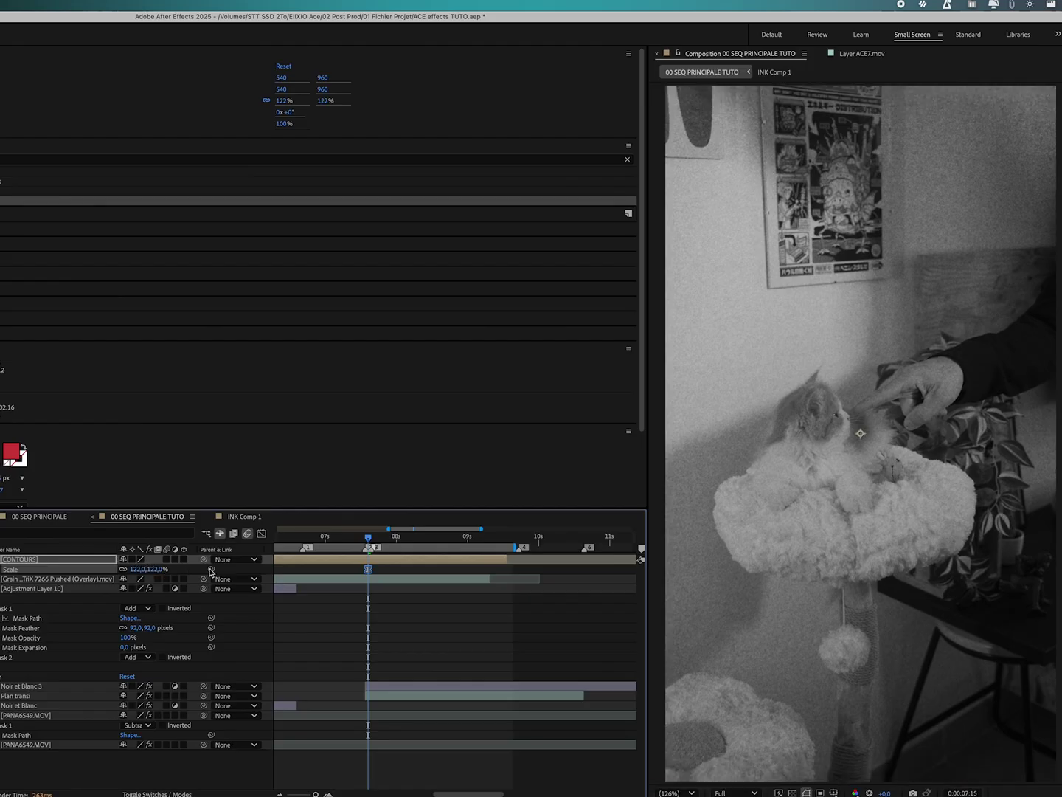
key("ctrl+z")
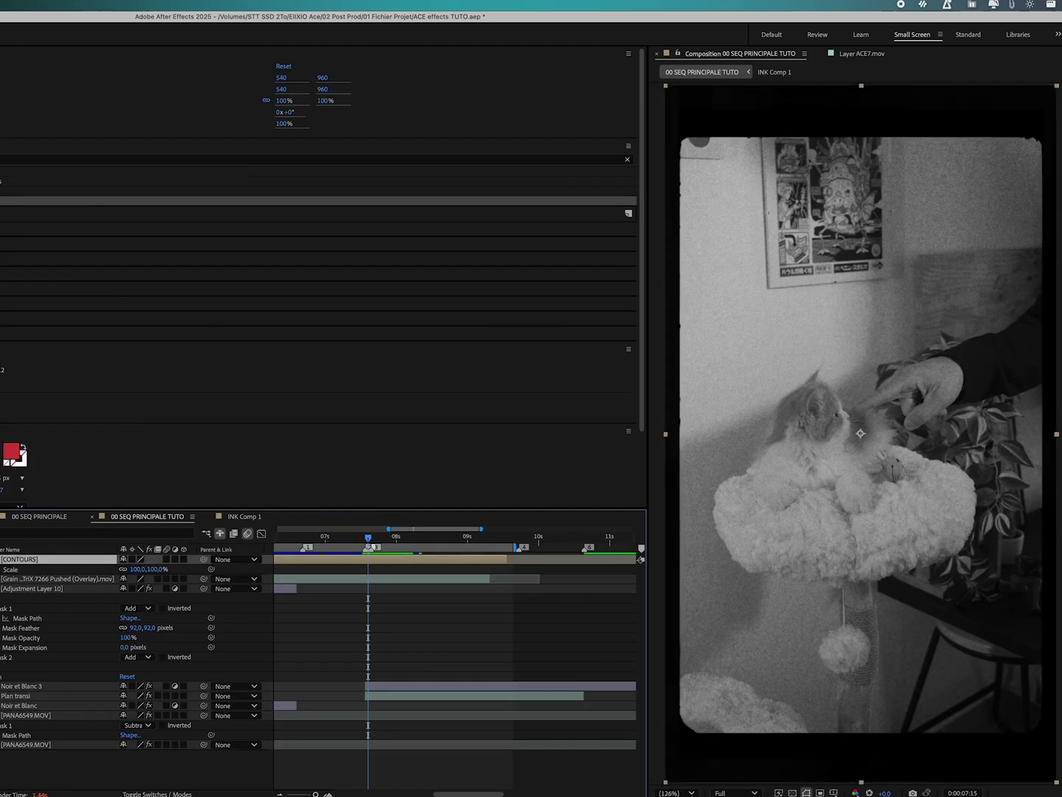
- Keyframe [CONTOURS] Scale at 100% and enlarge it to about 122%, then open INK Comp 1
key("alt+shift+s")
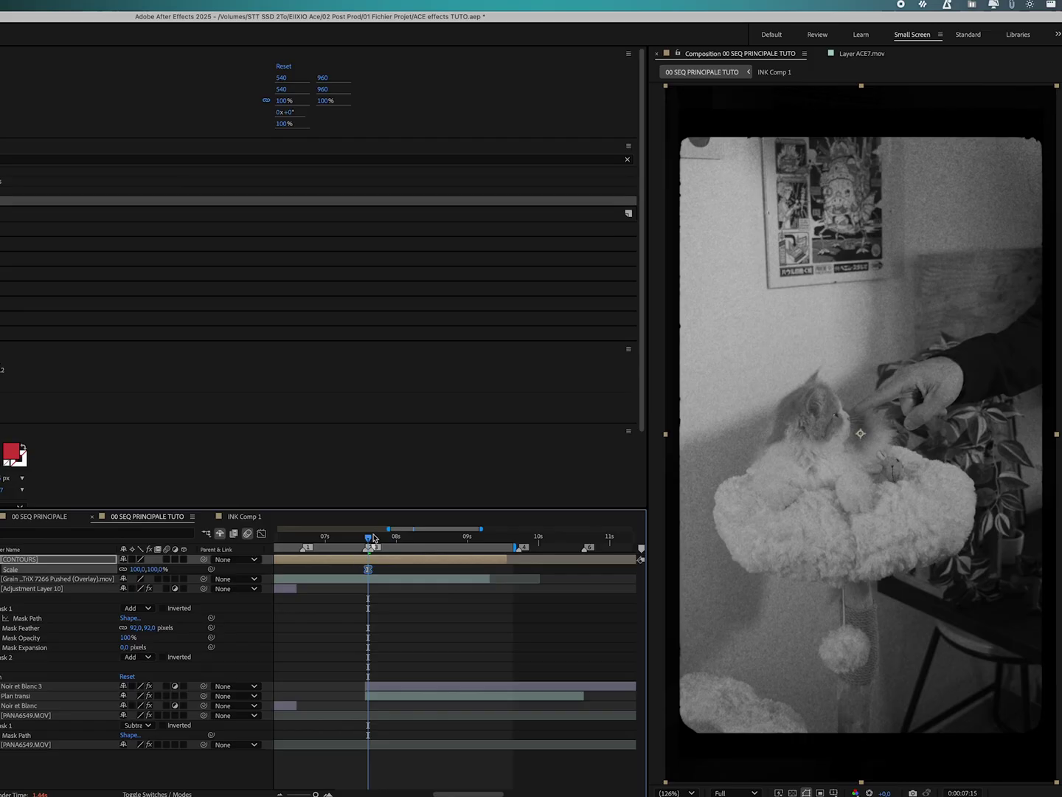
left_click_drag(375, 538, 381, 542)
key("ctrl+z")
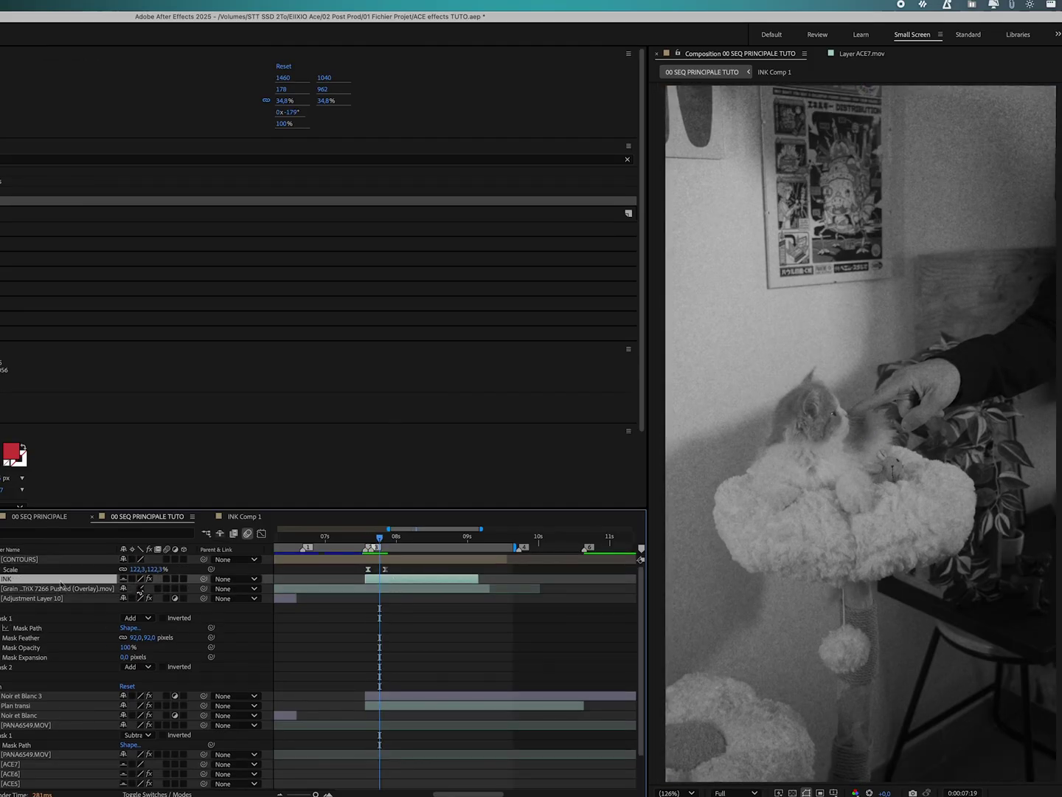
double_click(405, 580)
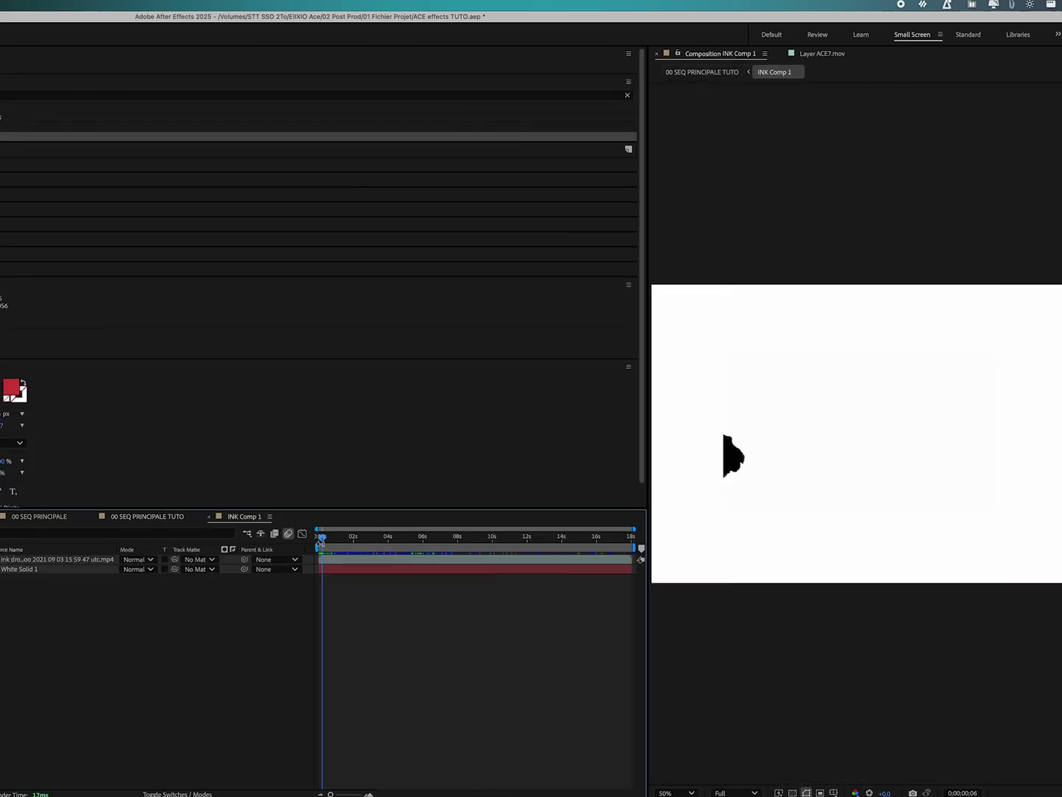
left_click_drag(323, 542, 358, 543)
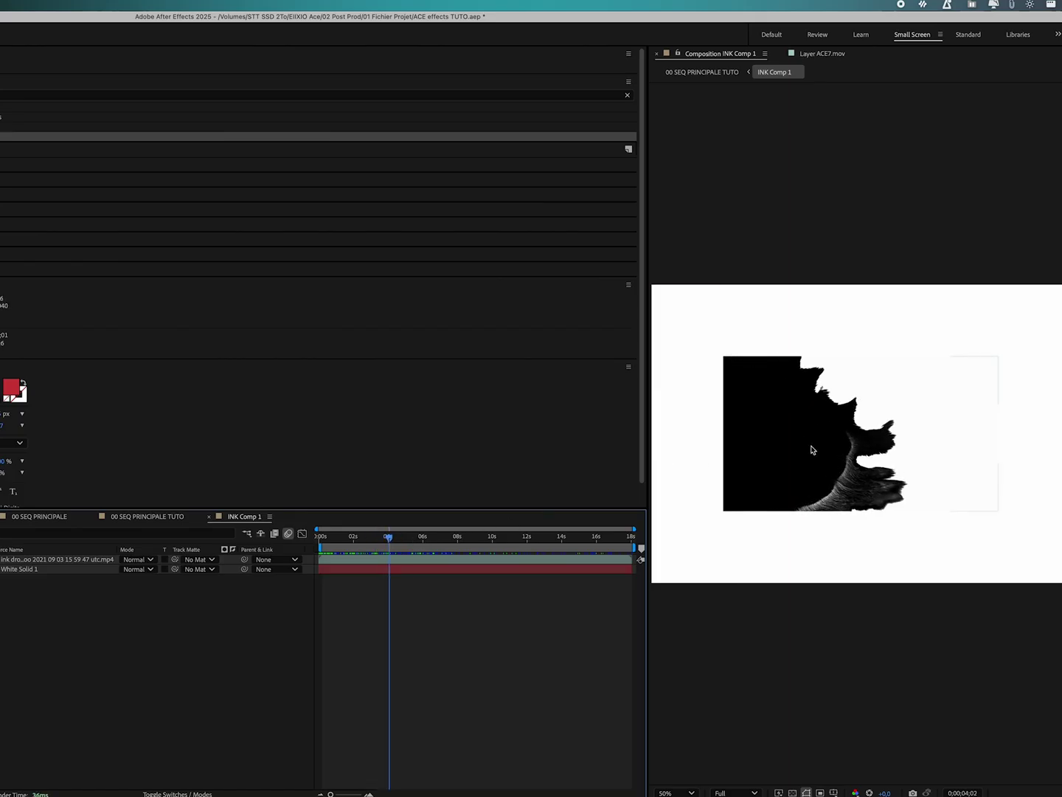
mouse_move(390, 536)
left_mouse_down()
mouse_move(410, 540)
mouse_move(362, 541)
mouse_move(385, 538)
left_mouse_up()
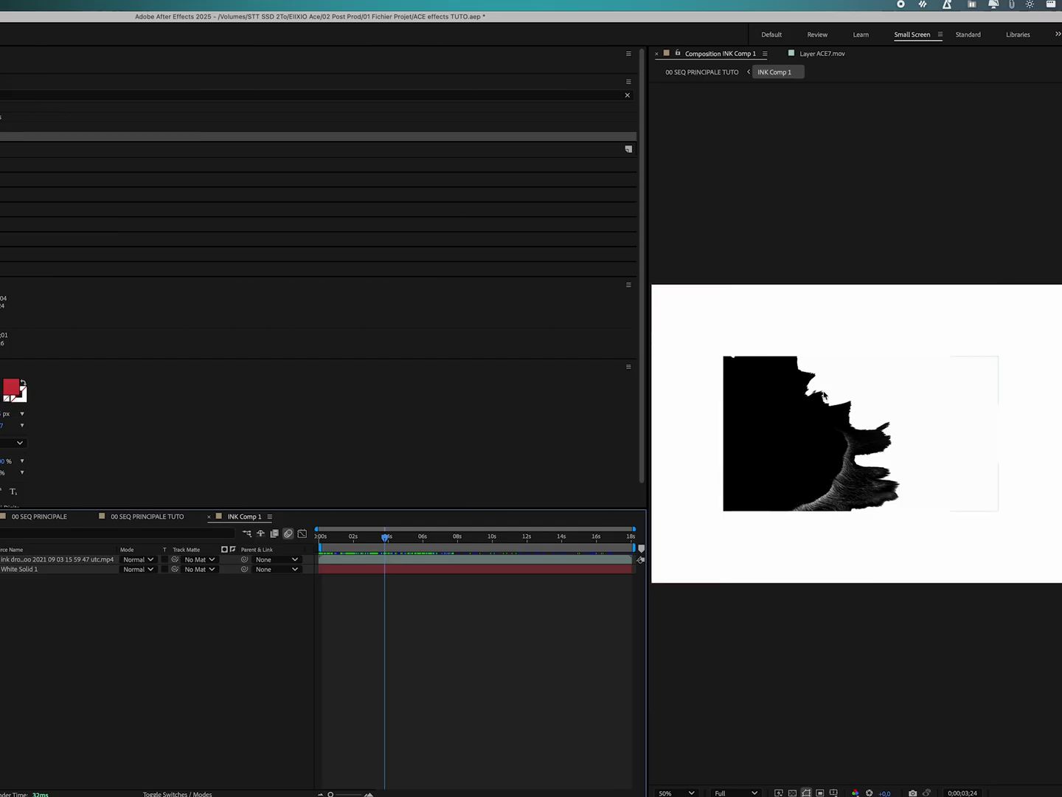
key("Tab")
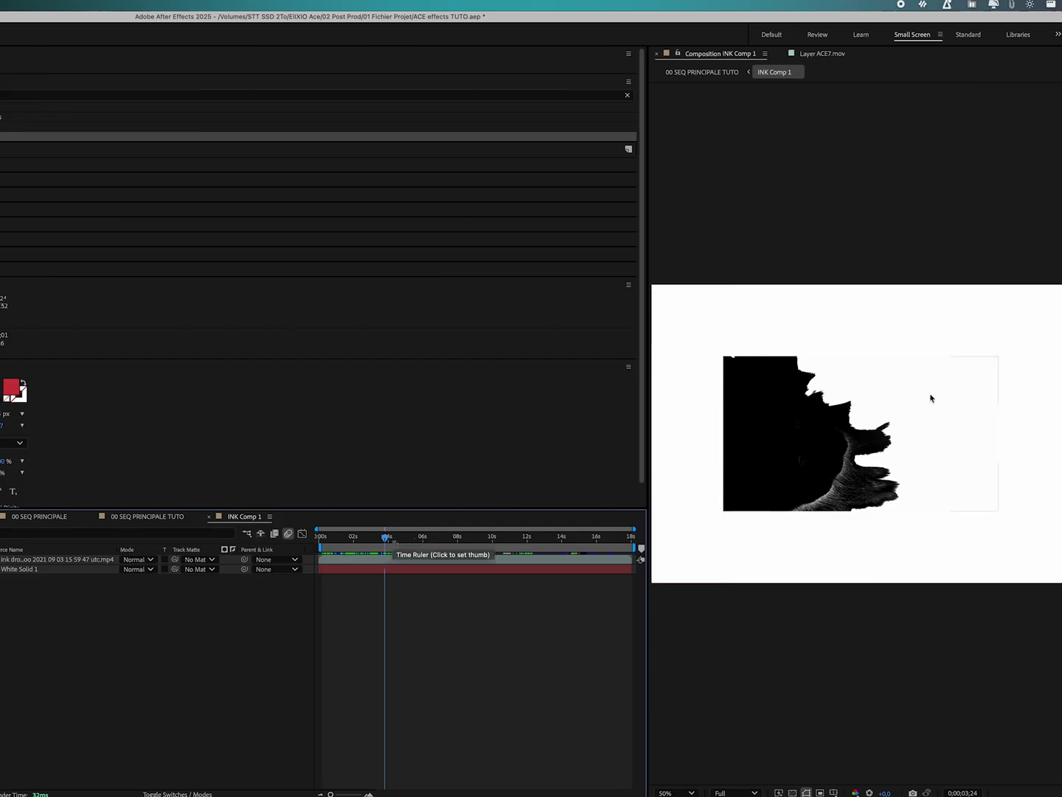
left_click(399, 545)
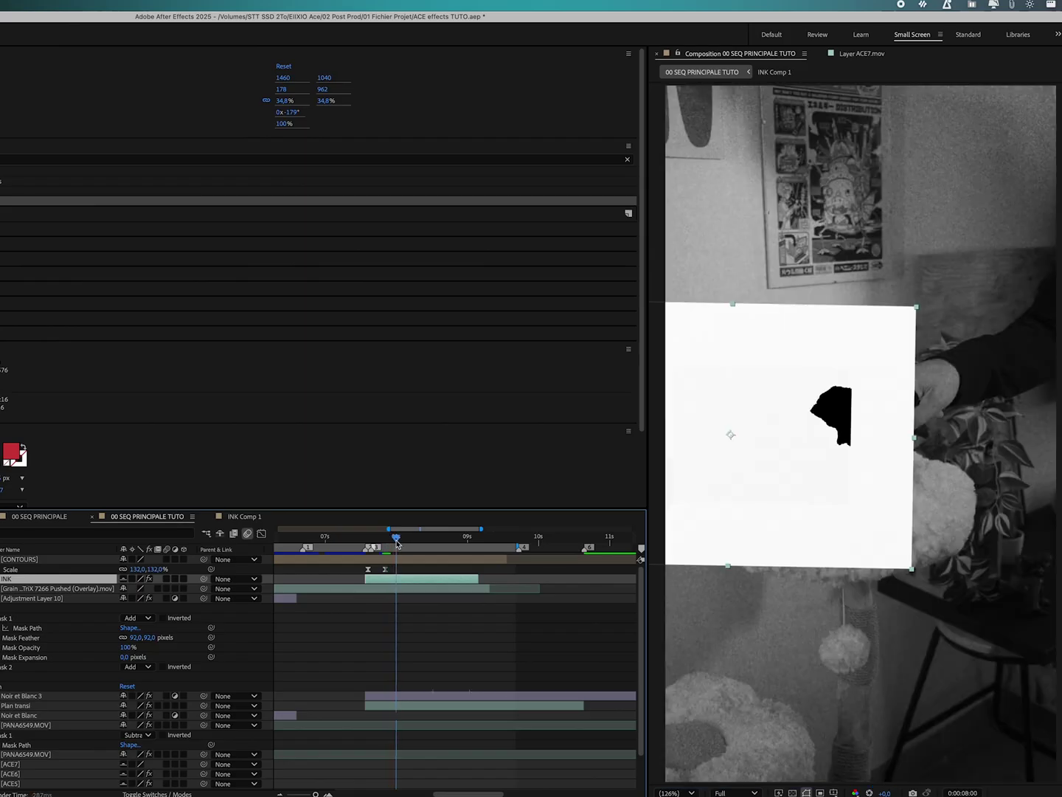
left_click(403, 546)
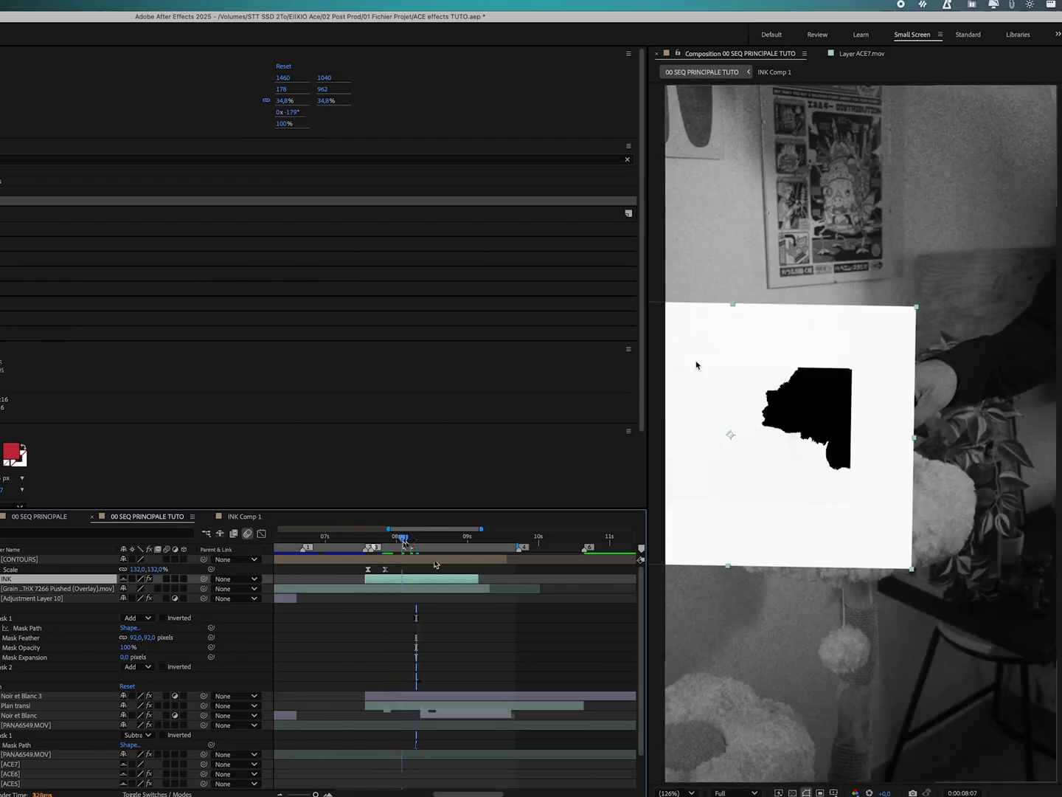
key("t")
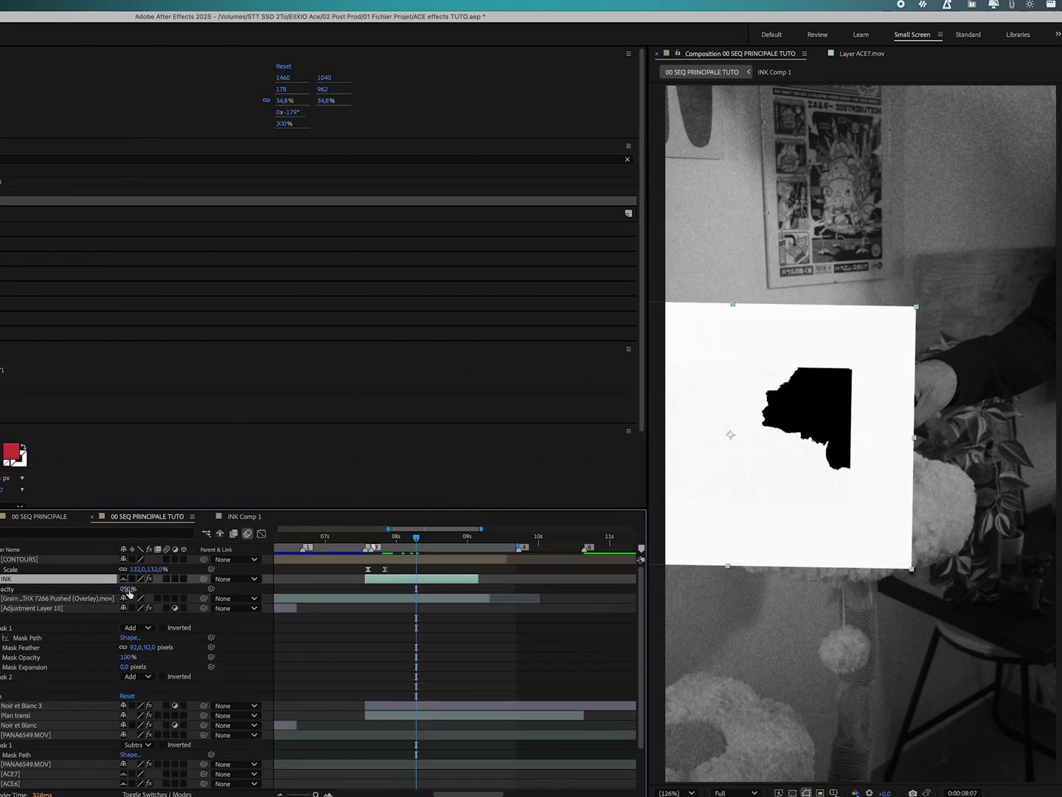
left_click_drag(130, 590, 93, 588)
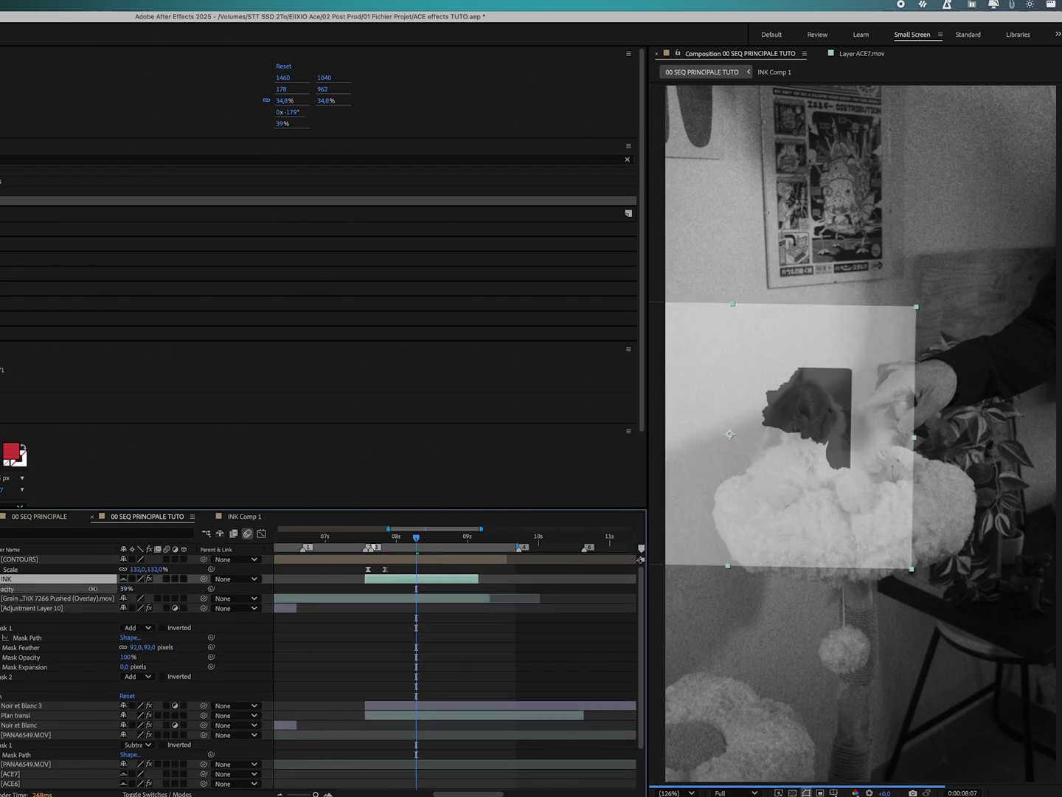
left_click_drag(414, 544, 372, 549)
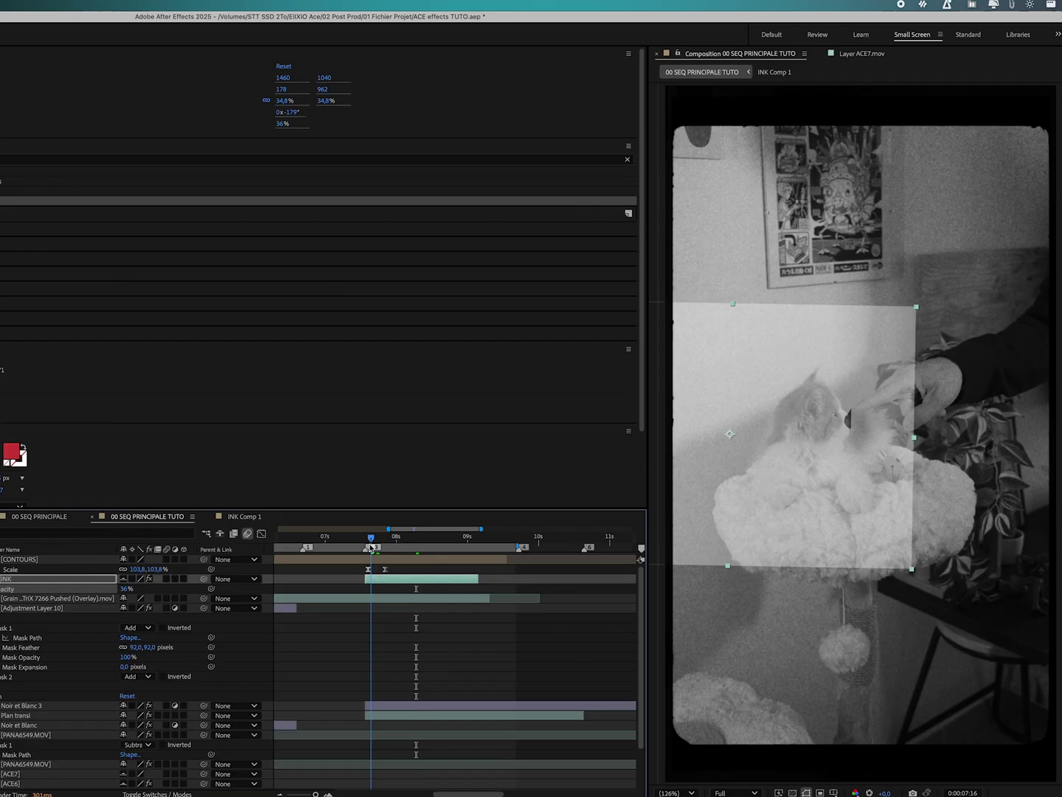
left_click_drag(380, 540, 422, 539)
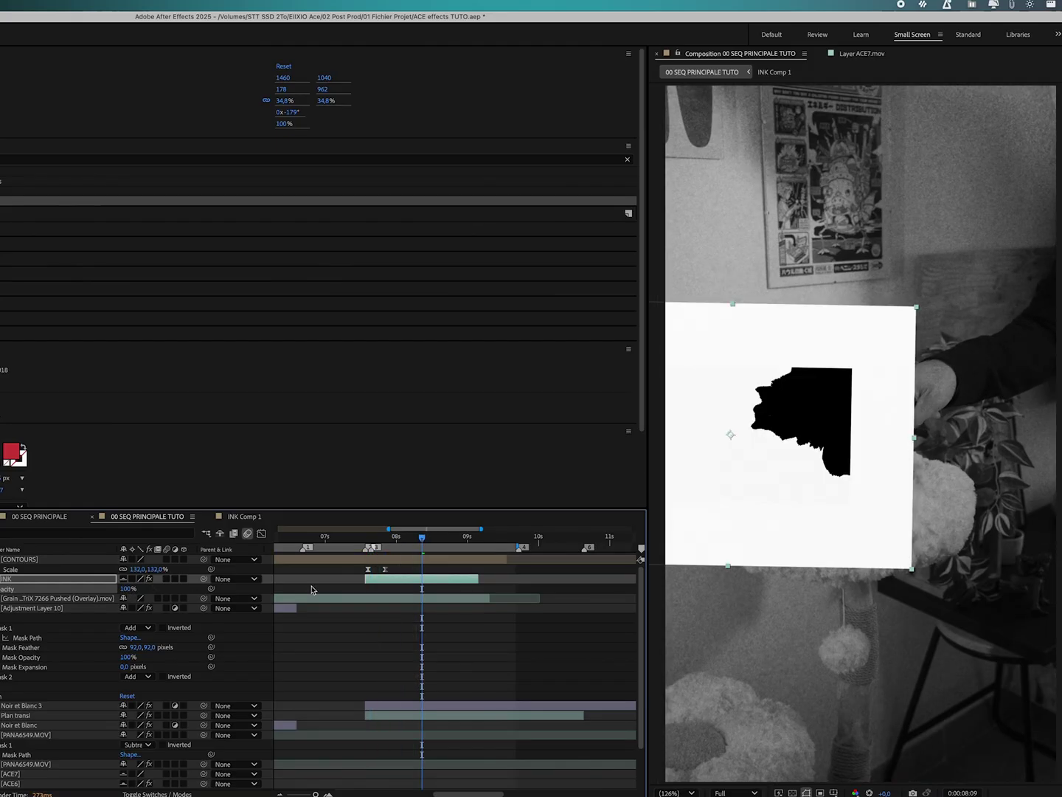
key("Page_Down")
key("Page_Down")
key("Page_Down")
left_click(51, 714)
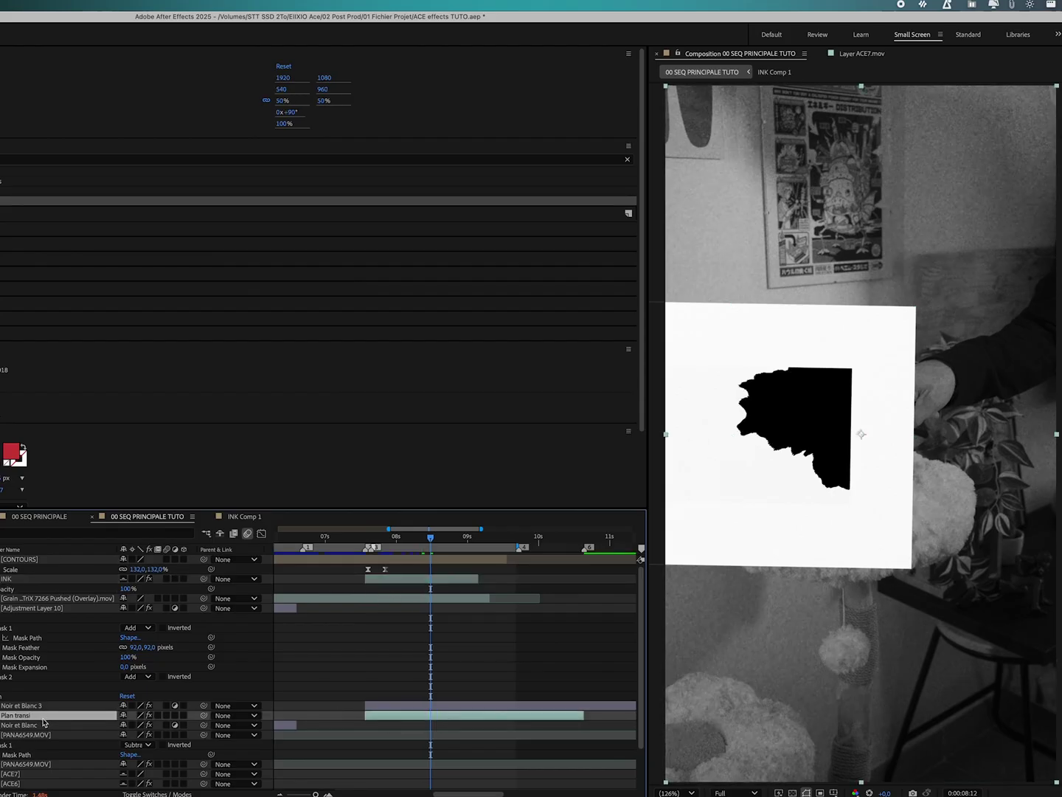
- Duplicate Plan transi above the INK layer and set INK as its track matte
key("ctrl+d")
left_click_drag(44, 714, 53, 582)
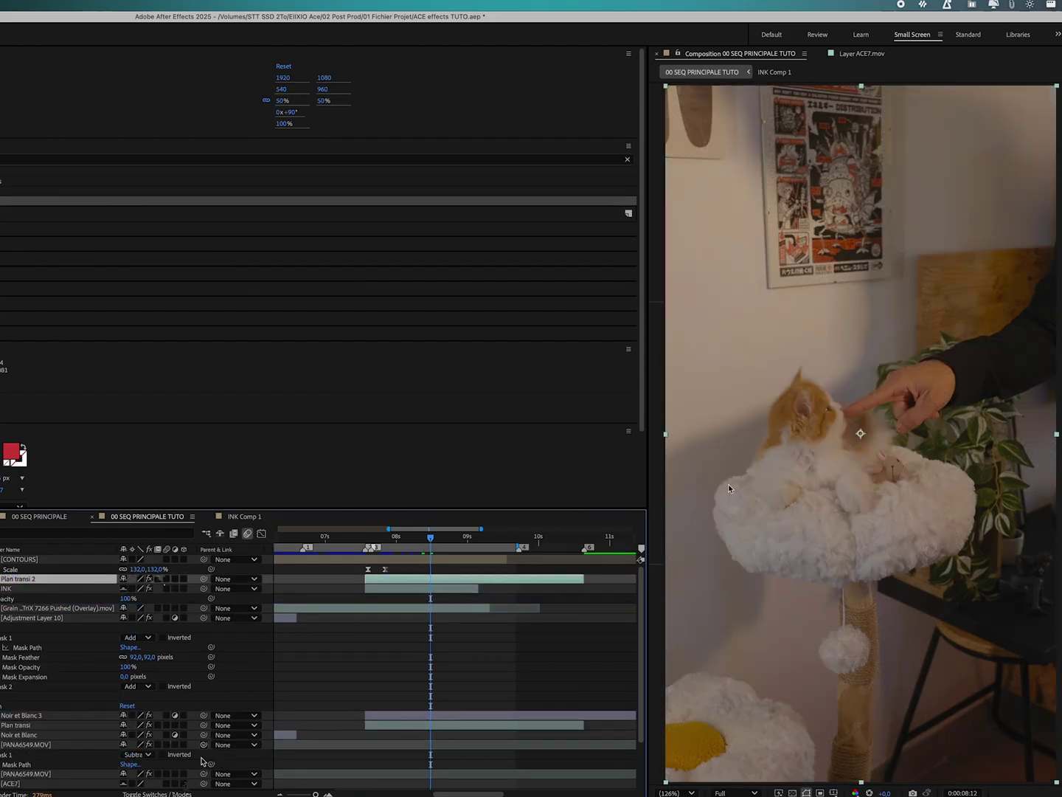
left_click(184, 794)
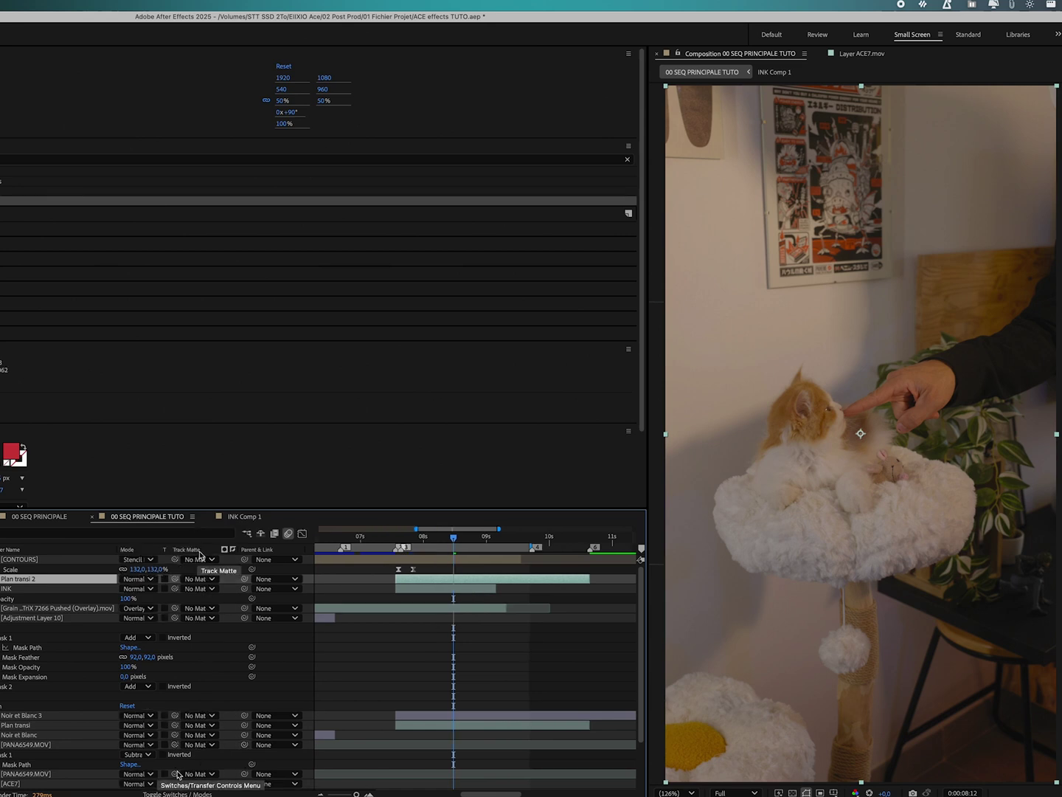
left_click_drag(176, 578, 22, 593)
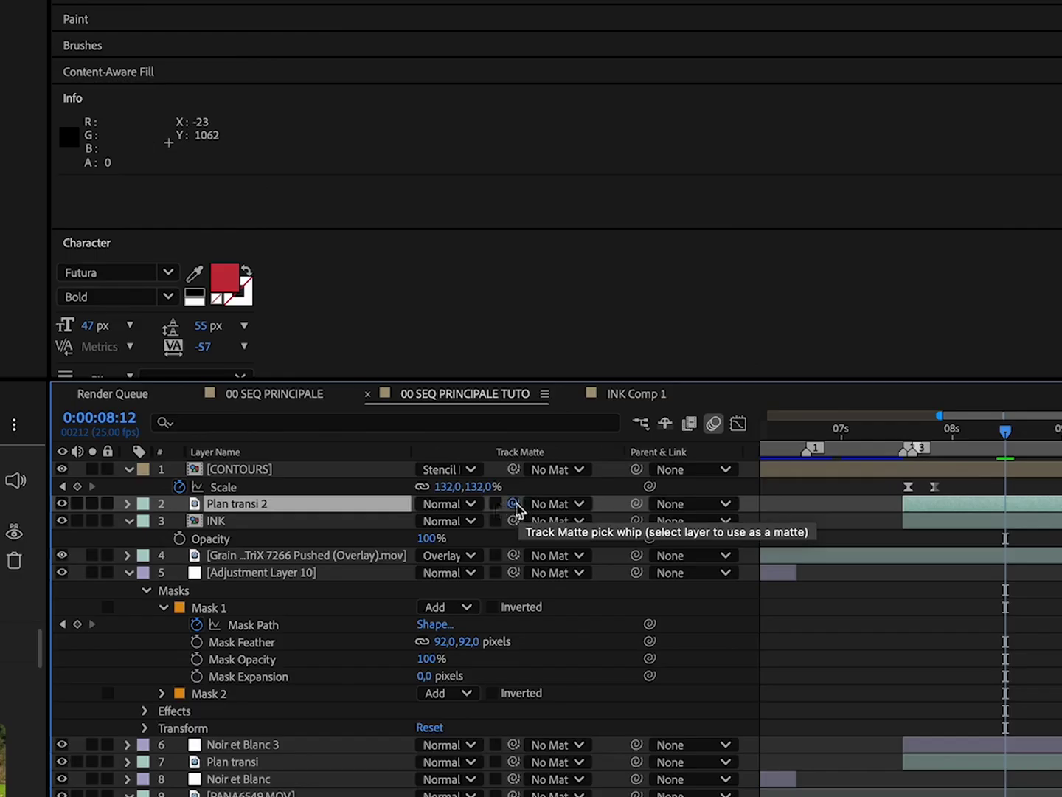
left_click_drag(177, 582, 98, 582)
left_click_drag(379, 512, 296, 521)
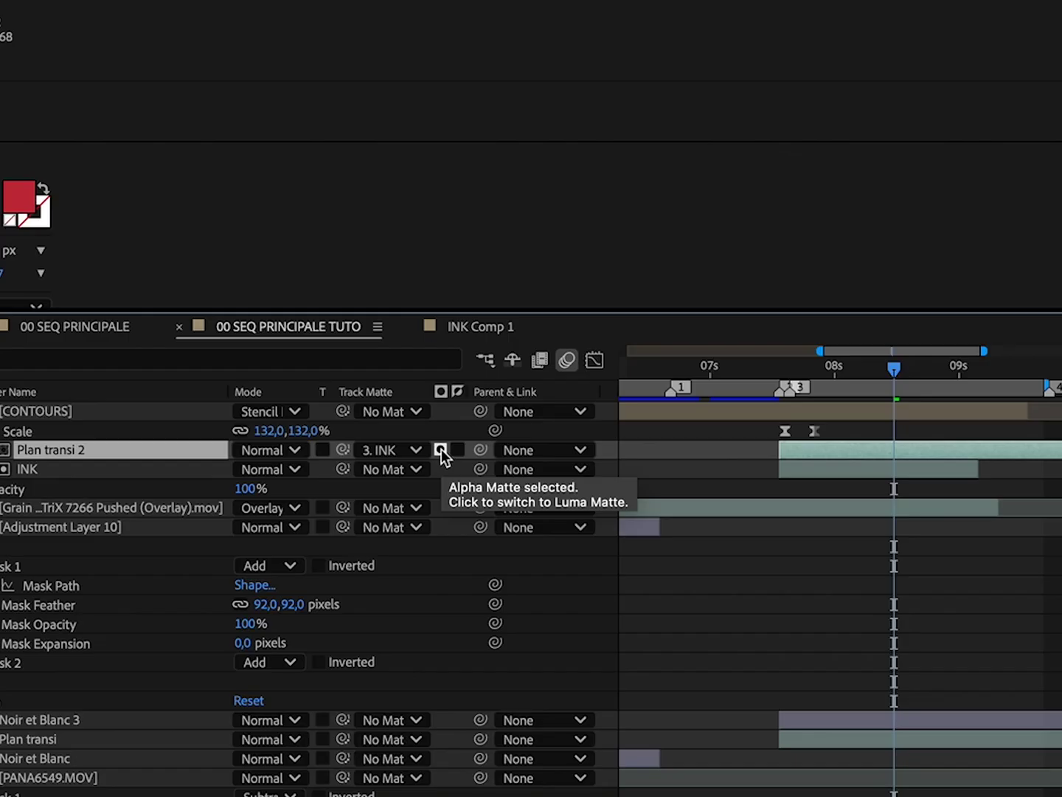
- Switch the matte to luma, invert it, and check the transition from 07:18 to 07:22
left_click(223, 580)
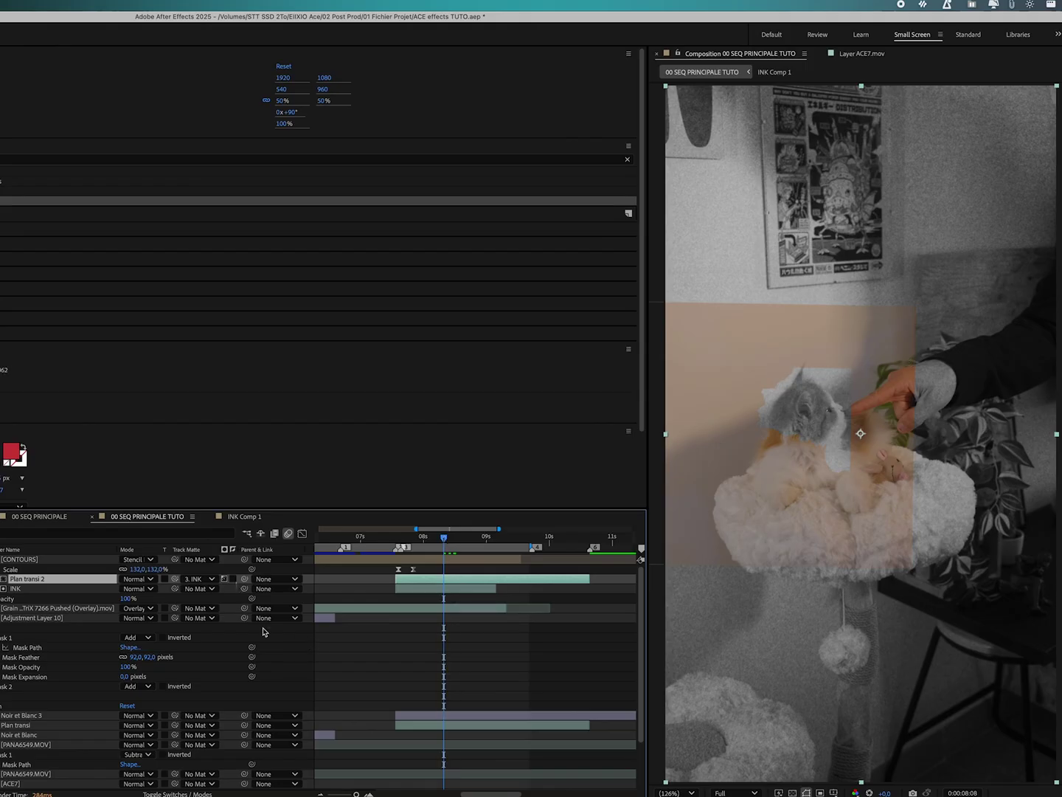
left_click(233, 581)
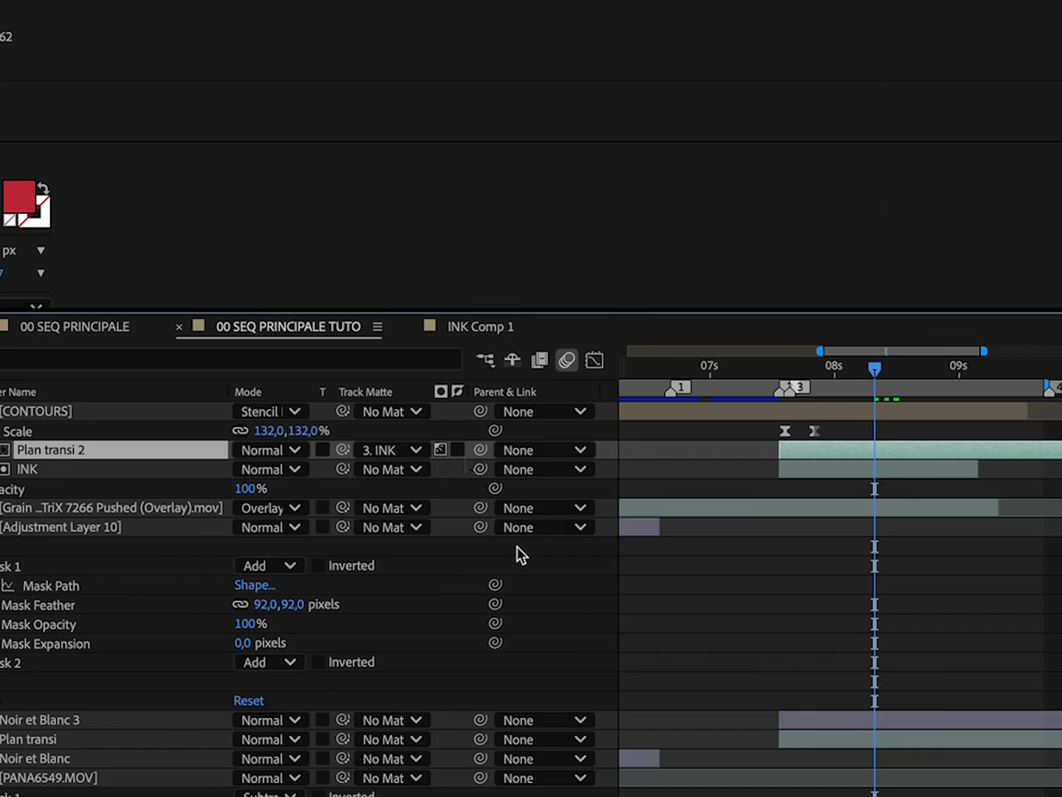
left_click(459, 450)
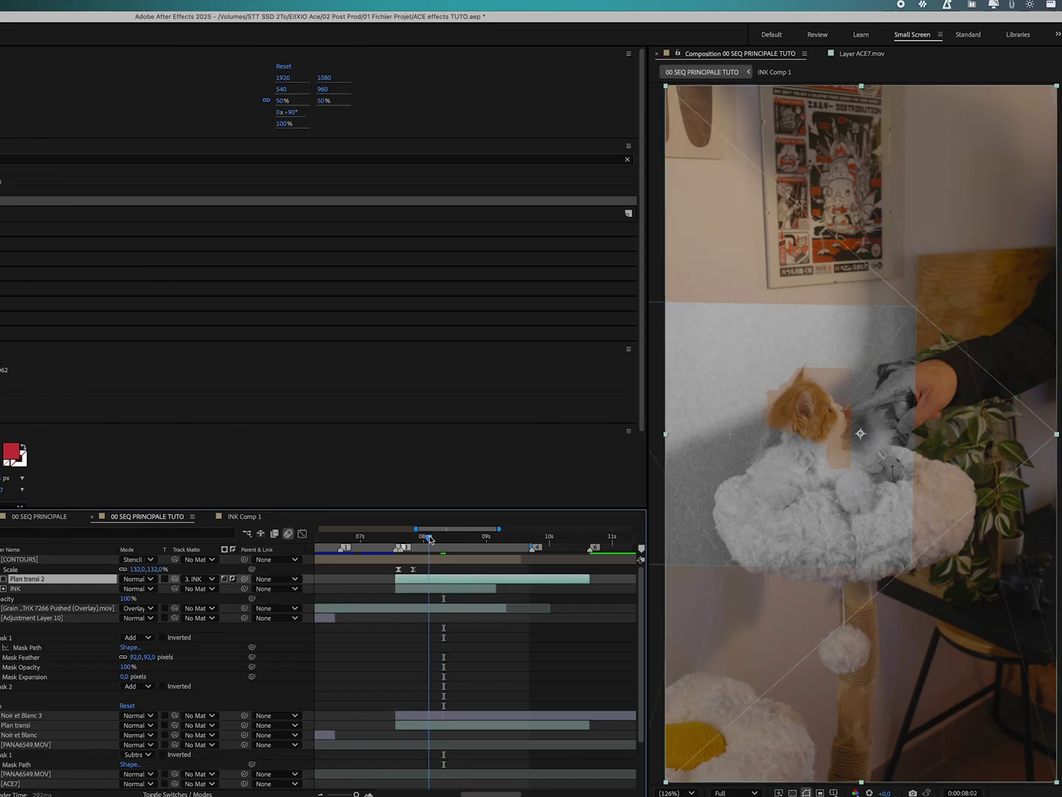
left_click_drag(425, 536, 408, 537)
key("Page_Down")
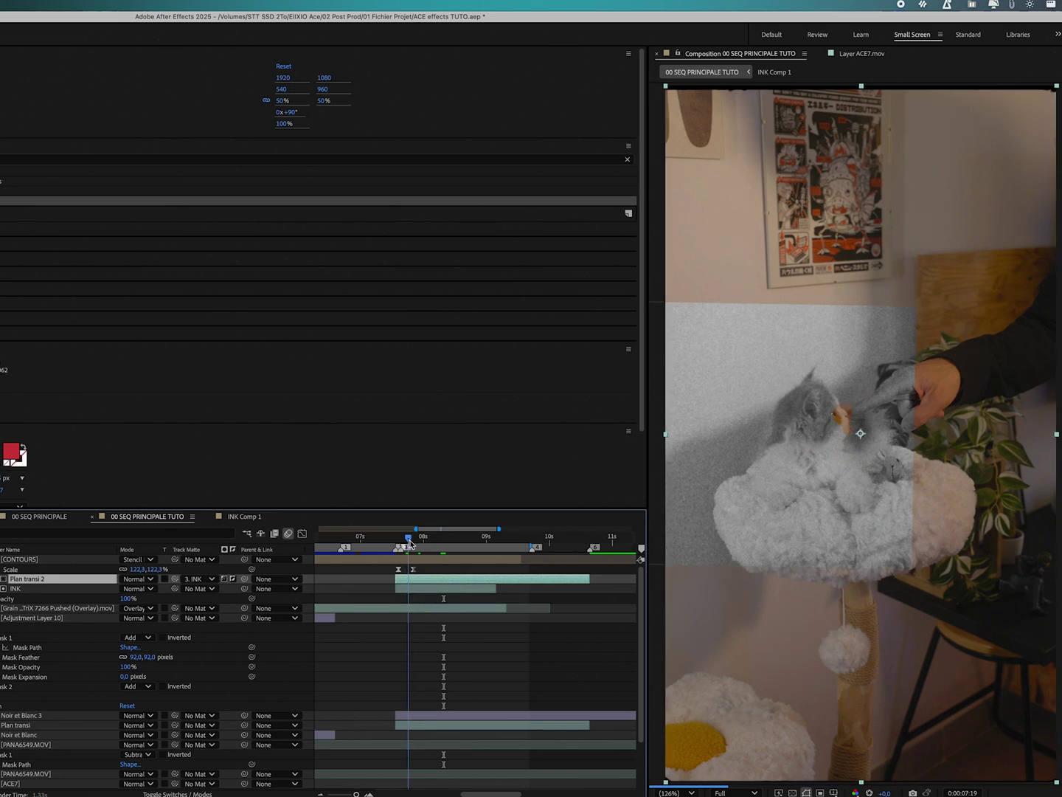
left_click(413, 543)
left_click_drag(412, 544, 418, 545)
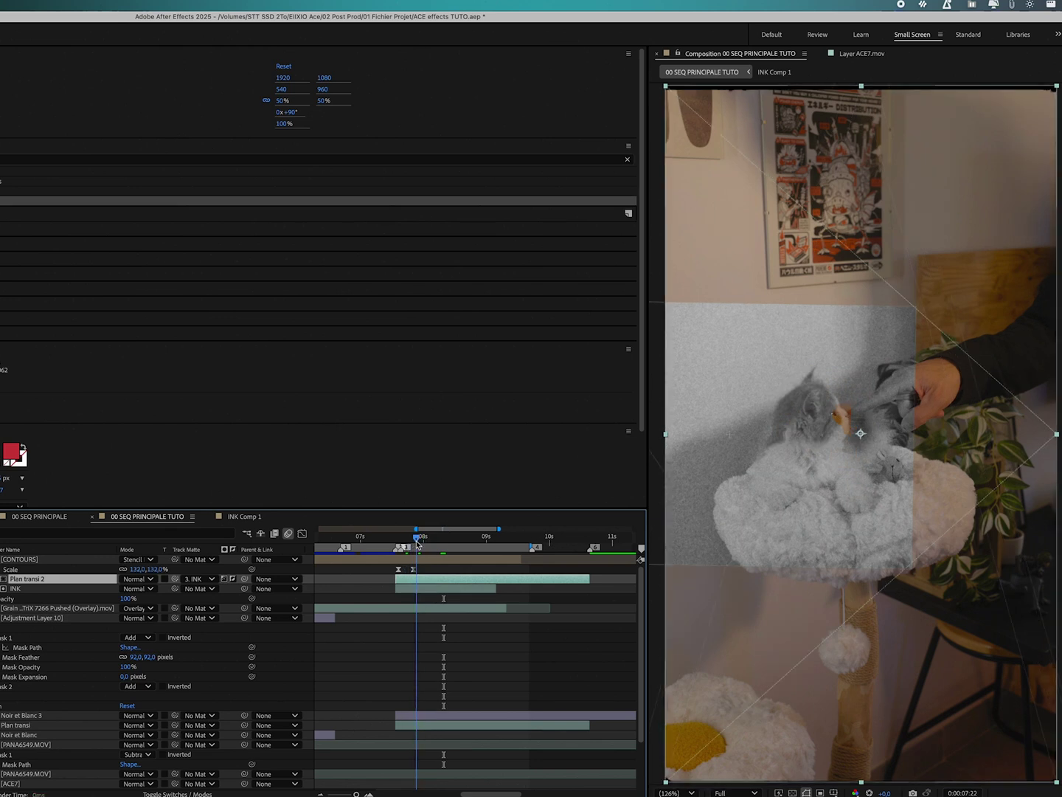
right_click(34, 588)
- Pre-compose the Plan transi 2 layer into a new composition named CHAT ROTO
left_click(330, 526)
right_click(332, 528)
left_click(414, 698)
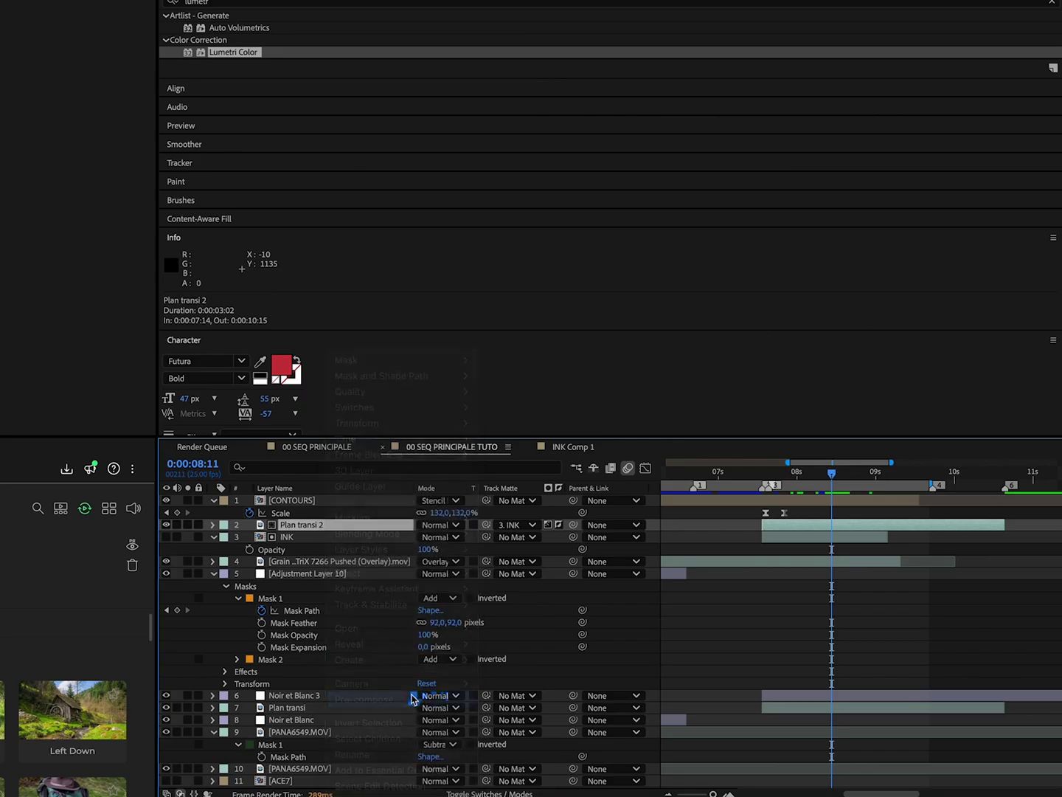
type("C")
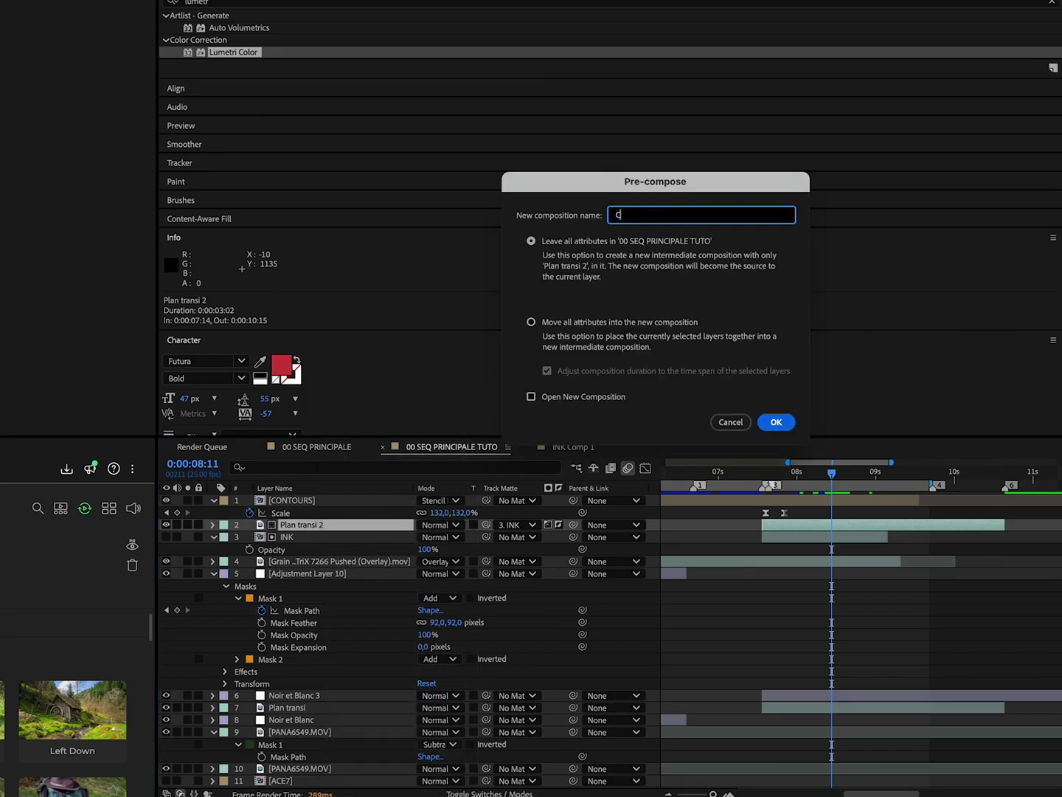
type("OTO")
key("Return")
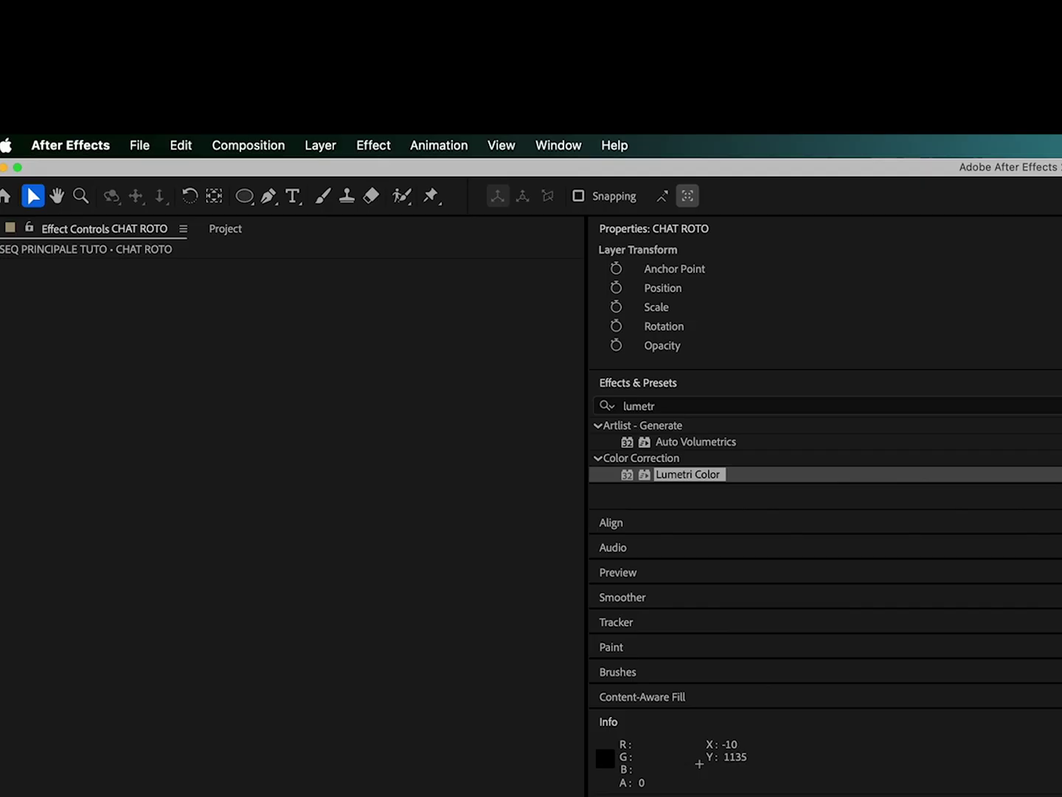
- Paint Roto Brush strokes over the cat's head and body, then step forward one frame
left_click(640, 396)
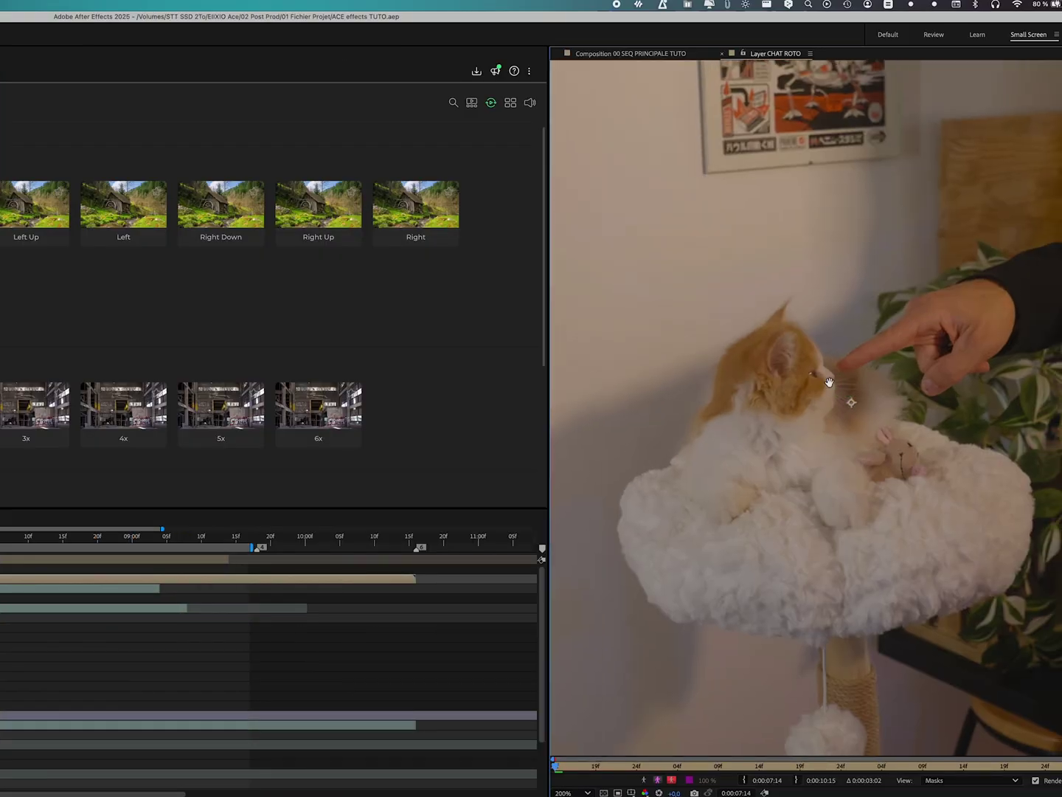
scroll(840, 383, "up", 3)
left_click_drag(774, 342, 731, 325)
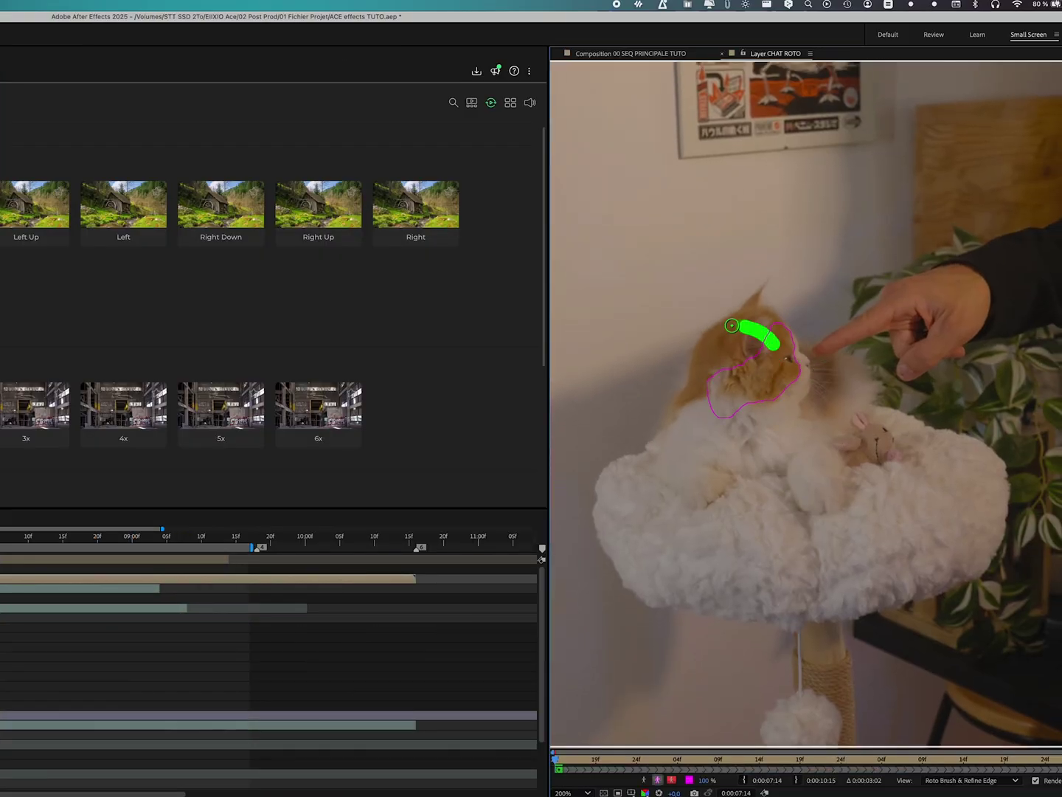
left_click_drag(814, 397, 775, 351)
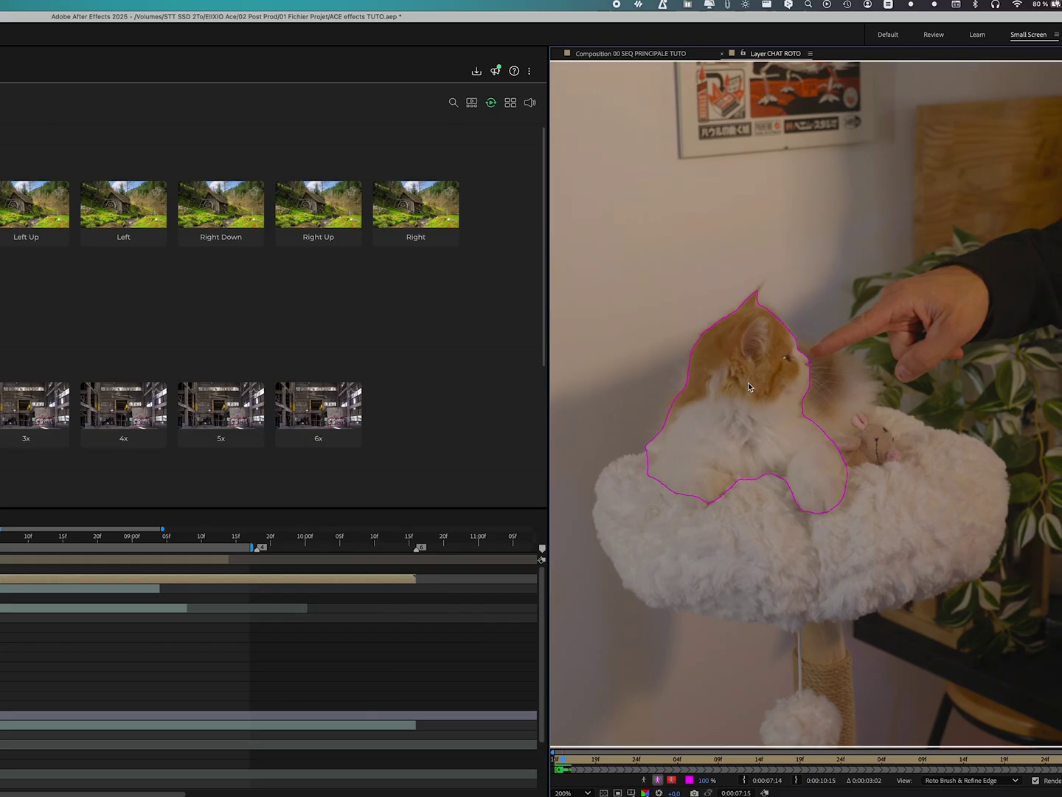
key("Page_Down")
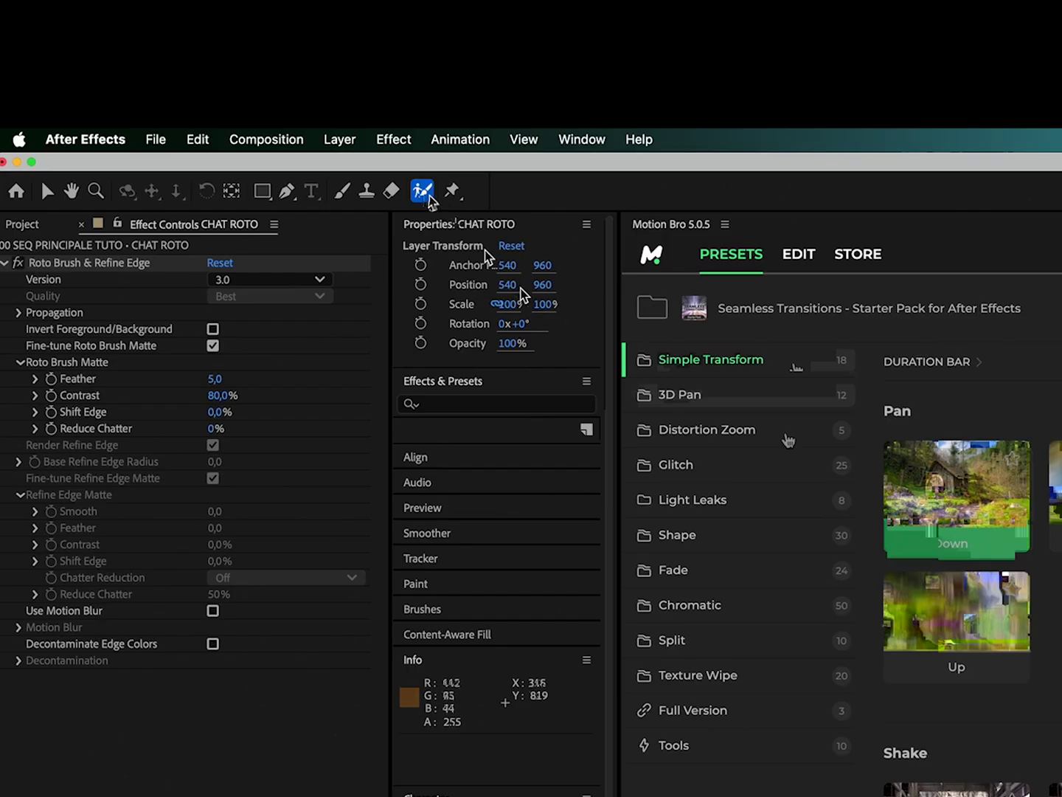
- Refine the cat's head edges with Refine Edge, propagate to 08:00, and freeze the matte
left_click(428, 196)
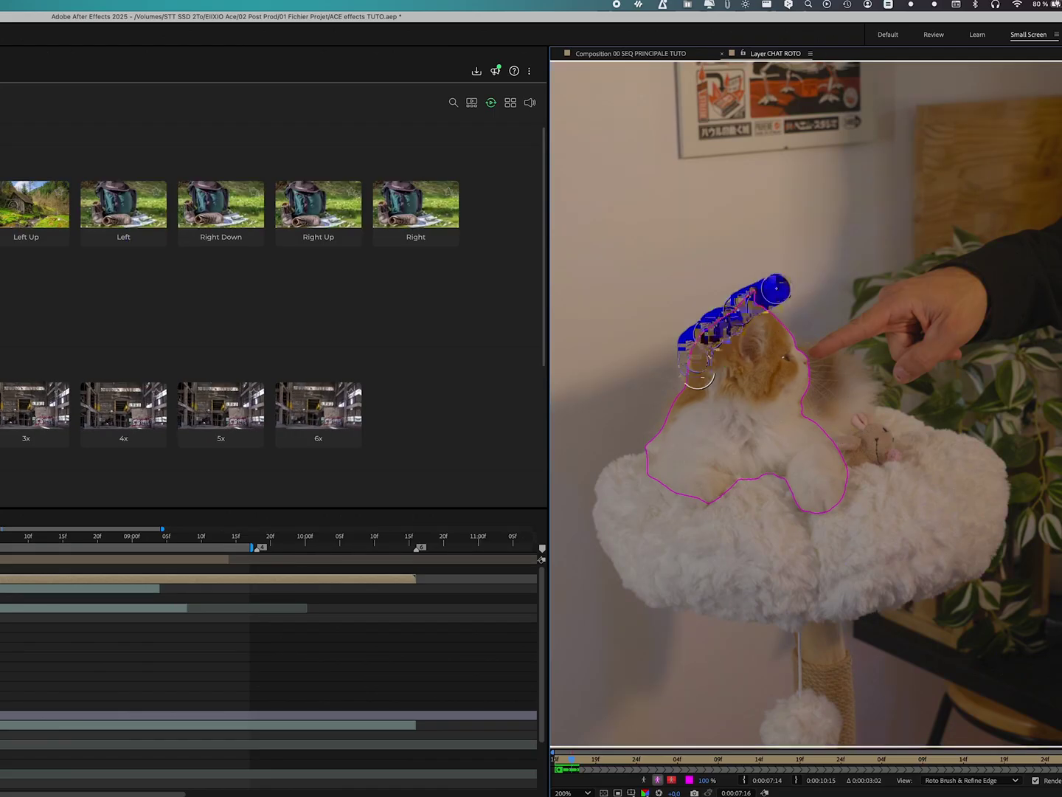
left_click_drag(774, 290, 767, 295)
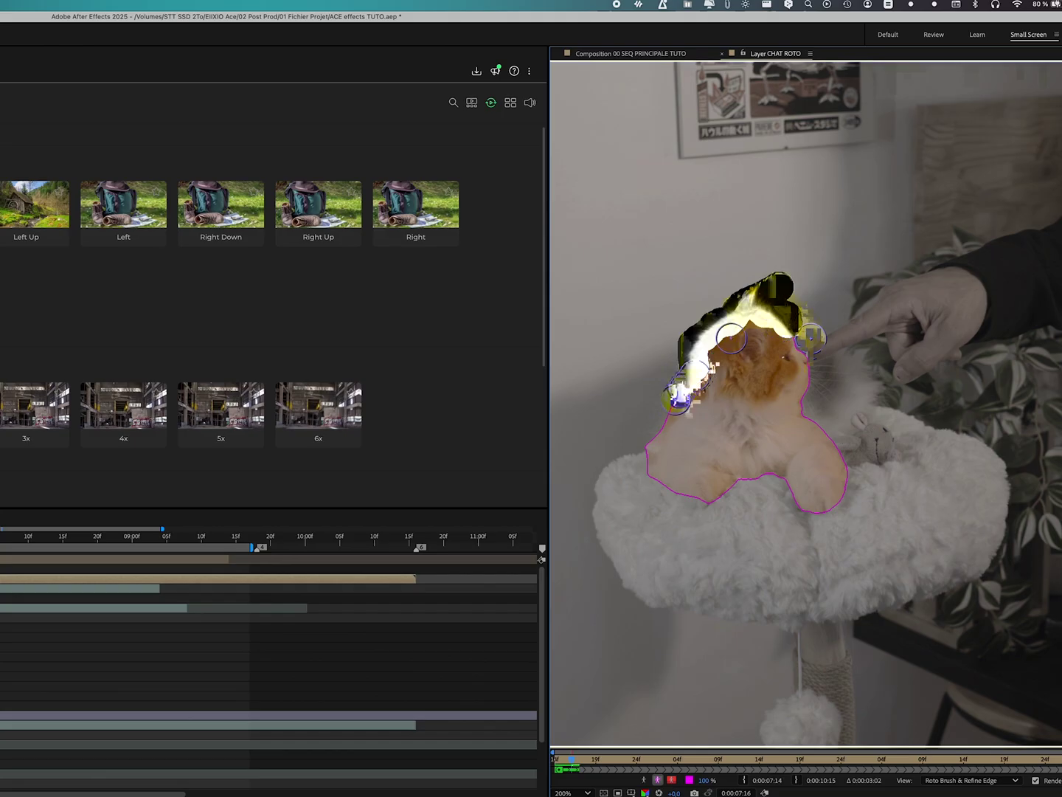
left_click_drag(693, 372, 647, 439)
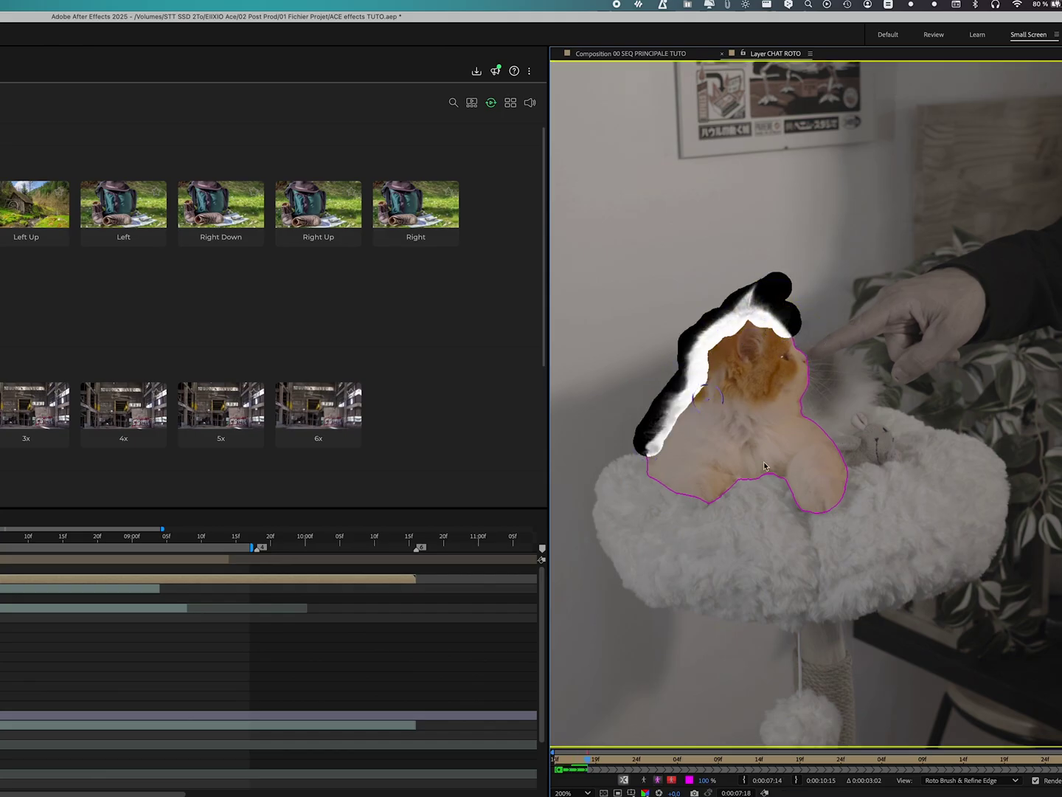
mouse_move(687, 304)
left_mouse_down()
mouse_move(738, 365)
mouse_move(708, 365)
left_mouse_up()
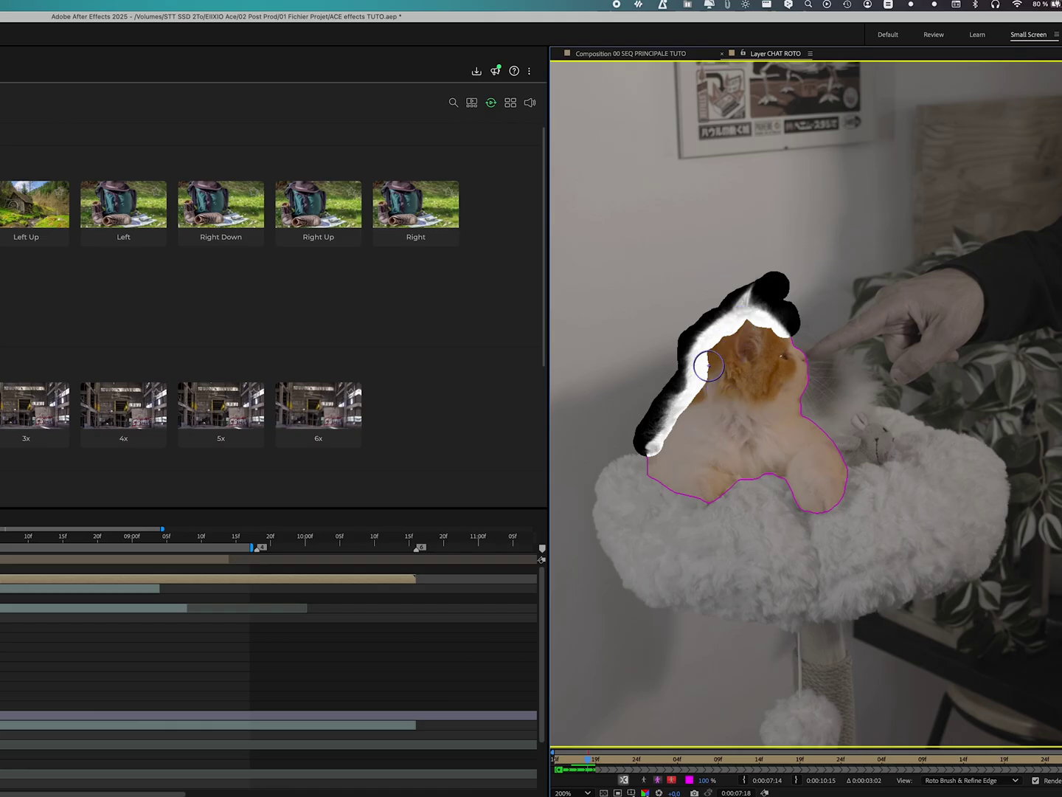
key("Page_Down")
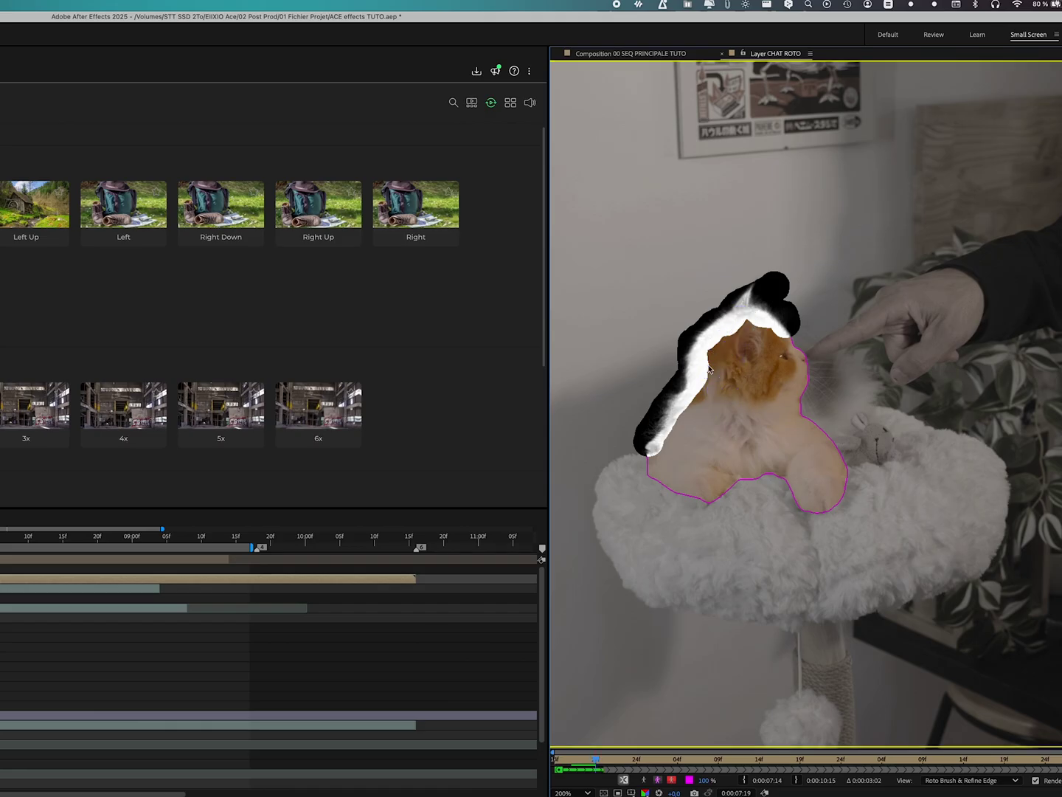
key("space")
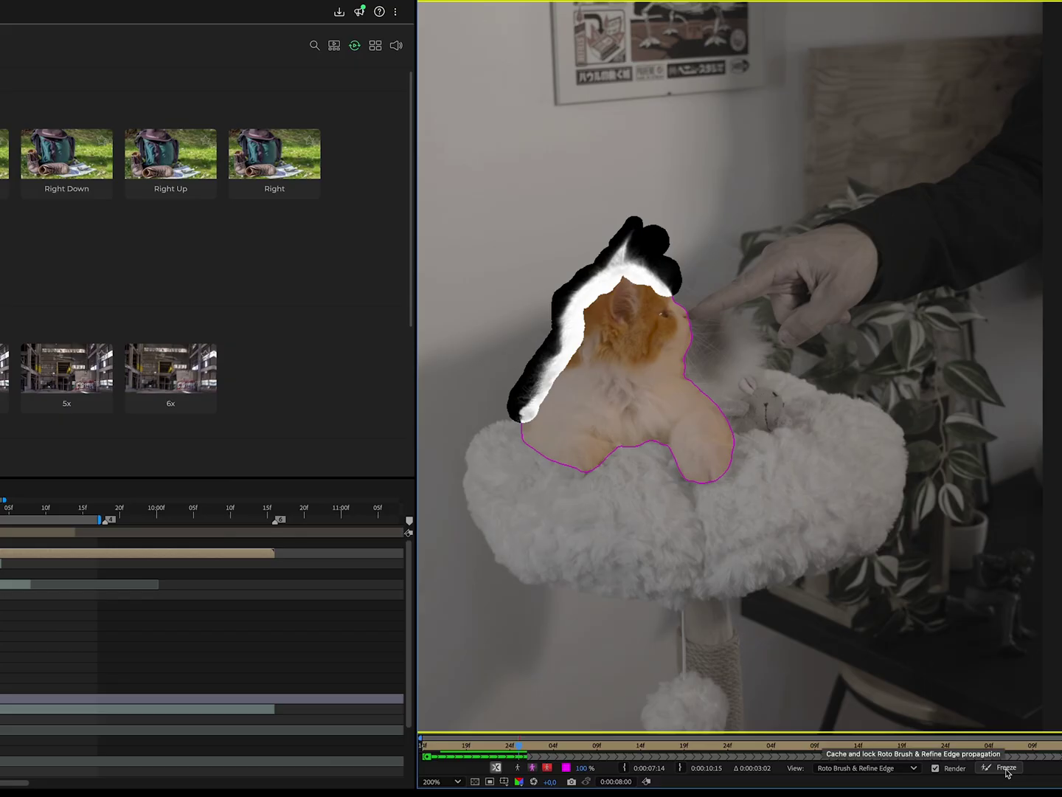
left_click(1061, 781)
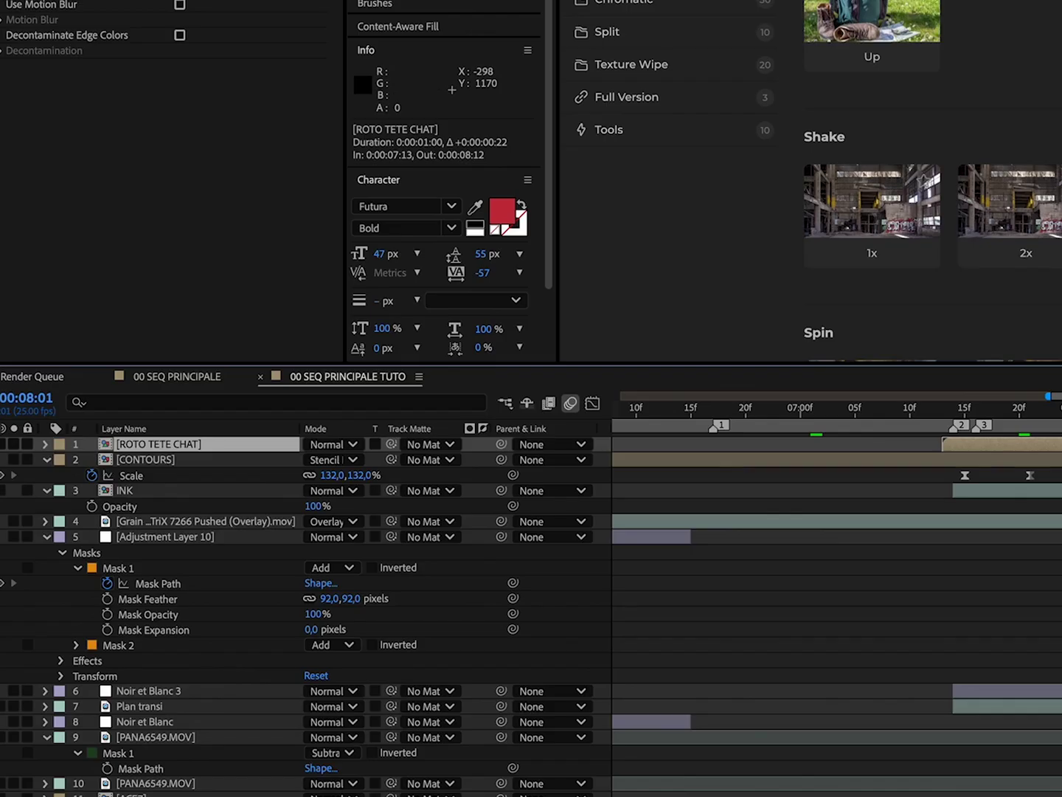
- Place ROTO TETE CHAT beneath the INK layer, then step and scrub through the transition to preview it
mouse_move(236, 453)
left_mouse_down()
mouse_move(383, 508)
mouse_move(149, 475)
left_mouse_up()
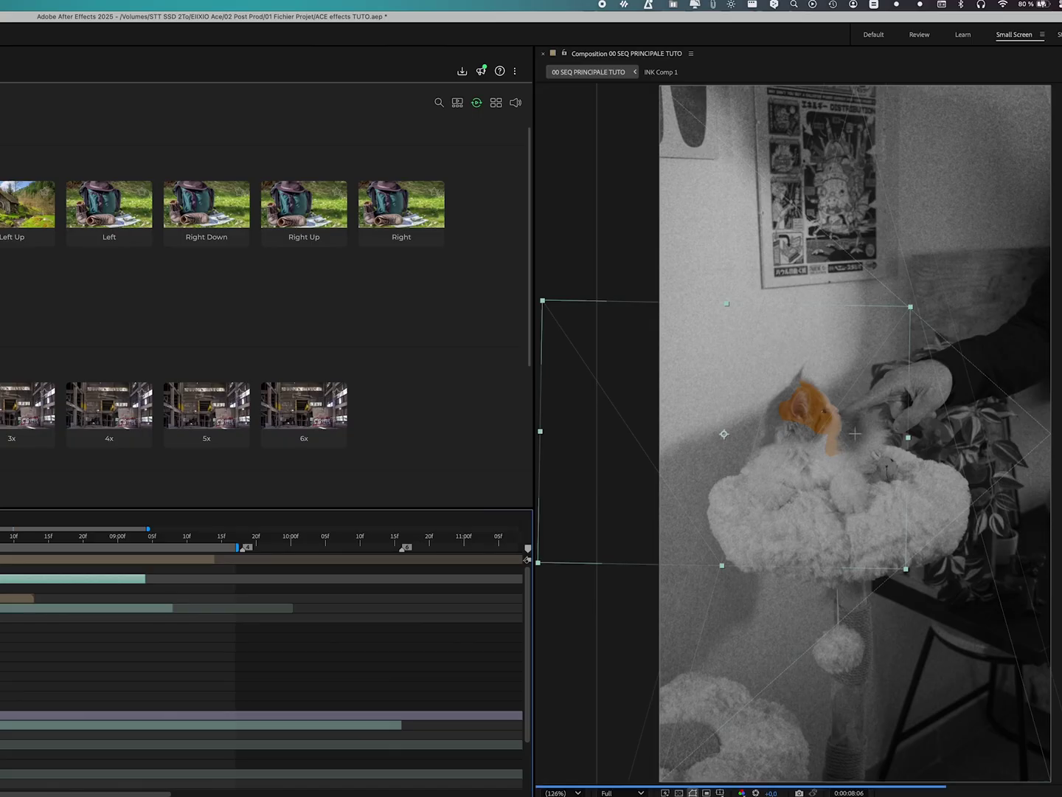
key("Page_Down")
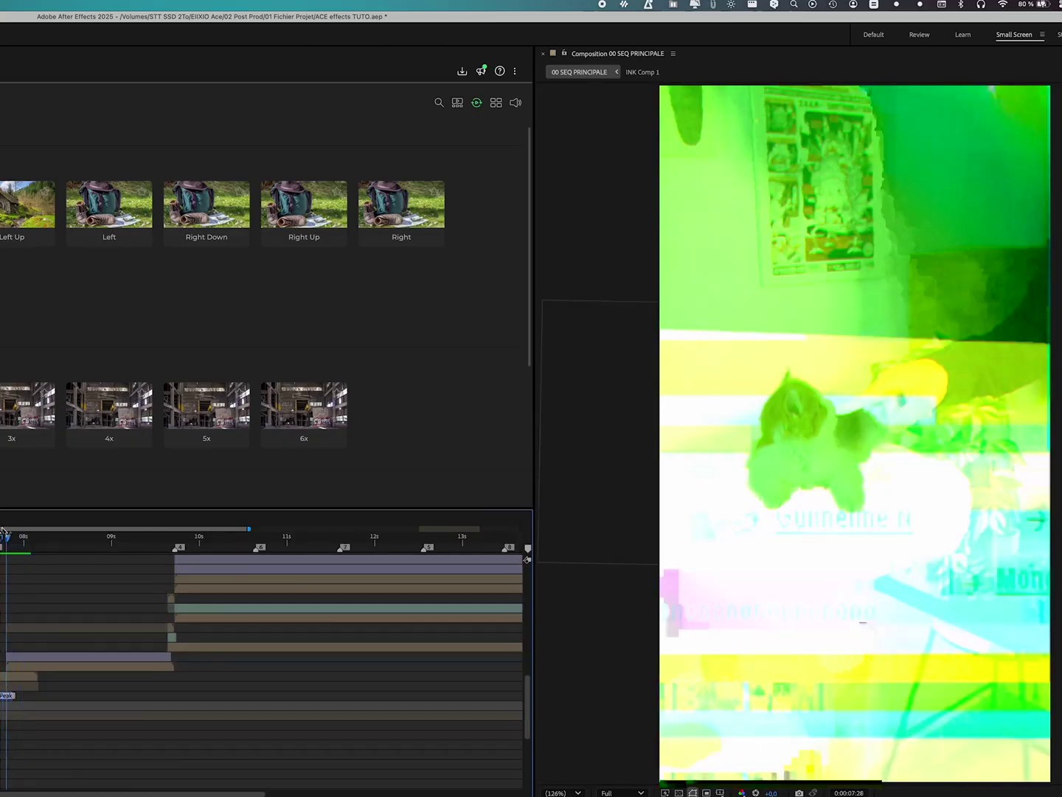
left_click_drag(2, 530, 2, 531)
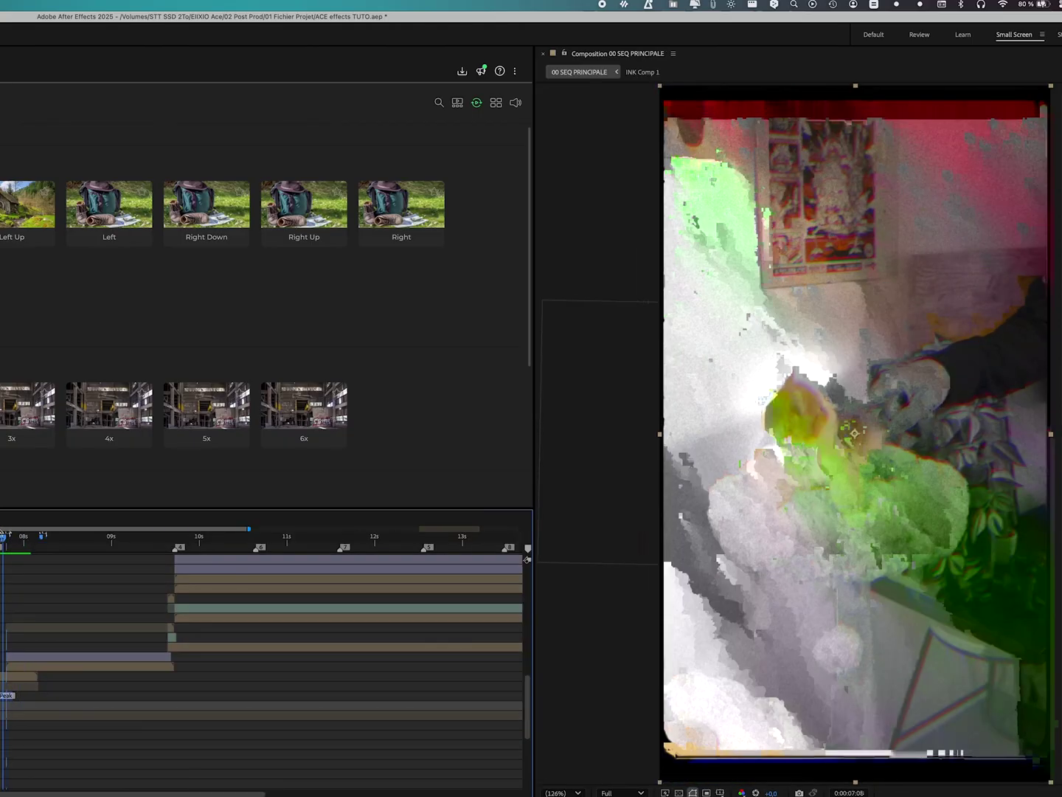
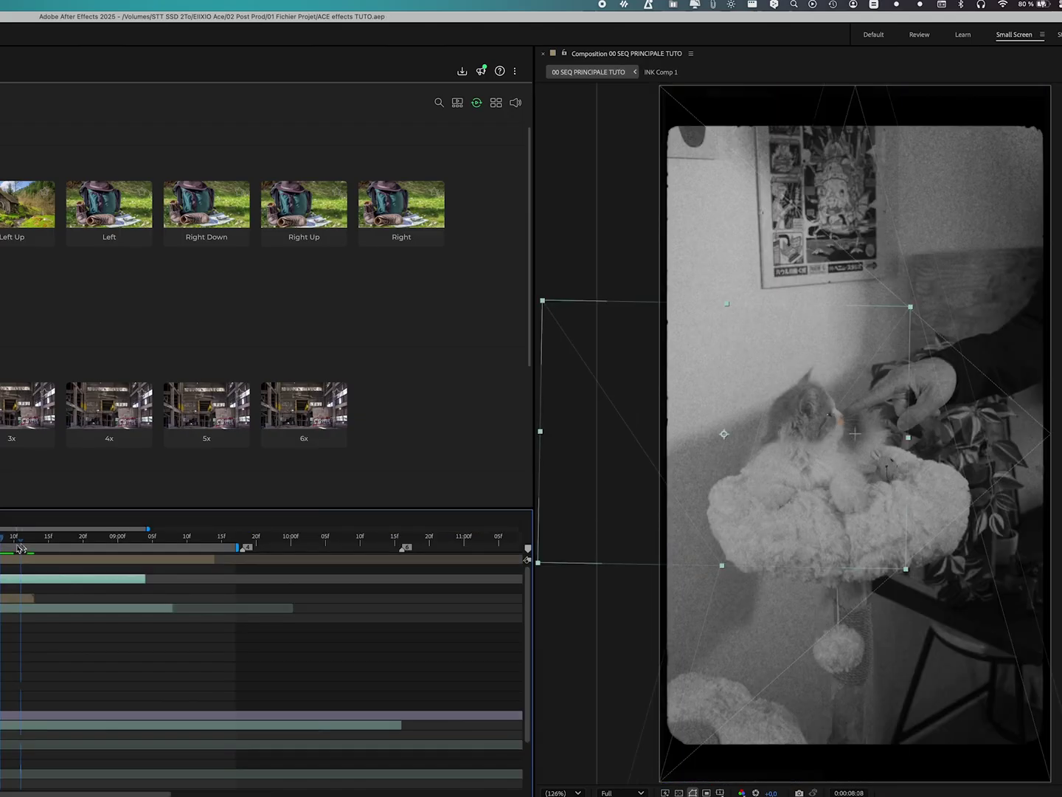
- Apply the Motion Bro Displacement > Turbulent 2x glitch to the cat clip near 8:11
left_click(21, 548)
left_click_drag(23, 548, 30, 548)
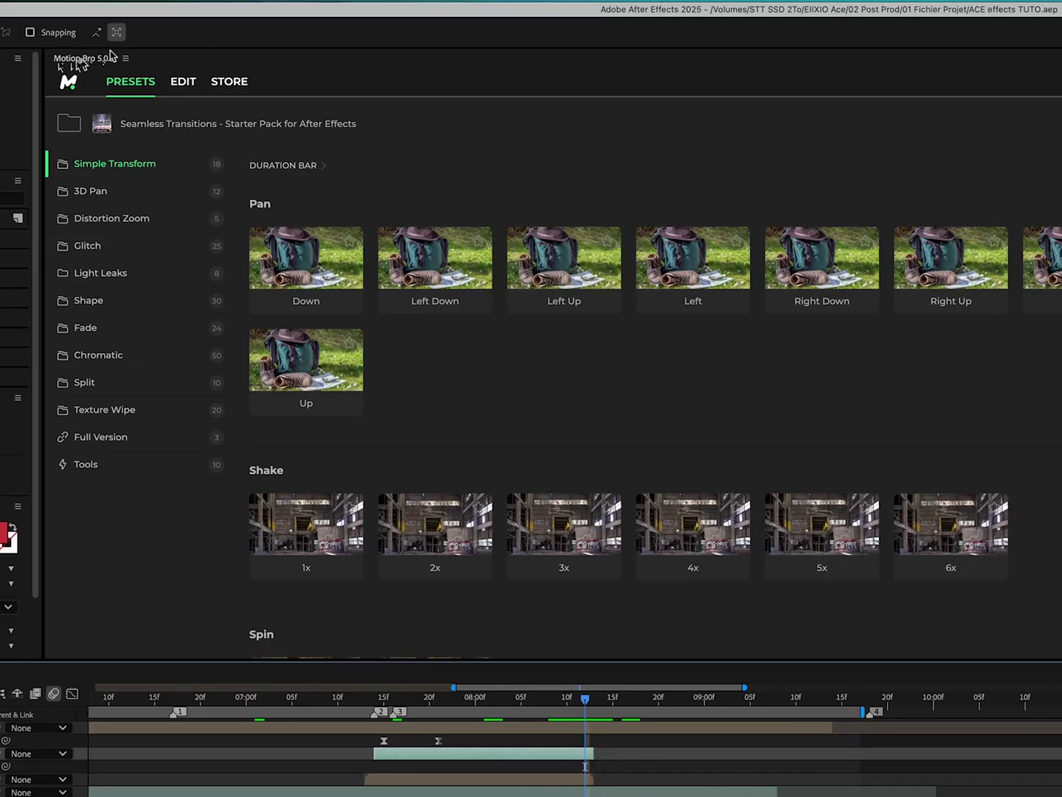
left_click(114, 243)
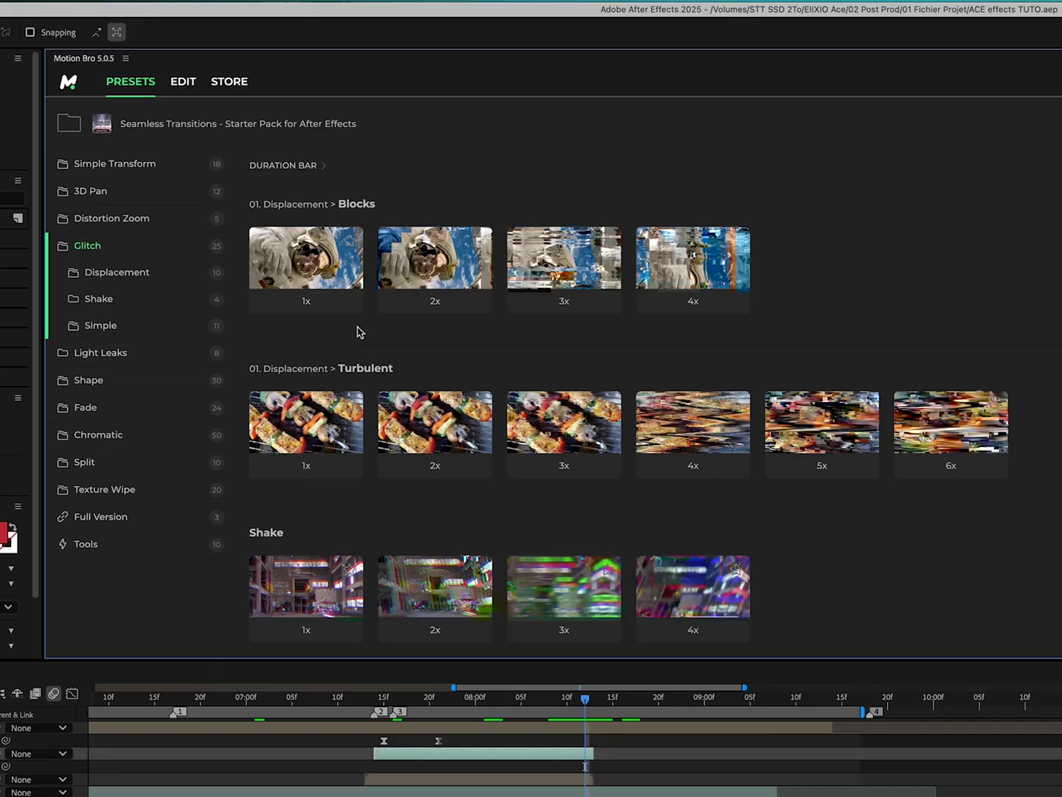
scroll(356, 332, "down", 2)
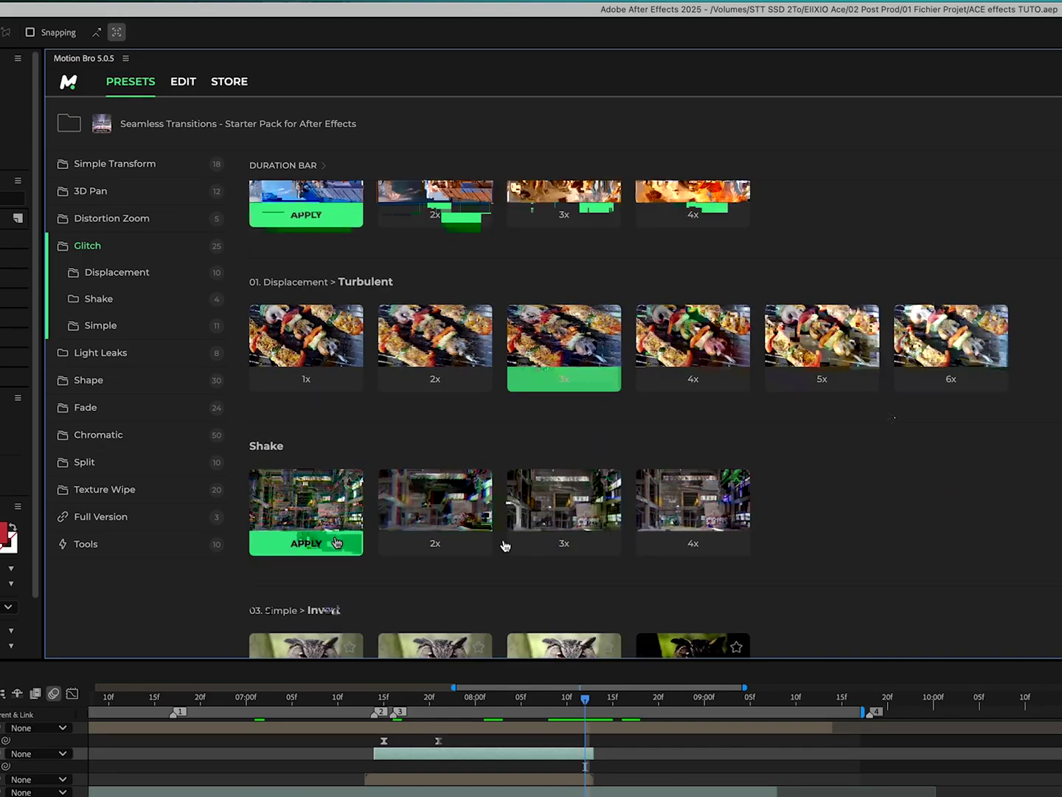
mouse_move(324, 374)
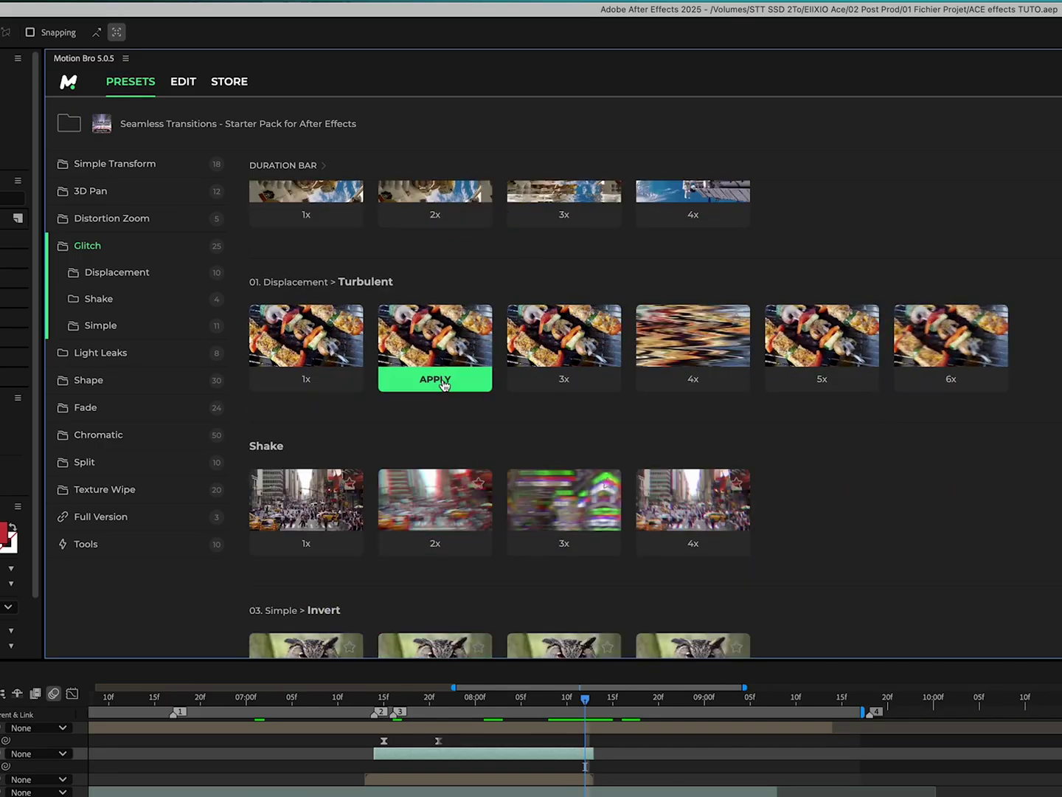
left_click(355, 381)
mouse_move(31, 538)
left_mouse_down()
mouse_move(17, 538)
mouse_move(30, 542)
left_mouse_up()
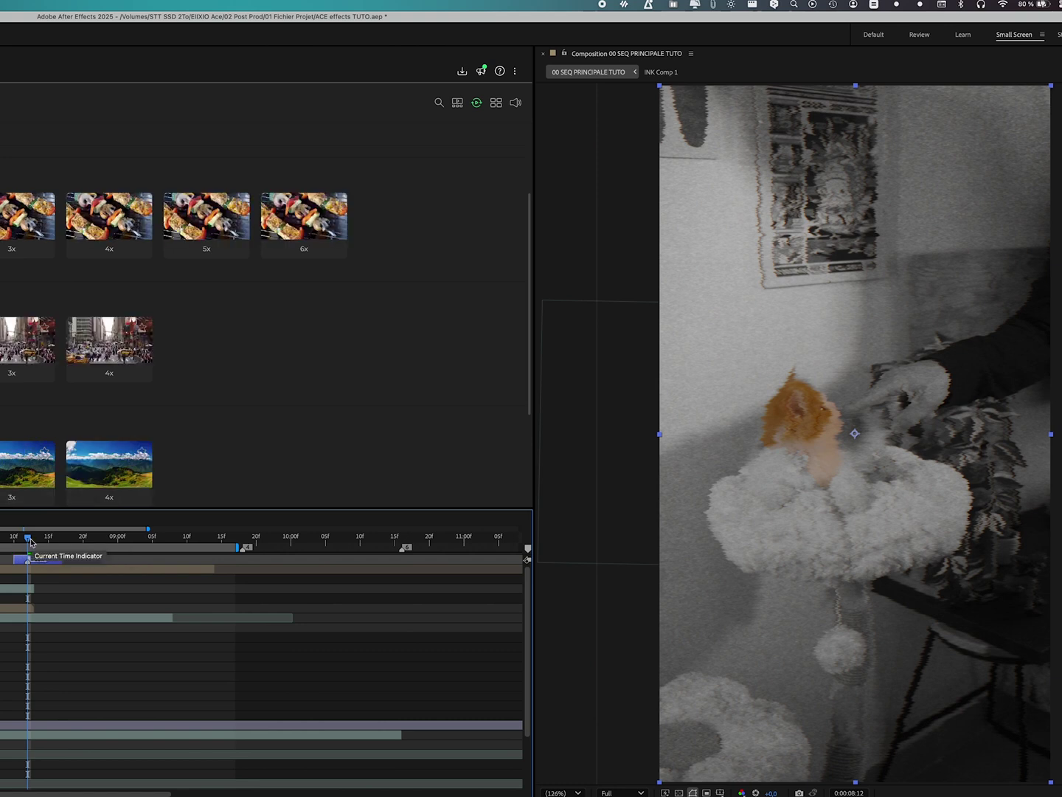
scroll(137, 383, "down", 1)
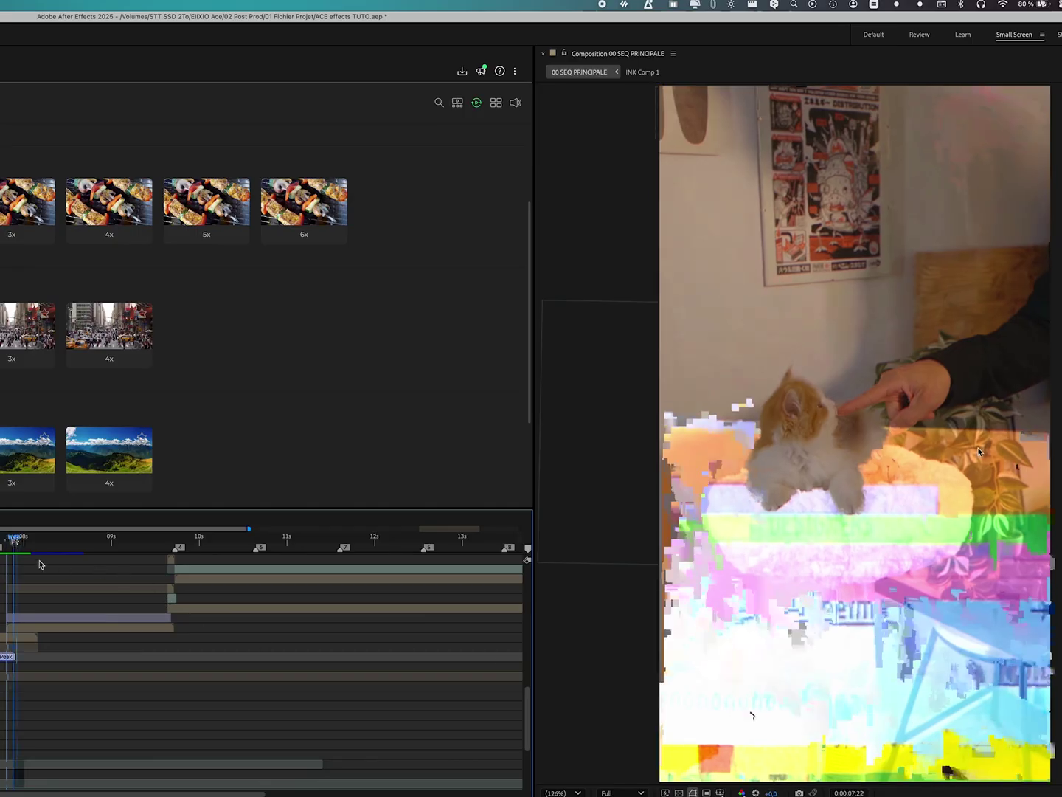
key("space")
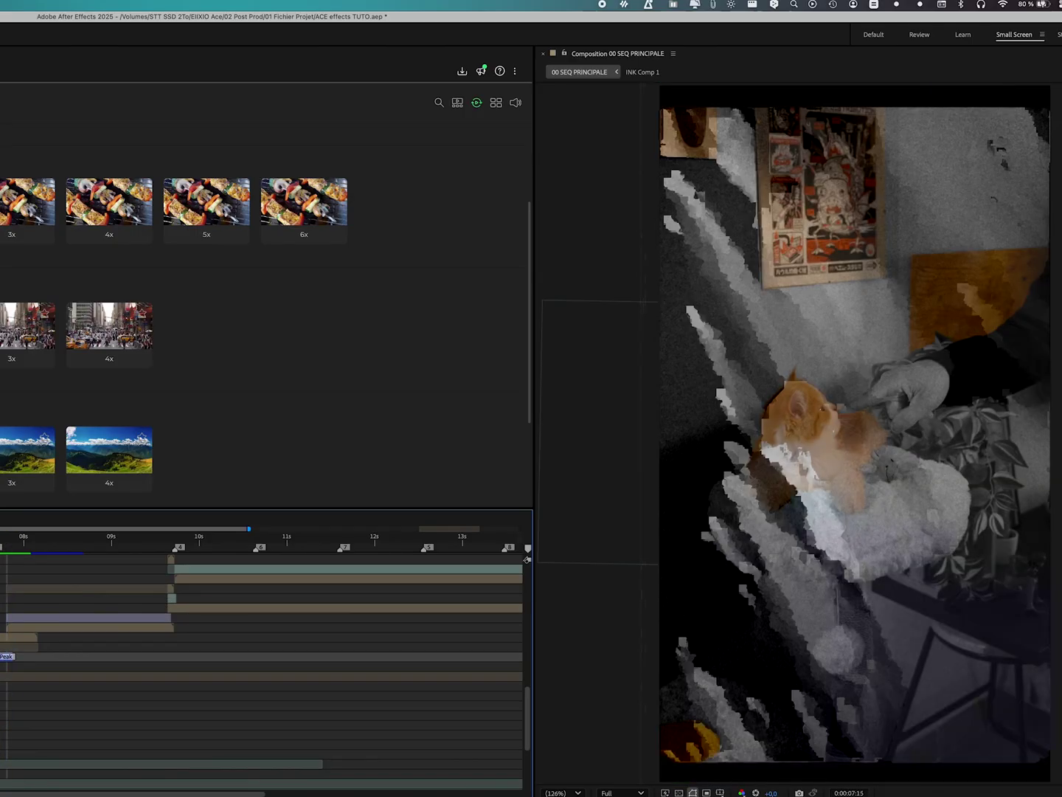
left_click(10, 537)
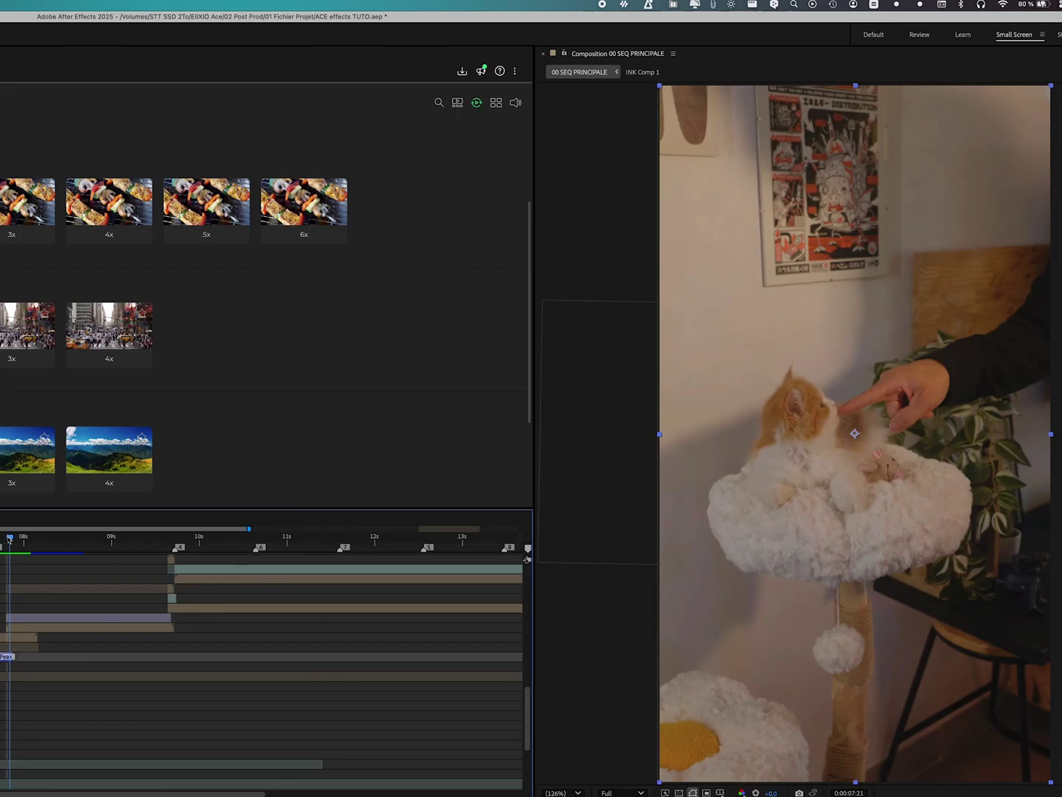
left_click_drag(9, 538, 5, 539)
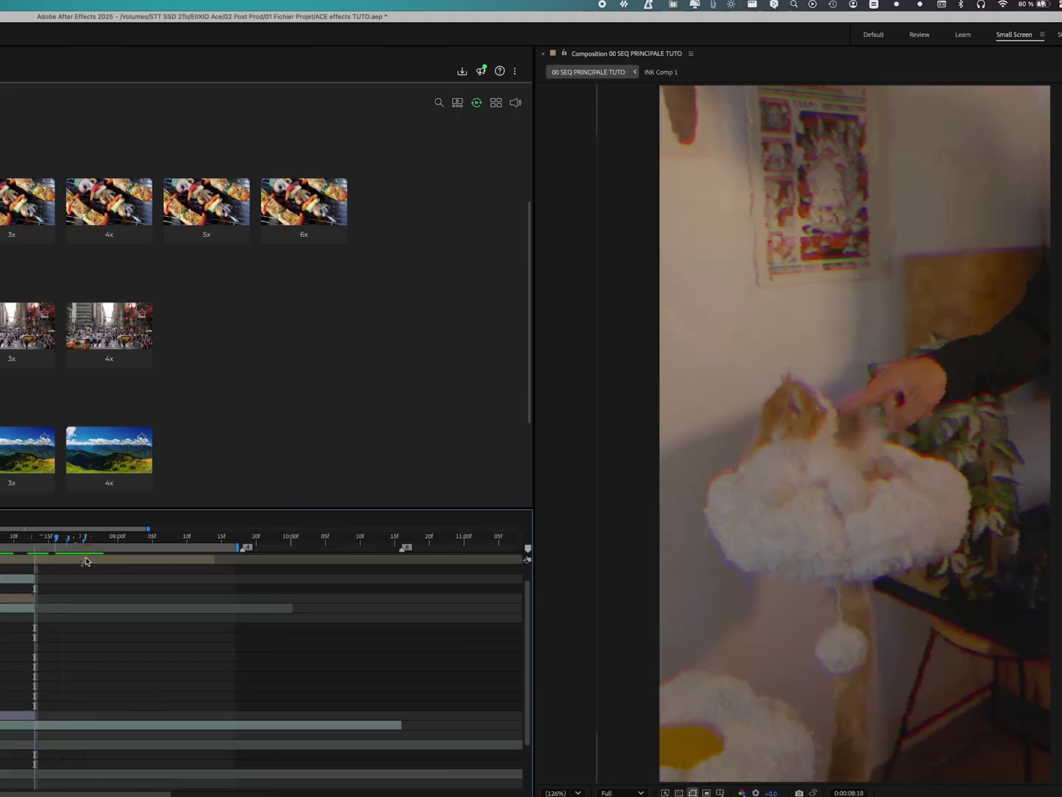
left_click_drag(85, 561, 96, 563)
left_click(98, 539)
key("Page_Up")
mouse_move(81, 541)
left_mouse_down()
mouse_move(3, 539)
mouse_move(31, 540)
left_mouse_up()
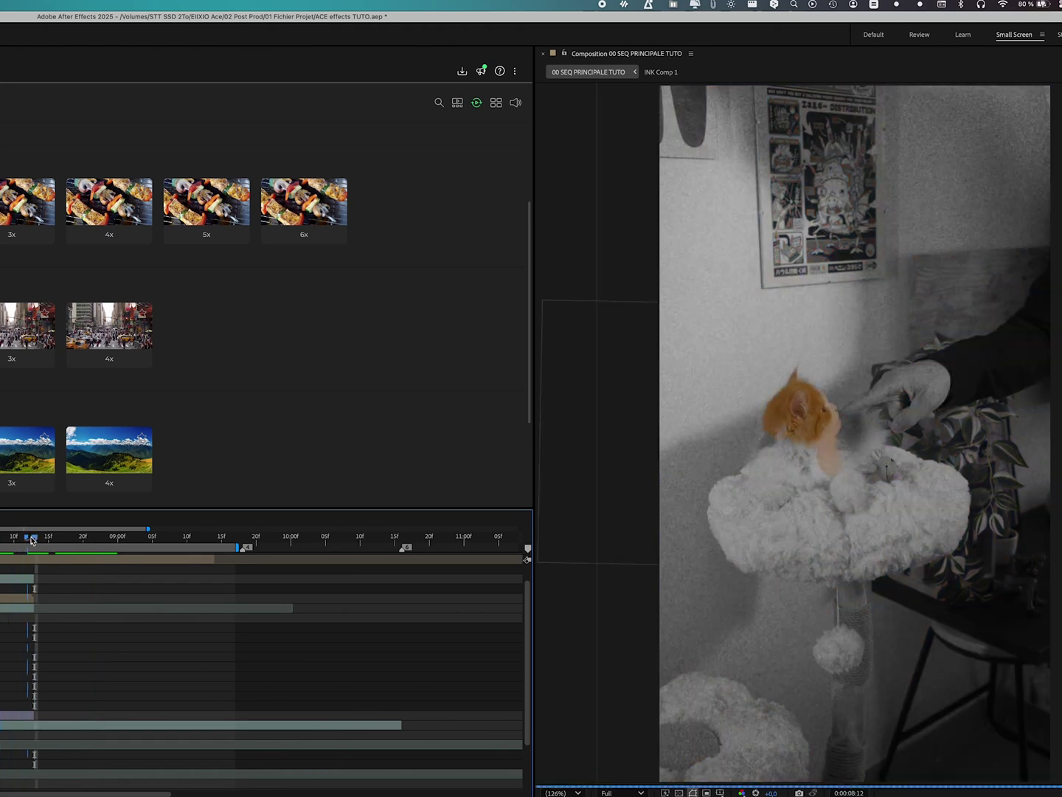
left_click(42, 539)
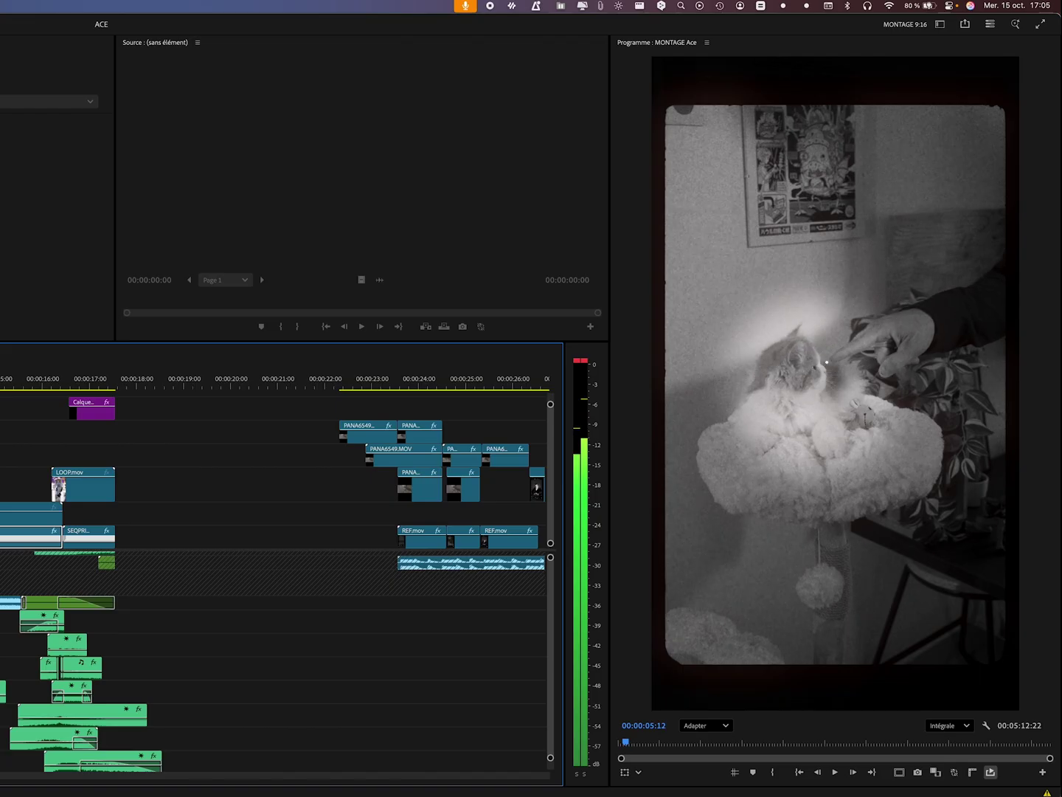
key("space")
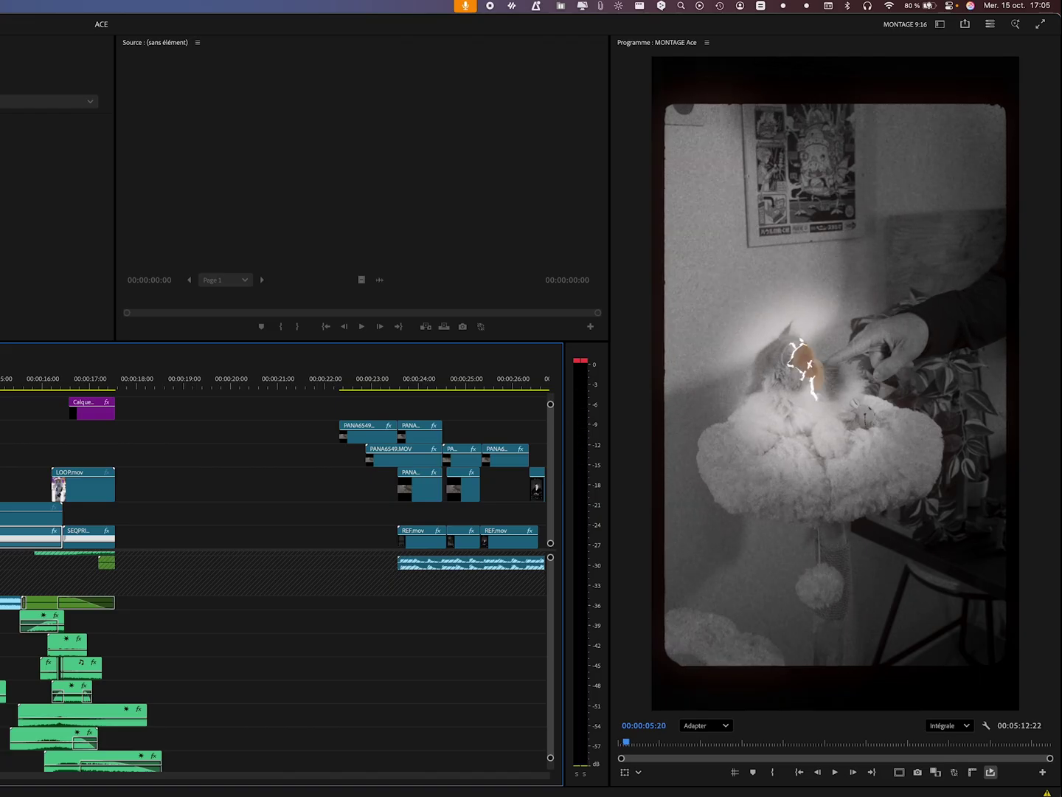
key("space")
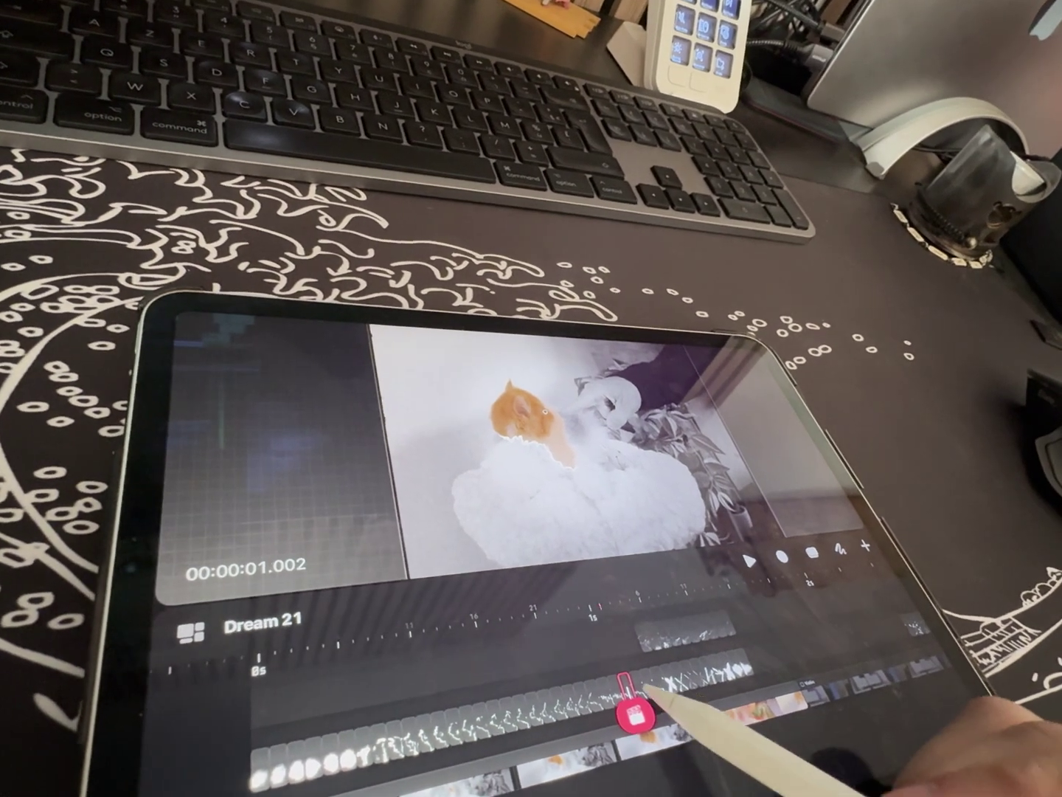
- Scrub the clip back to its start, then forward to the frame at 1.014 s
left_click_drag(634, 714, 203, 766)
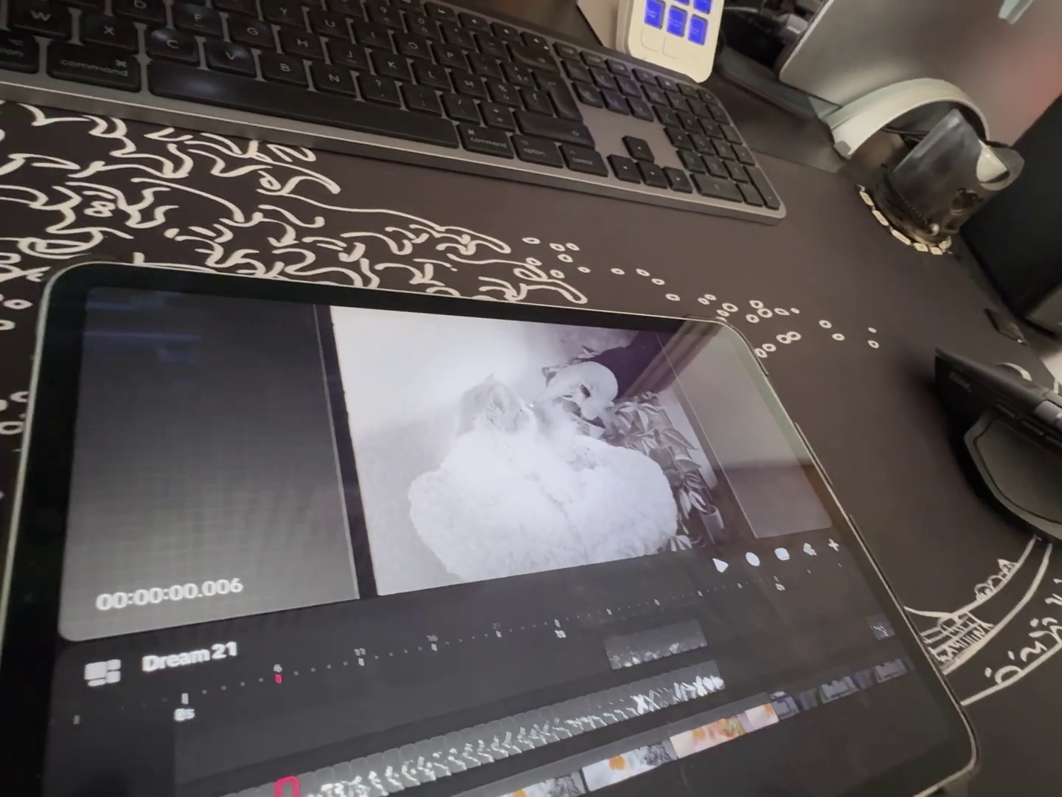
left_click_drag(219, 791, 486, 741)
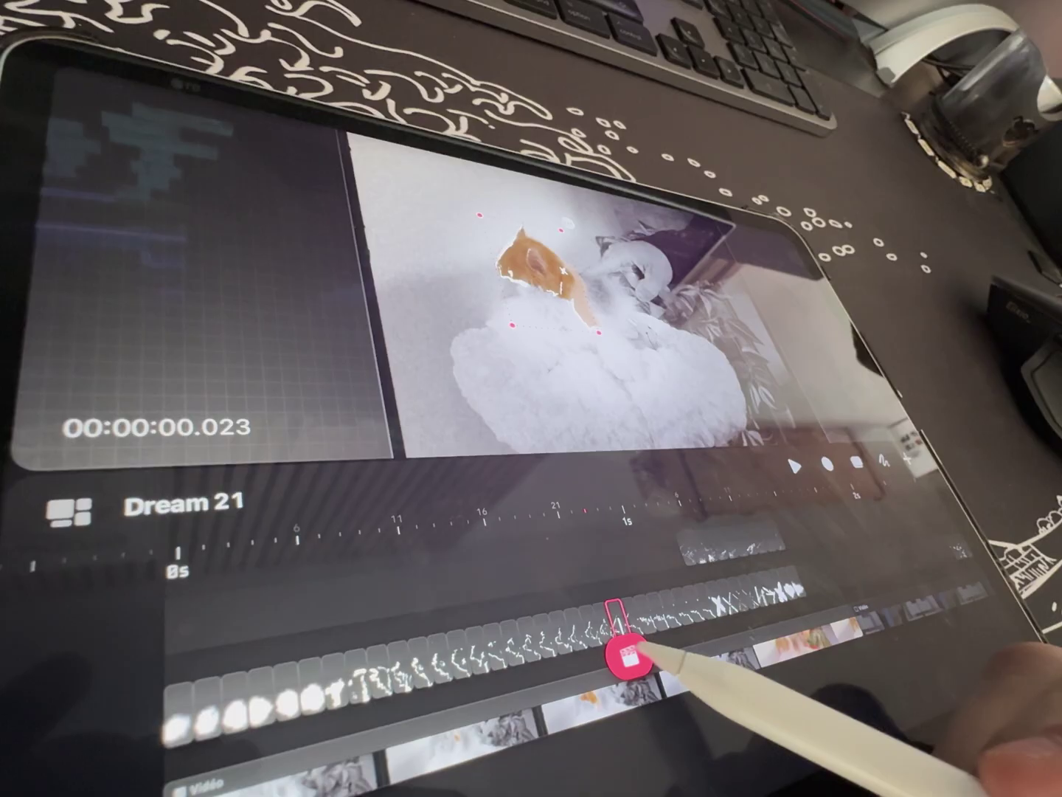
left_click_drag(650, 514, 800, 599)
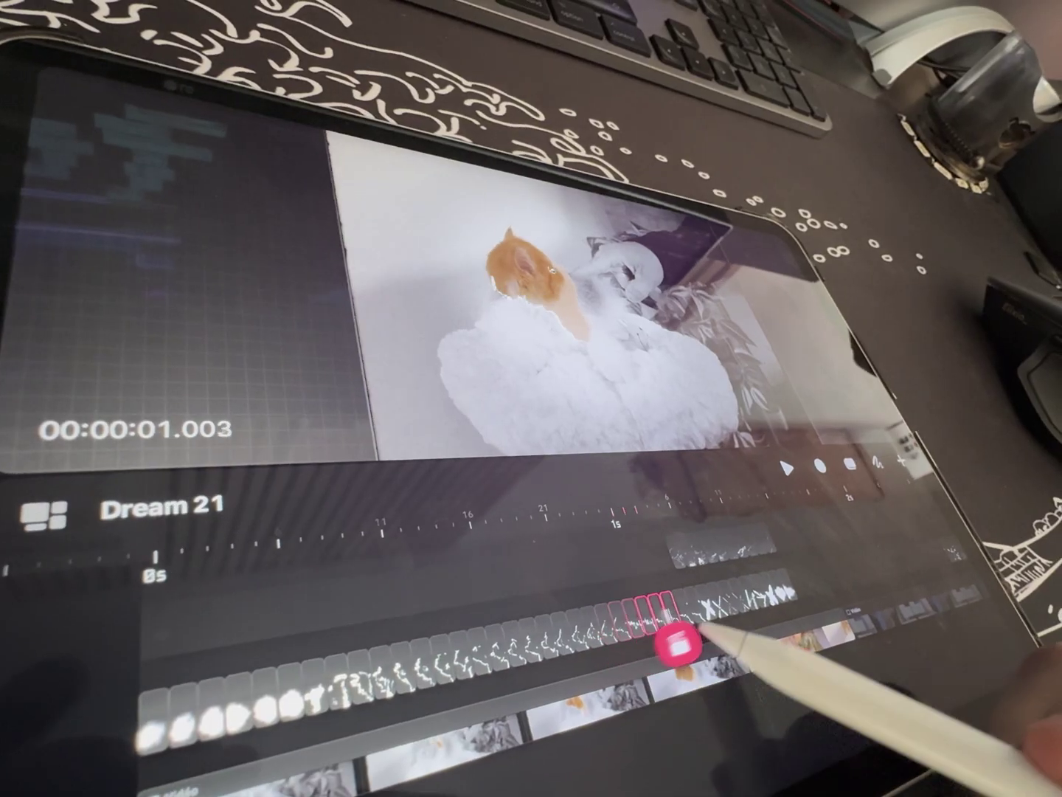
scroll(561, 287, "up", 5)
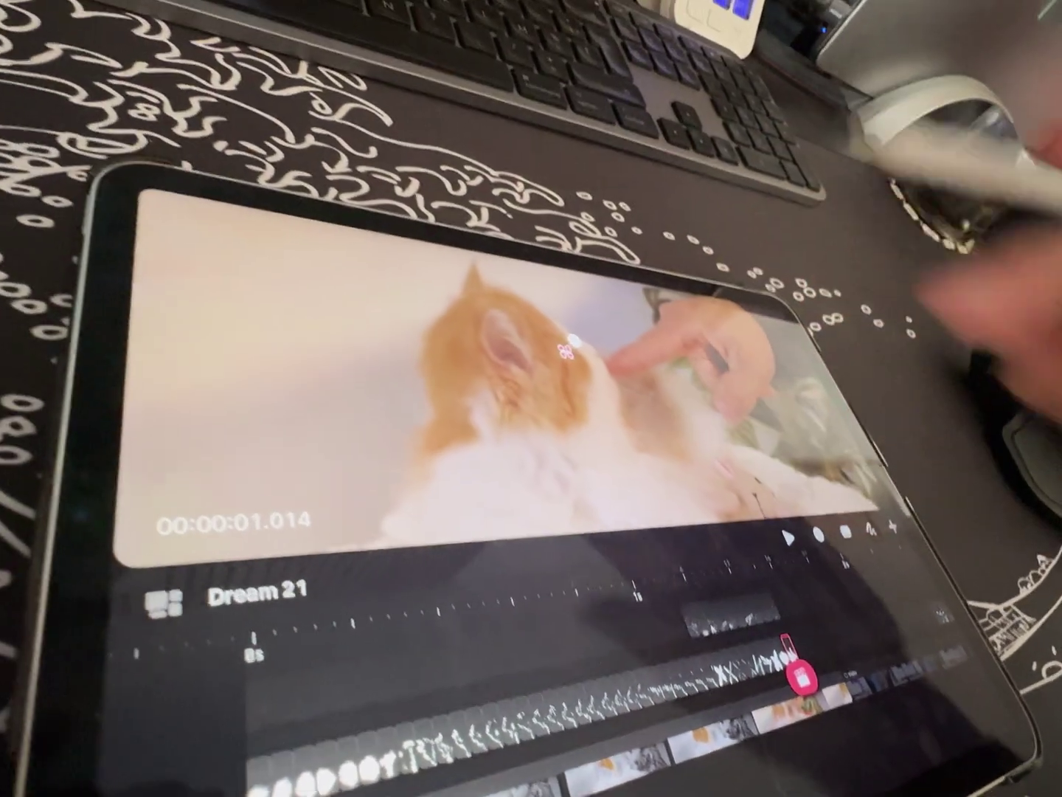
- Draw a white heart beside the cat's face in draw and paint mode
left_click(863, 540)
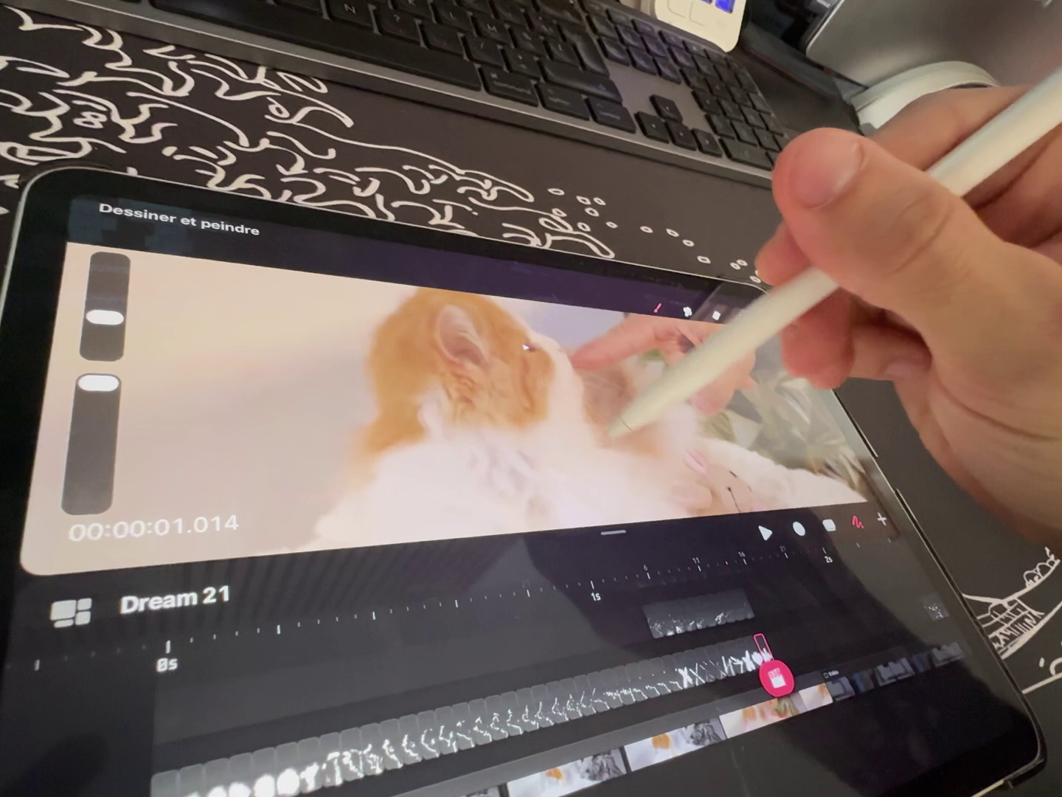
mouse_move(568, 388)
left_mouse_down()
mouse_move(618, 398)
mouse_move(601, 446)
left_mouse_up()
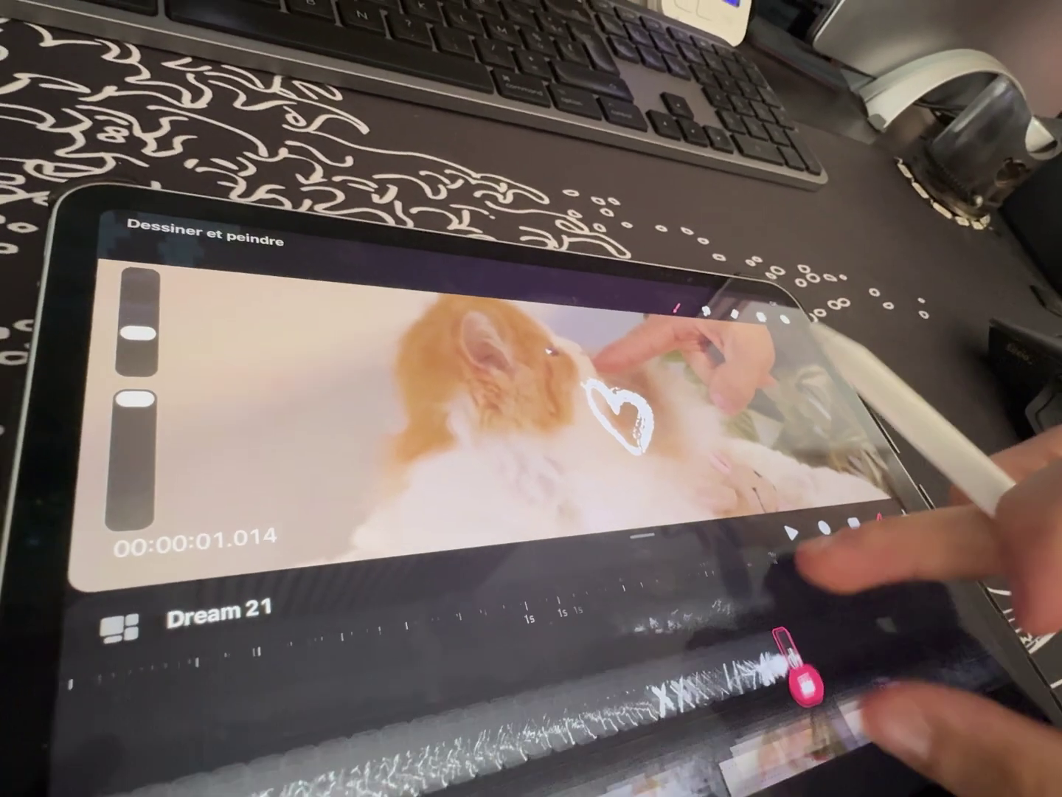
scroll(774, 687, "up", 5)
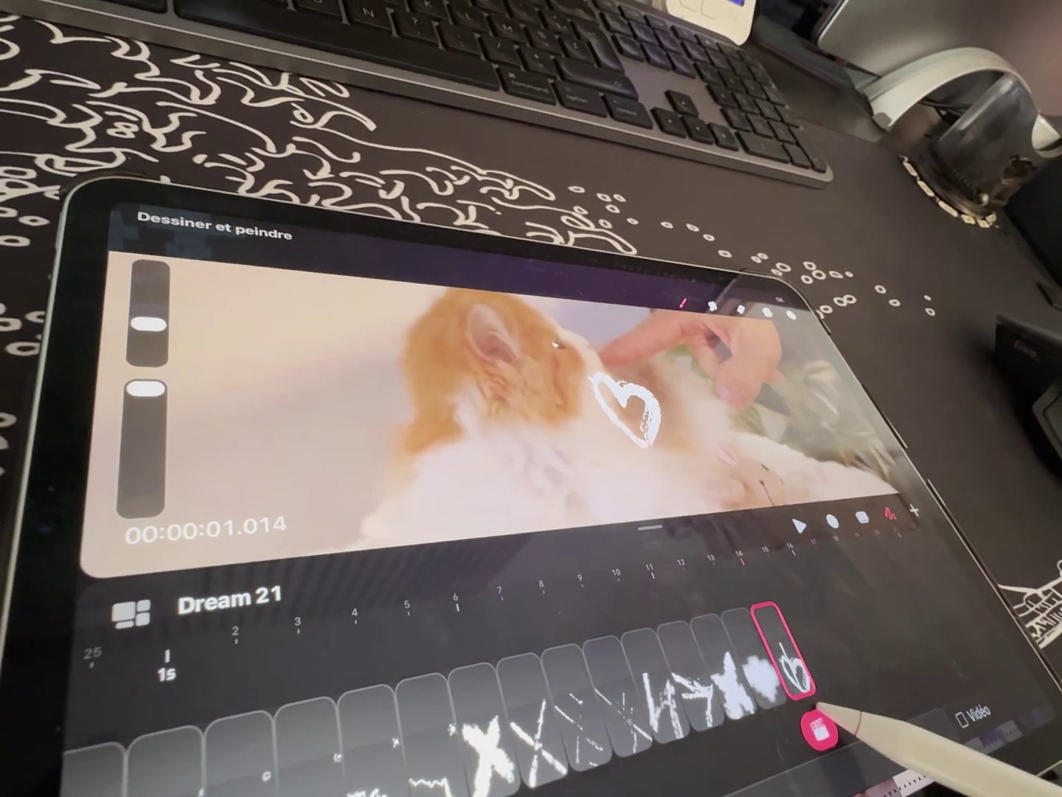
left_click(787, 730)
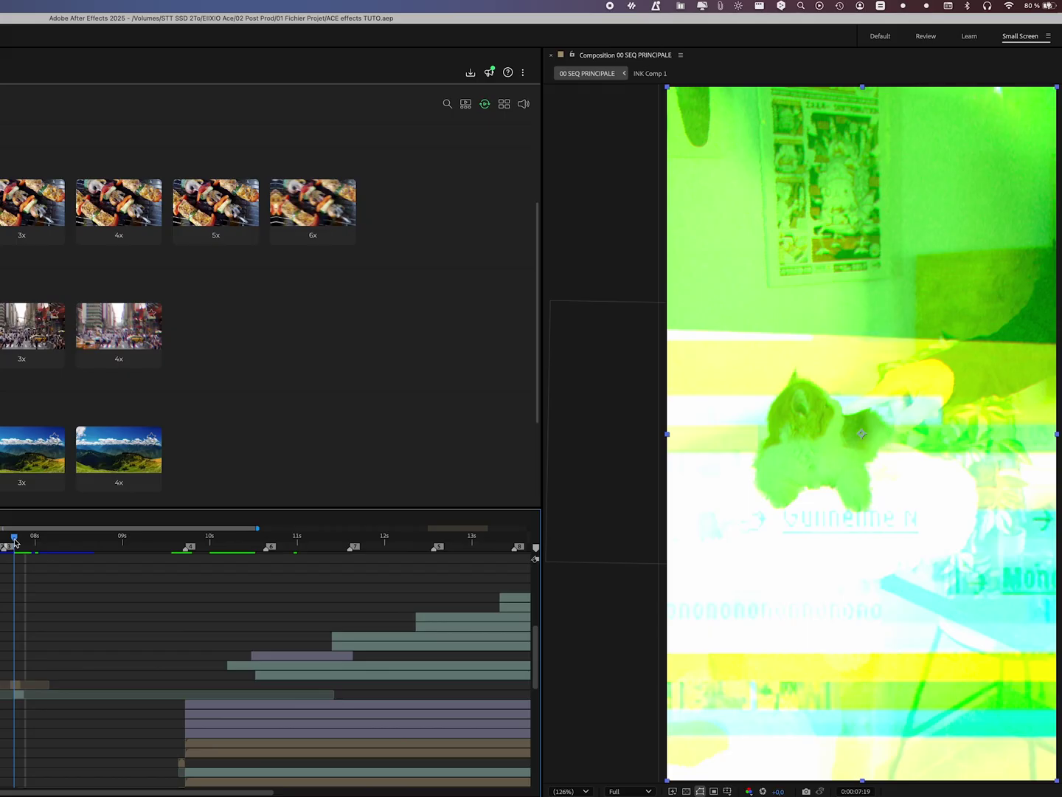
left_click_drag(14, 542, 220, 539)
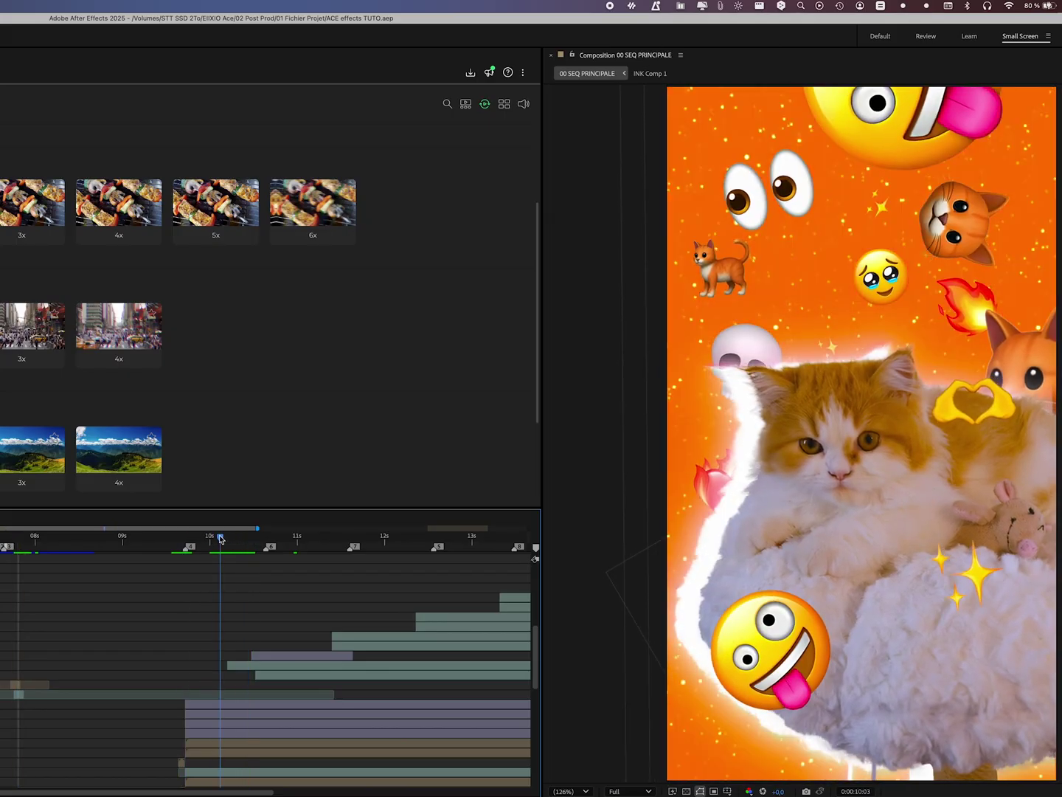
- Scrub back through the plain orange cat clip and zoom the timeline to frame level
left_click_drag(220, 539, 228, 539)
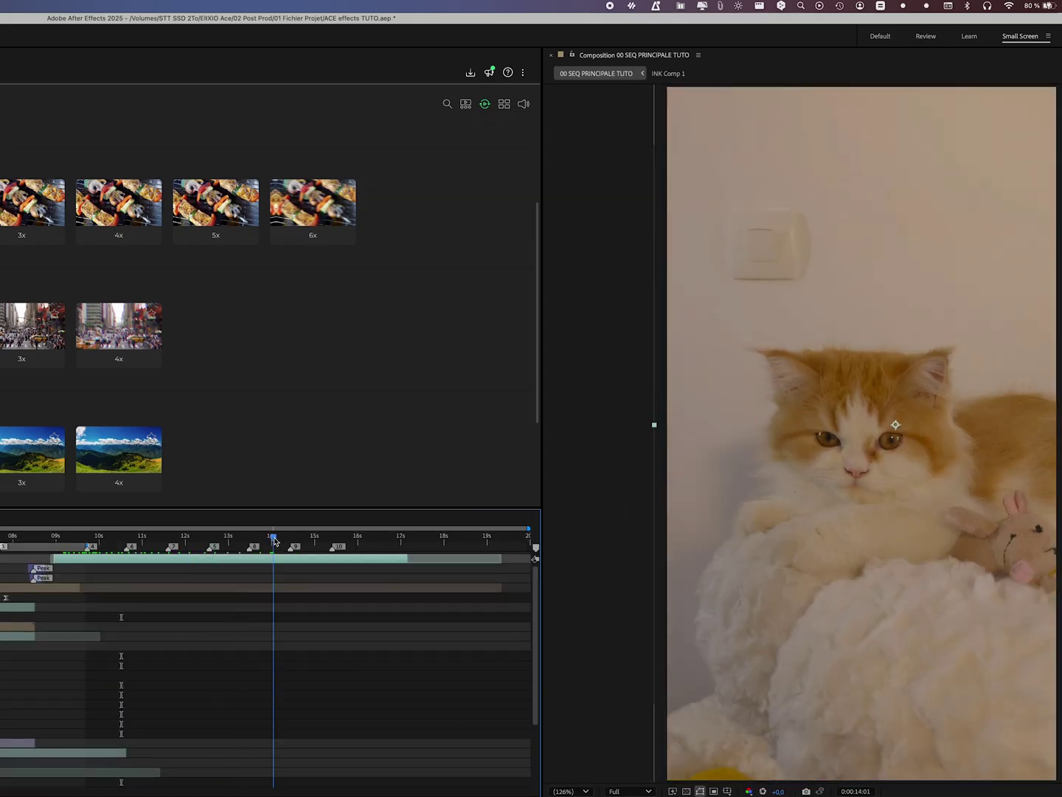
left_click_drag(273, 537, 84, 537)
key("equal")
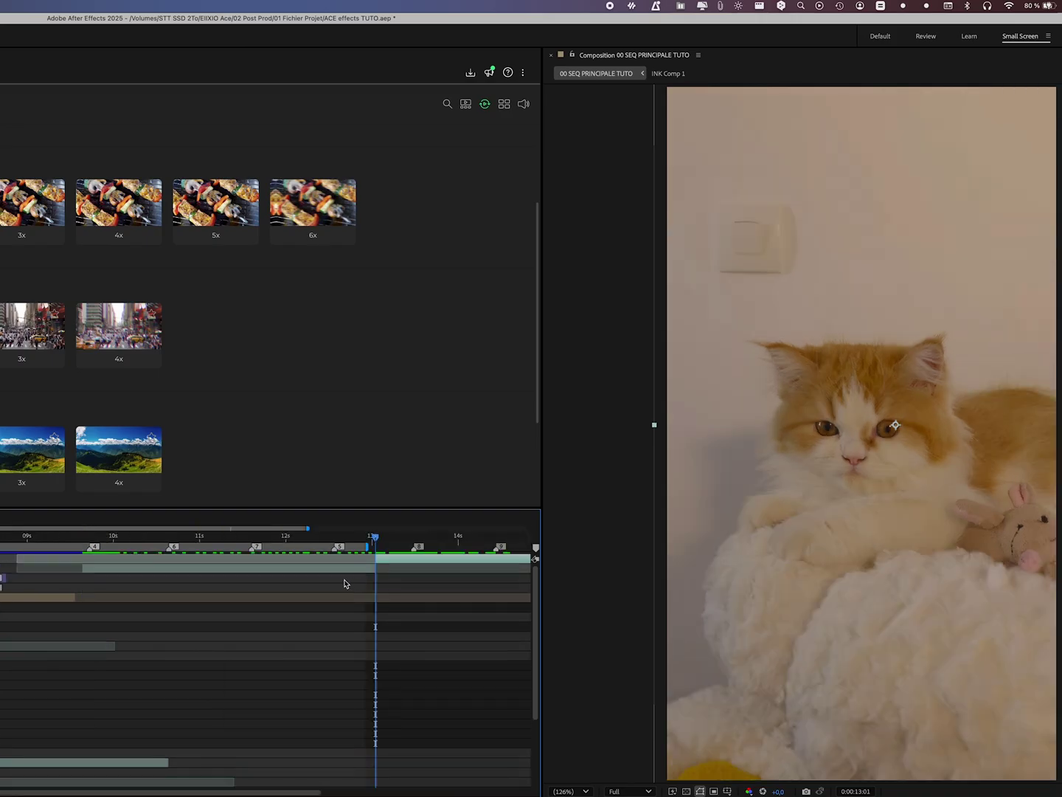
- Pre-compose the cat clip as CHAT ROTO 1, moving all attributes and matching clip duration
right_click(348, 587)
left_click(256, 714)
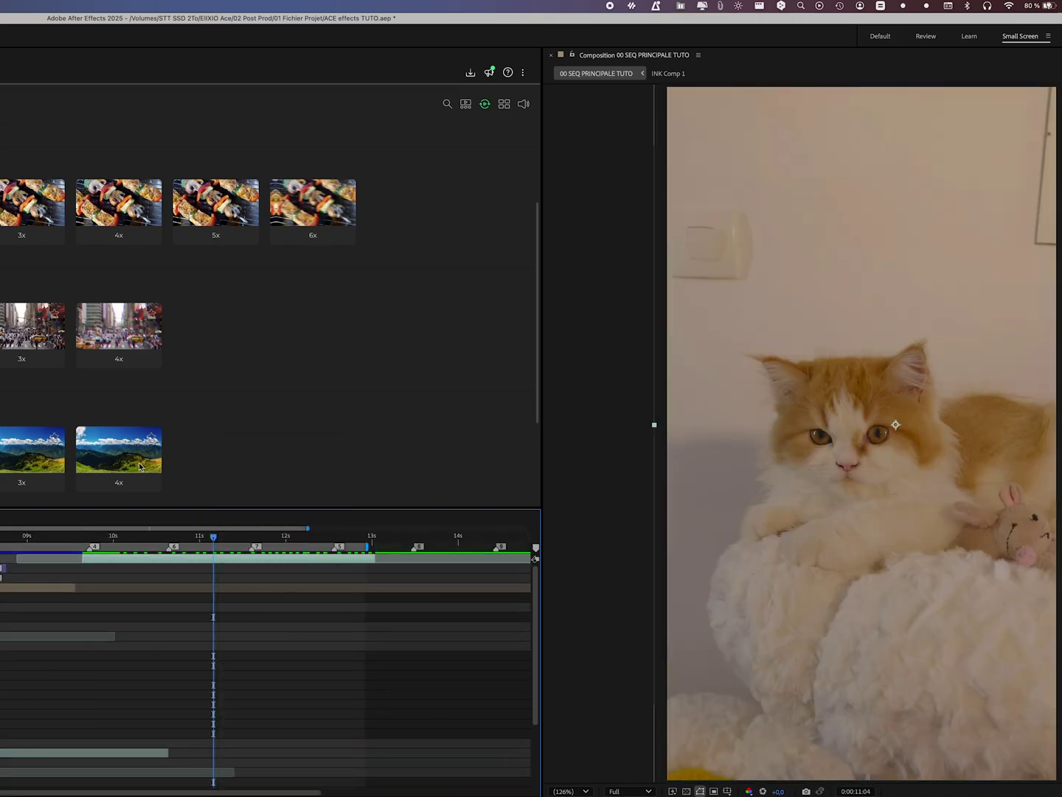
left_click(157, 419)
left_click(274, 330)
key("super+a")
type("CH")
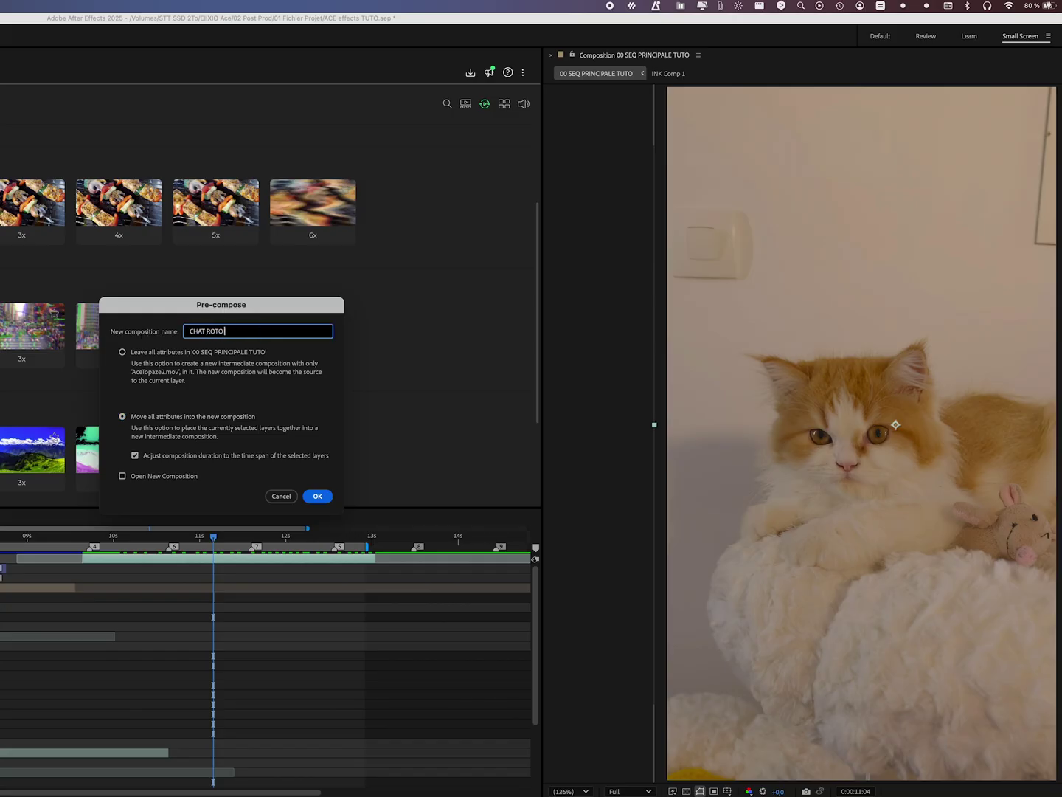
key("Return")
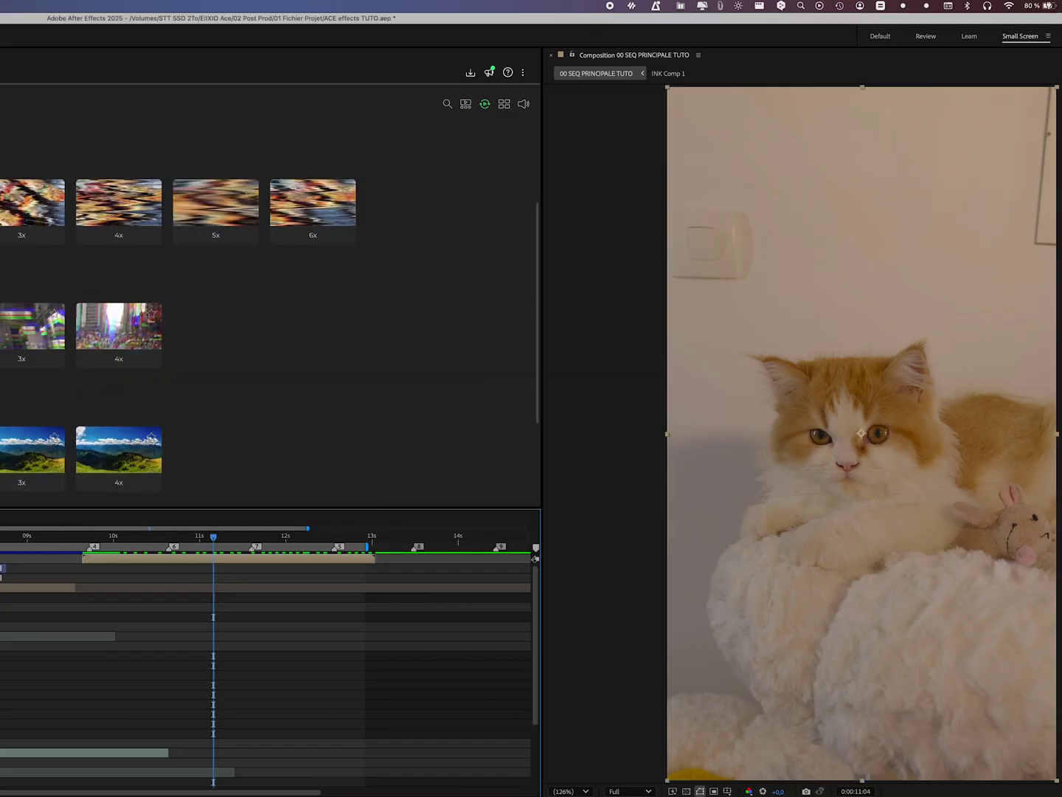
- Paint the cat with Roto Brush, propagate the selection, and check the cutout at 11:13
double_click(857, 430)
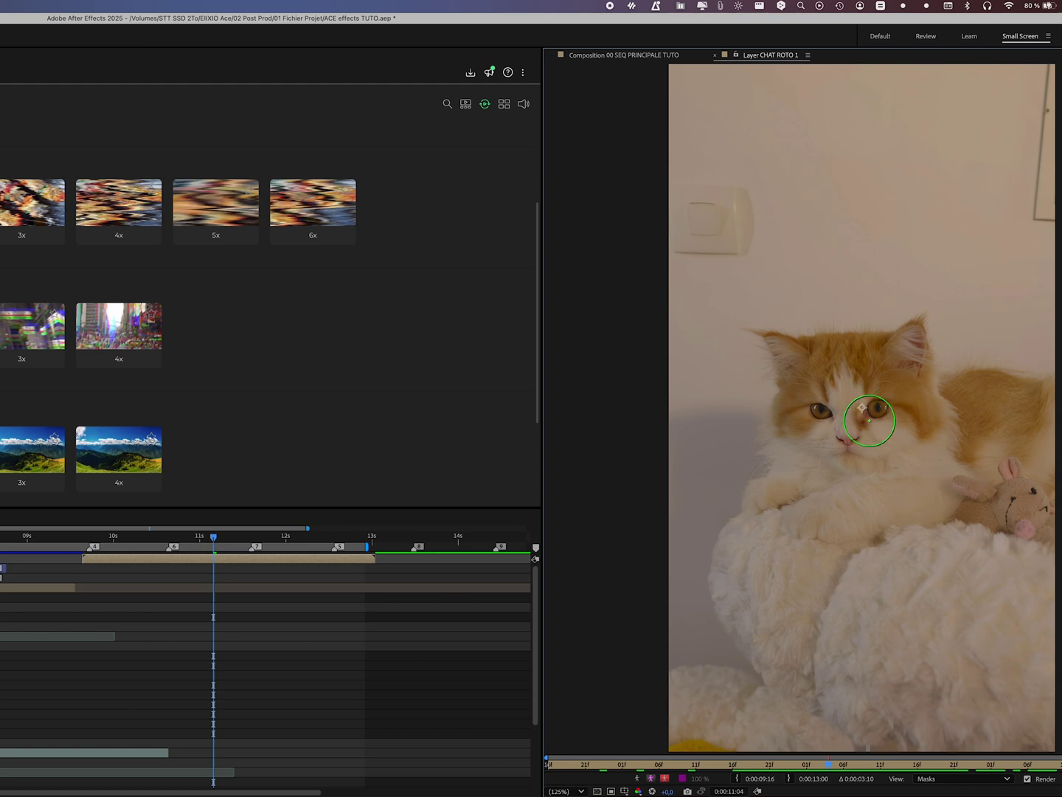
left_click_drag(837, 394, 885, 434)
left_click_drag(988, 458, 862, 481)
left_click_drag(806, 446, 776, 487)
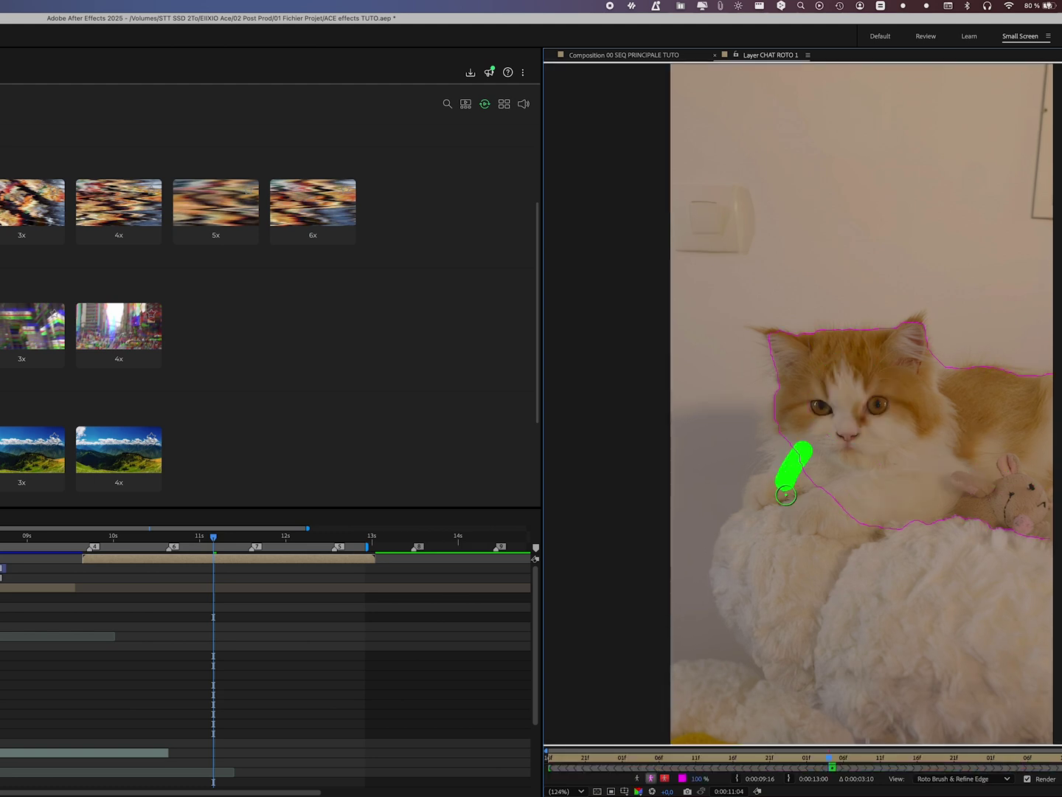
key("space")
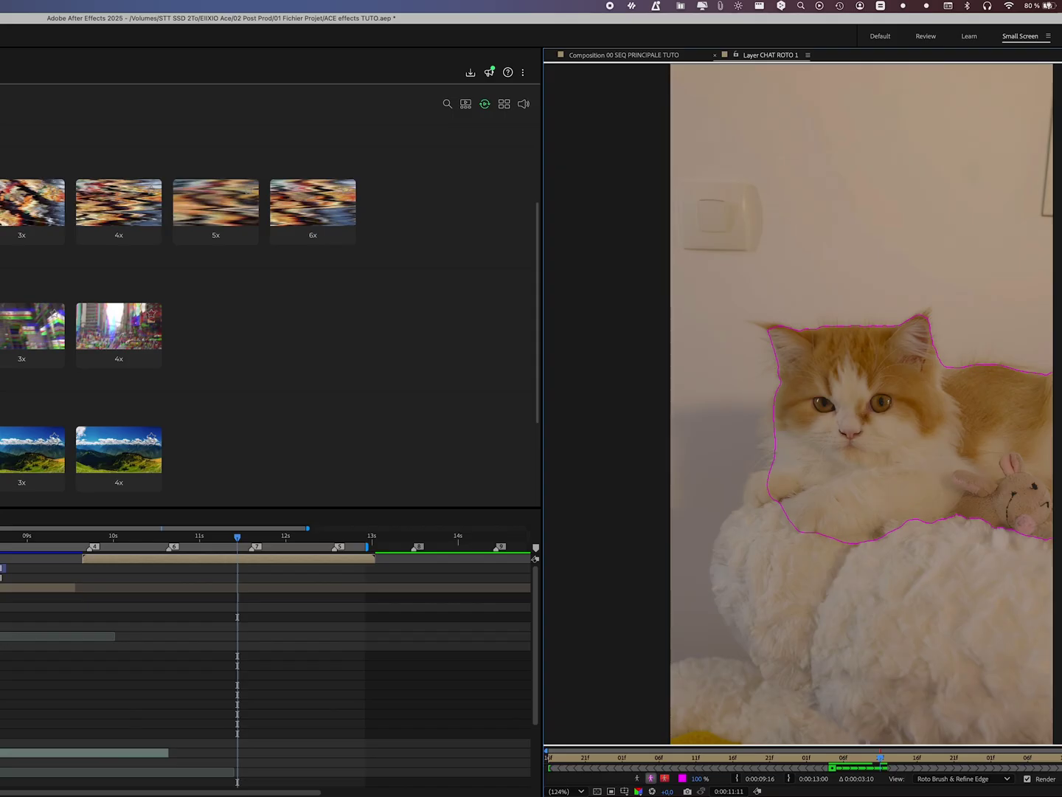
left_click(255, 536)
left_click_drag(254, 537, 244, 537)
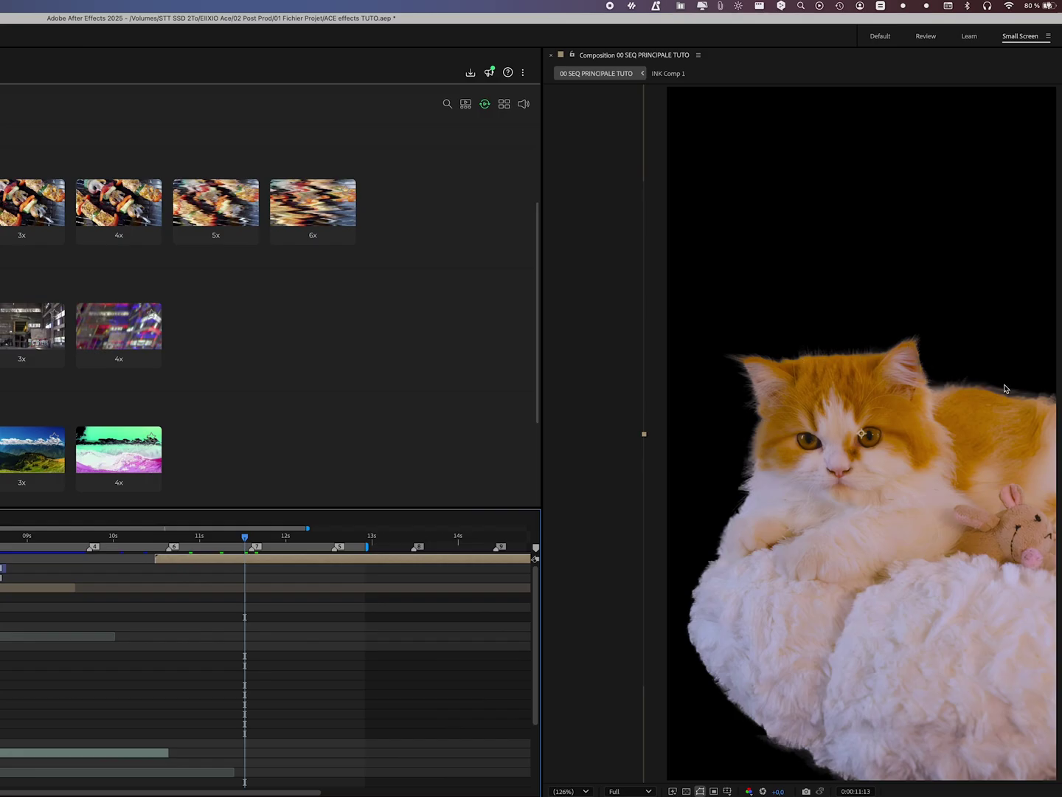
- Reveal the ACE1 layer's Position property and step through its keyframes from 11:05 to 11:12
key("period")
key("period")
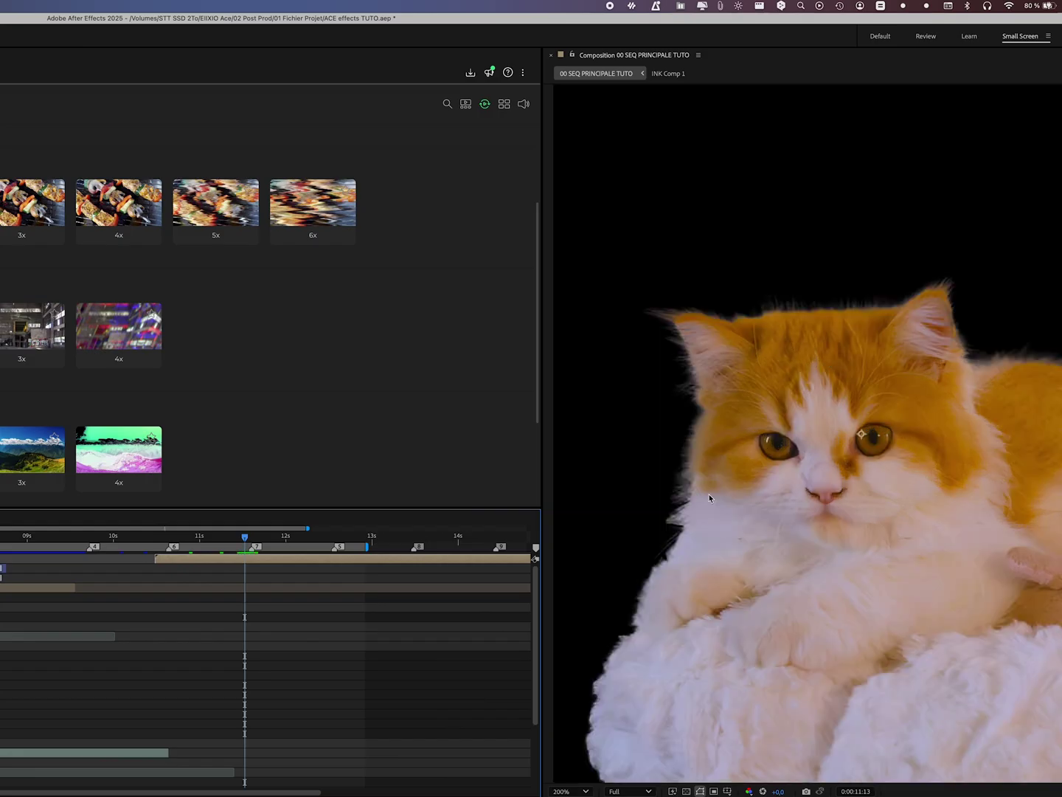
key("comma")
key("comma")
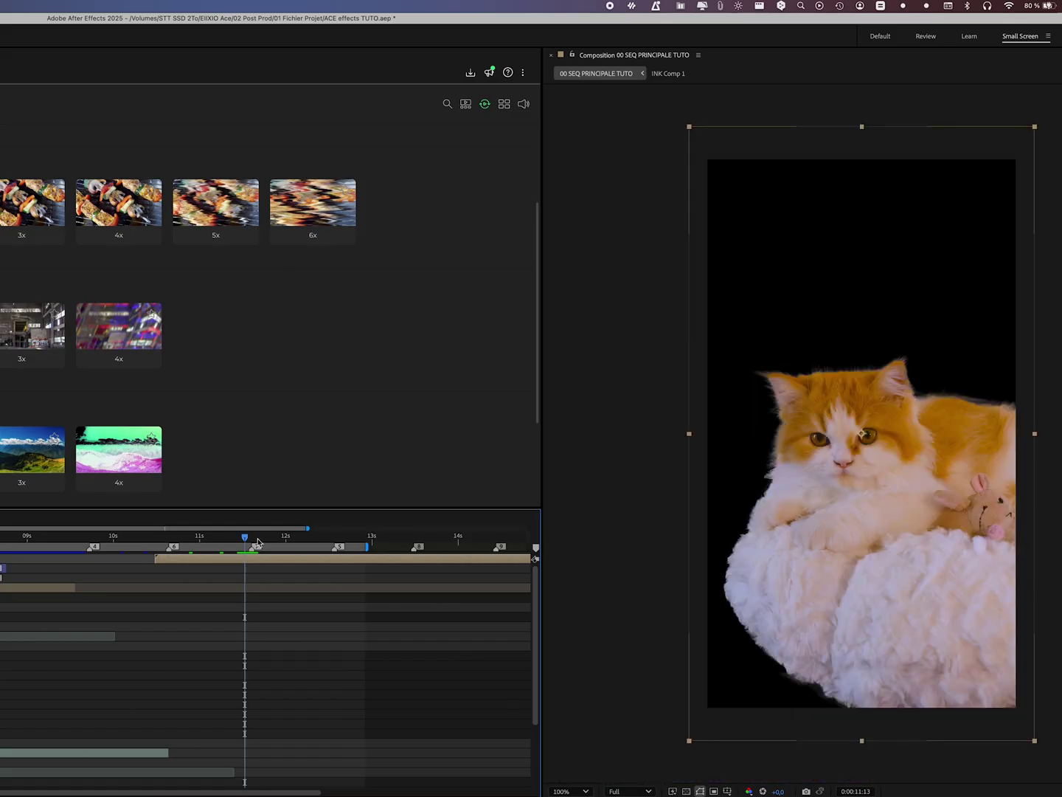
left_click_drag(245, 537, 194, 541)
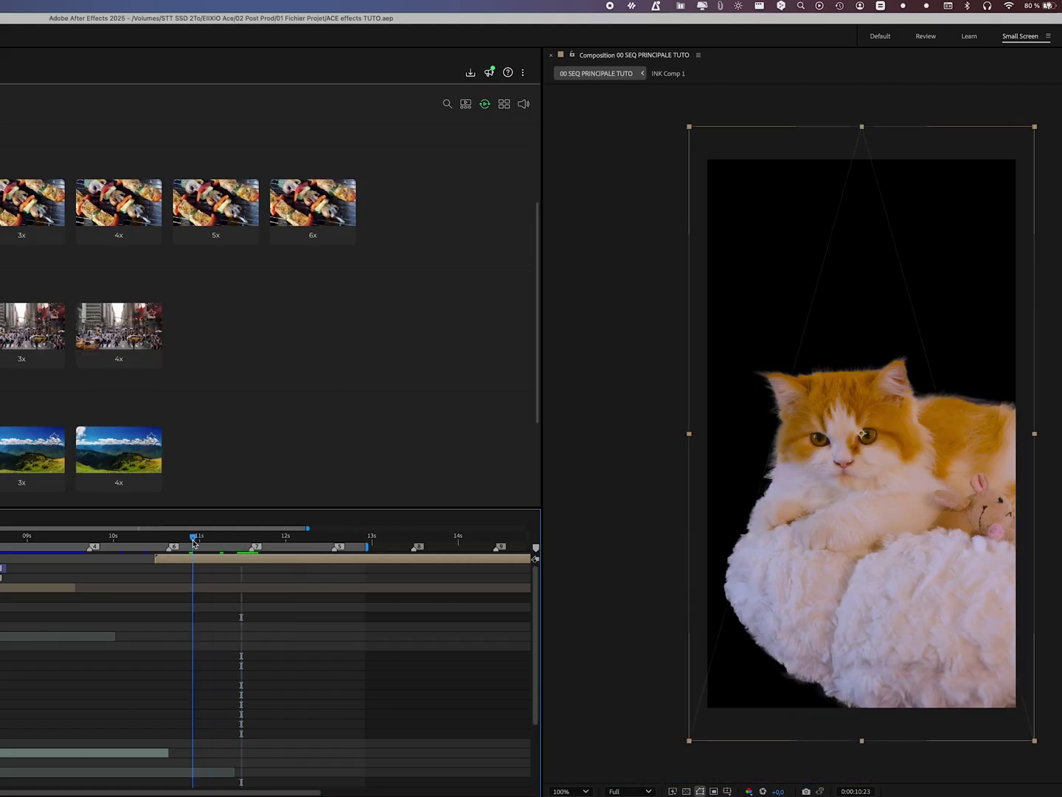
scroll(196, 554, "up", 4)
scroll(208, 563, "down", 3)
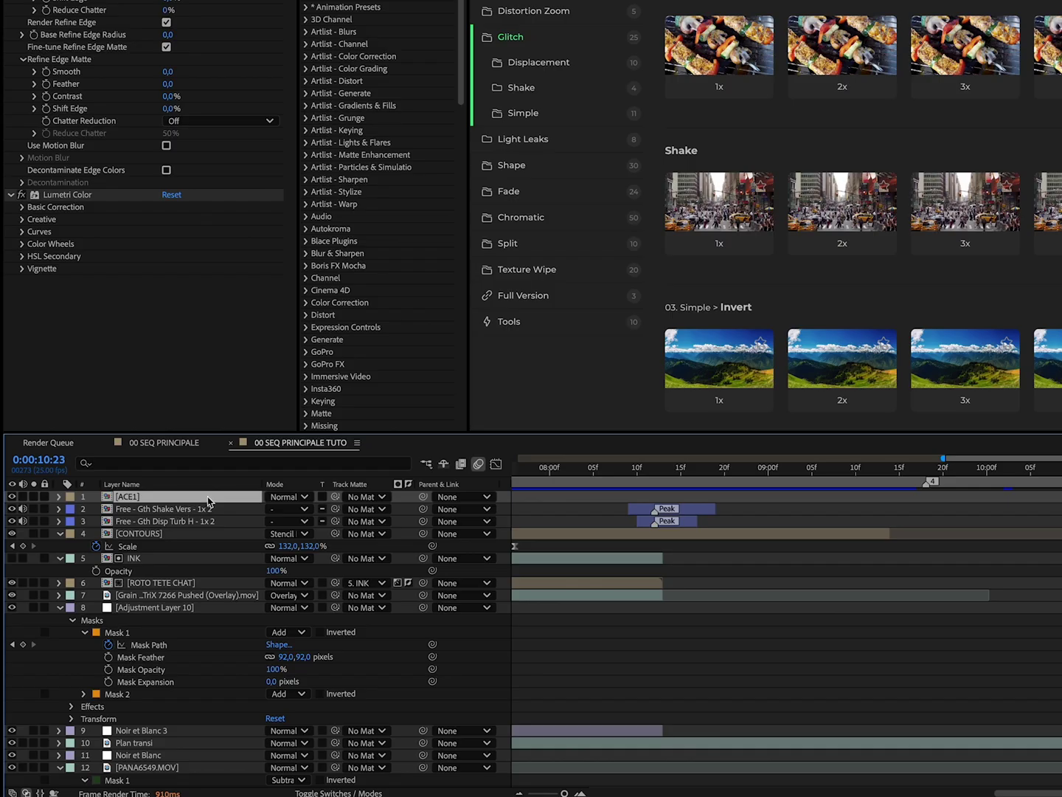
key("p")
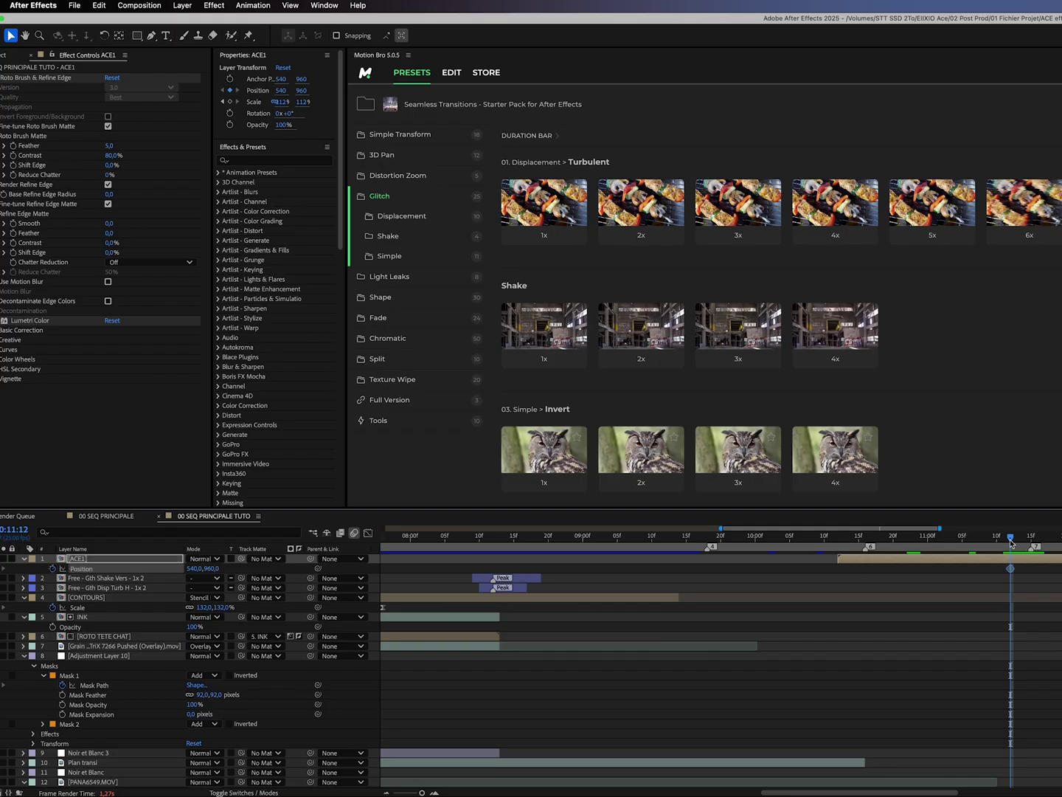
left_click_drag(1011, 540, 961, 539)
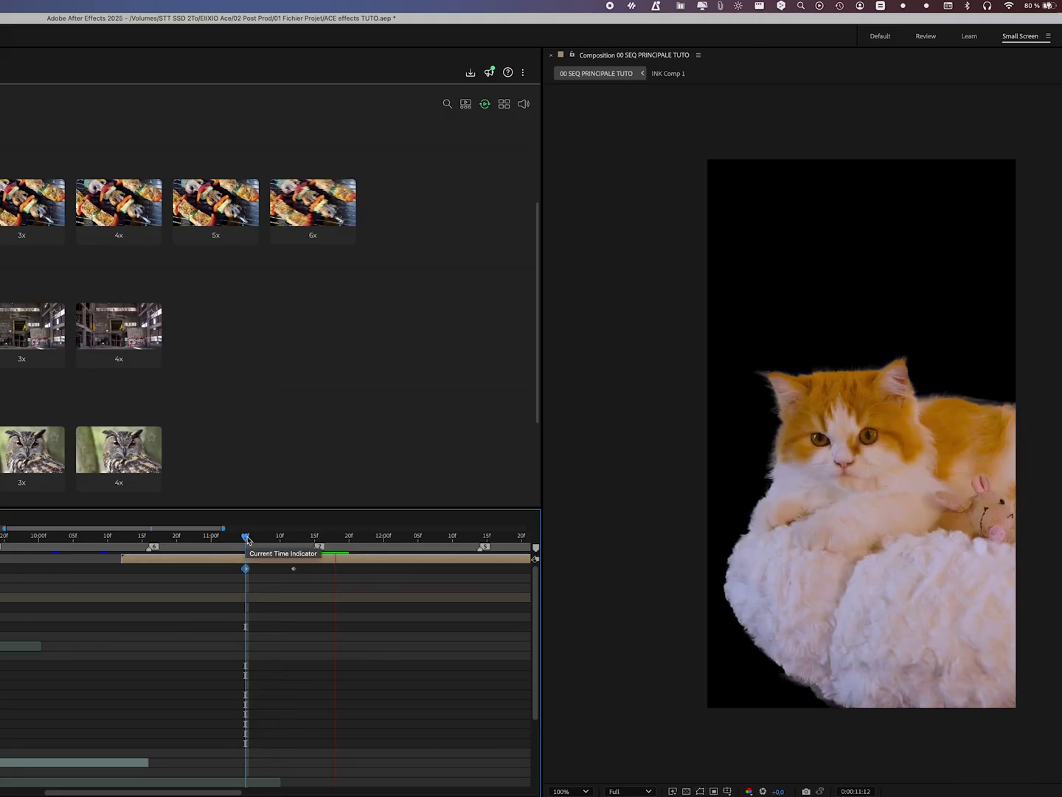
left_click_drag(961, 540, 1006, 543)
left_click_drag(292, 543, 296, 594)
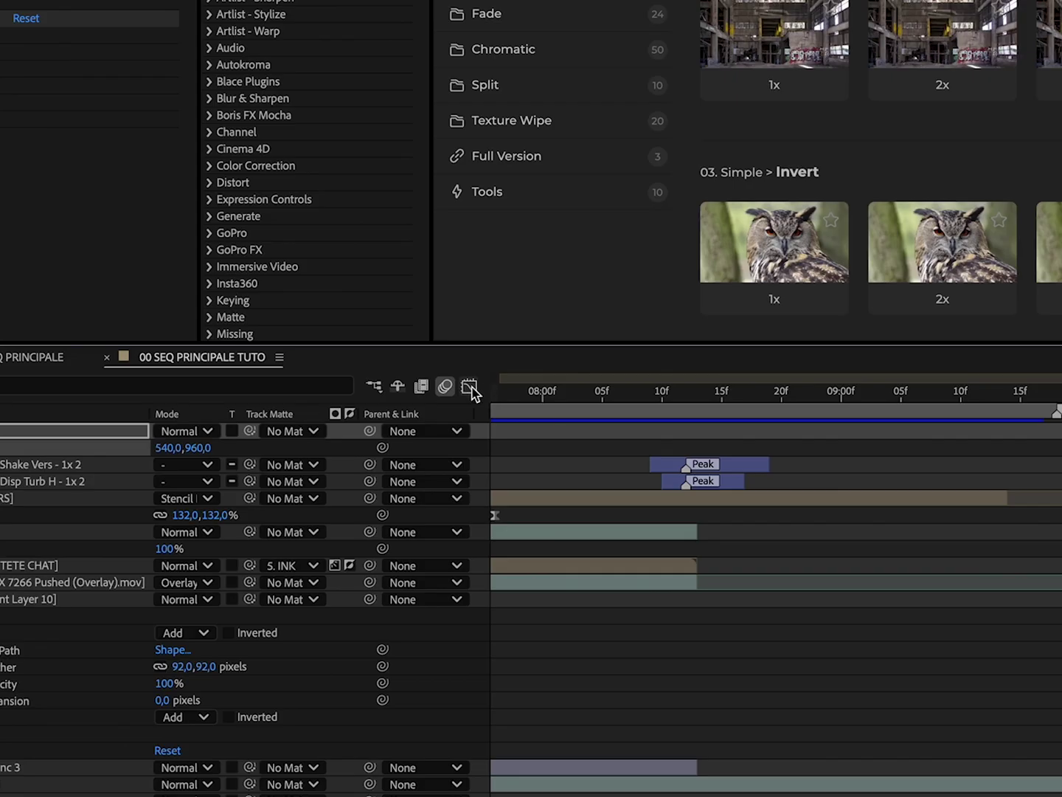
- In the Graph Editor, make Position start at full speed and ease into the final keyframe
left_click(470, 386)
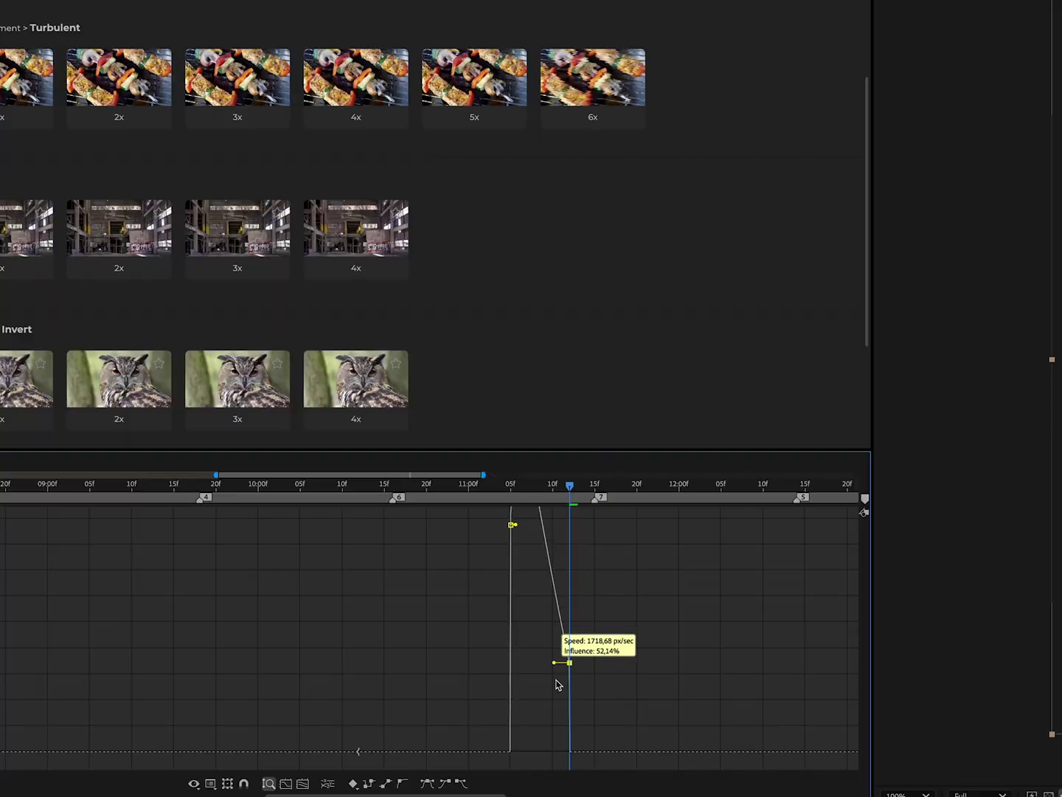
left_click_drag(557, 683, 566, 746)
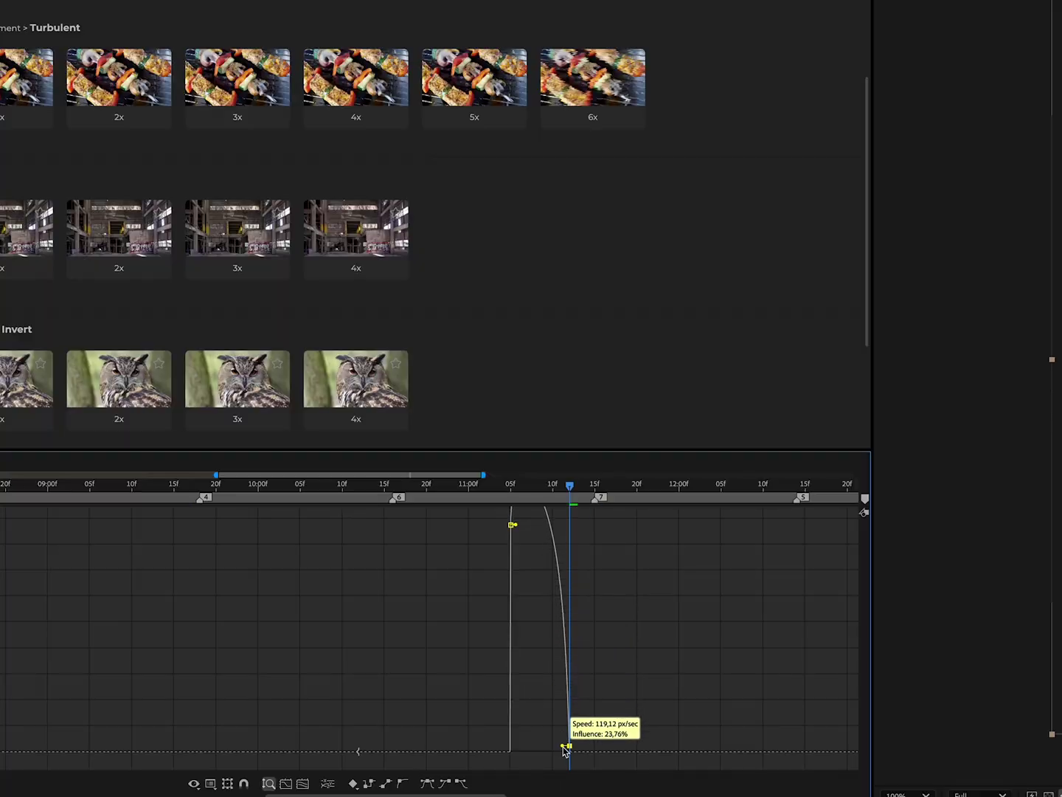
left_click_drag(515, 525, 534, 602)
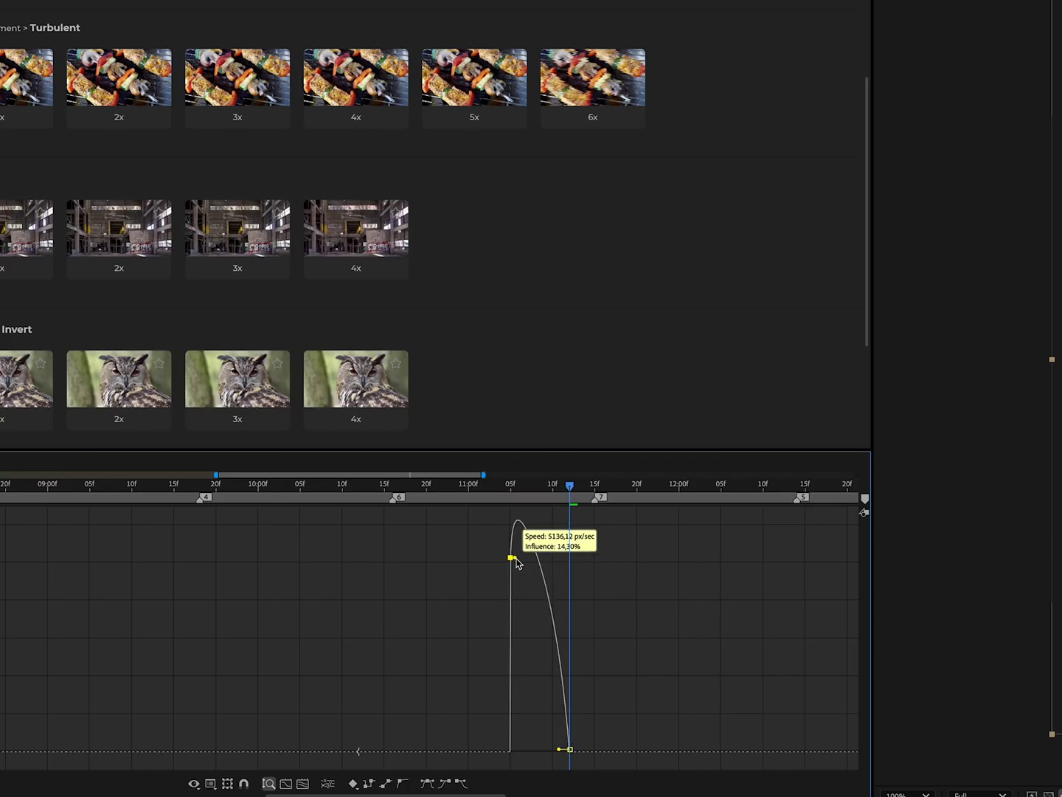
mouse_move(264, 635)
left_mouse_down()
mouse_move(515, 567)
mouse_move(515, 590)
left_mouse_up()
left_click_drag(510, 489, 554, 495)
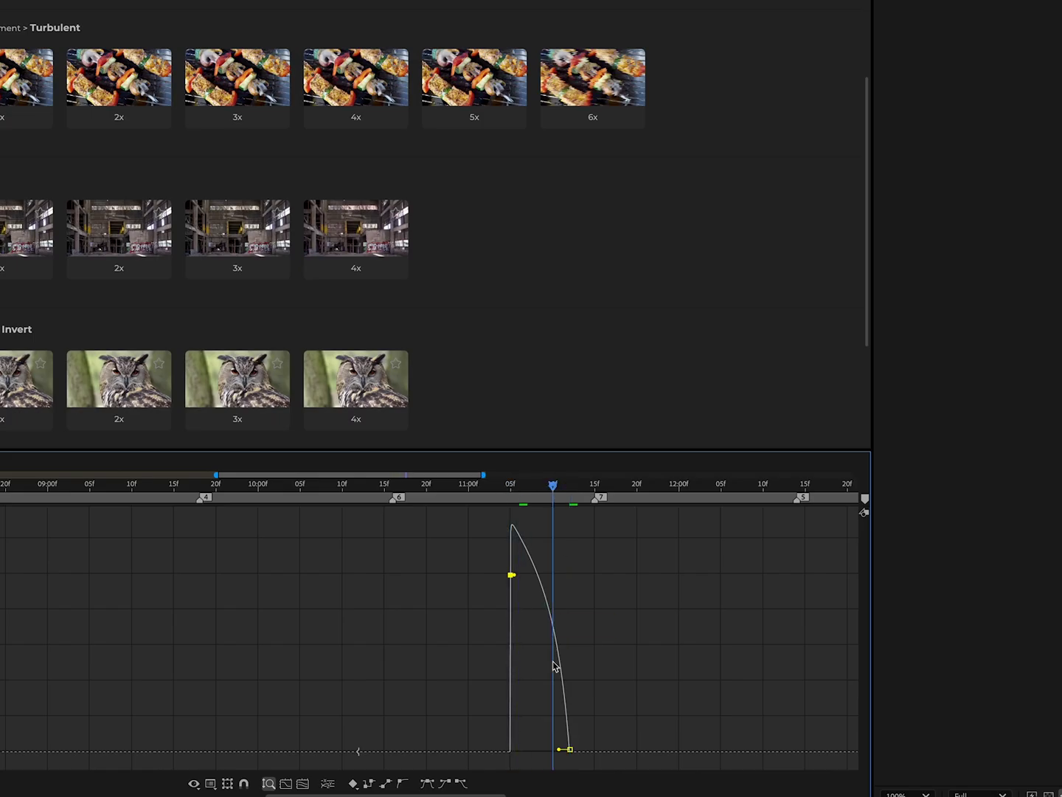
key("equal")
left_click_drag(565, 750, 554, 751)
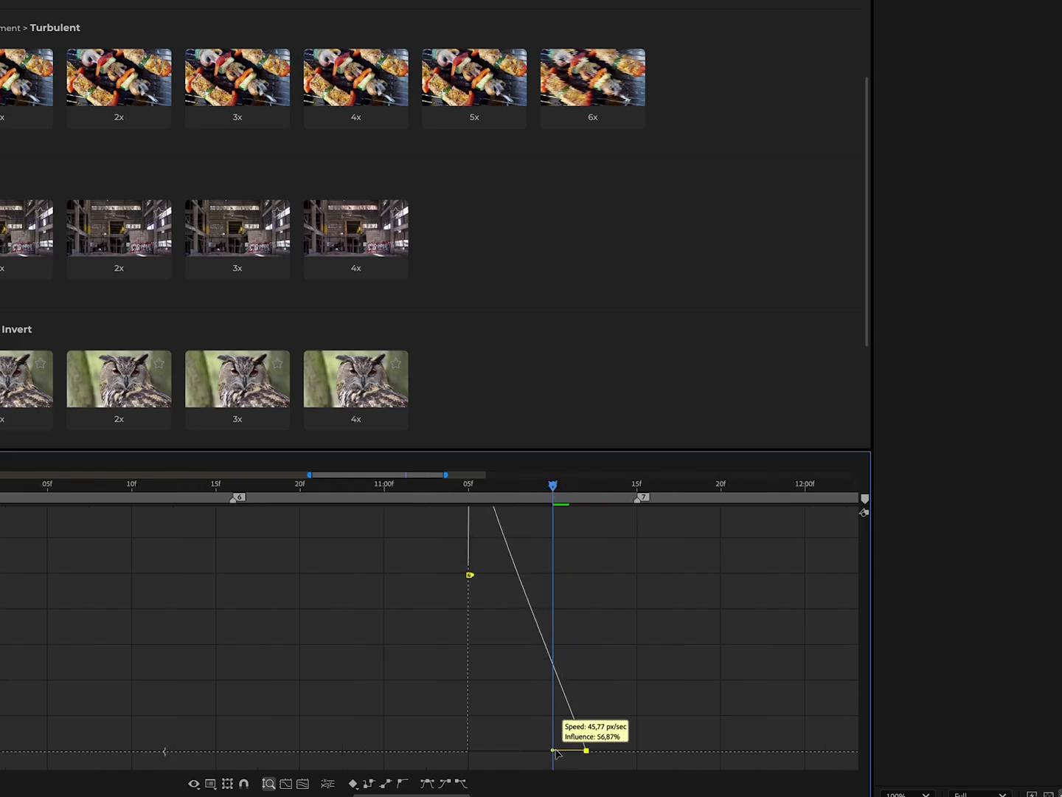
left_click(461, 488)
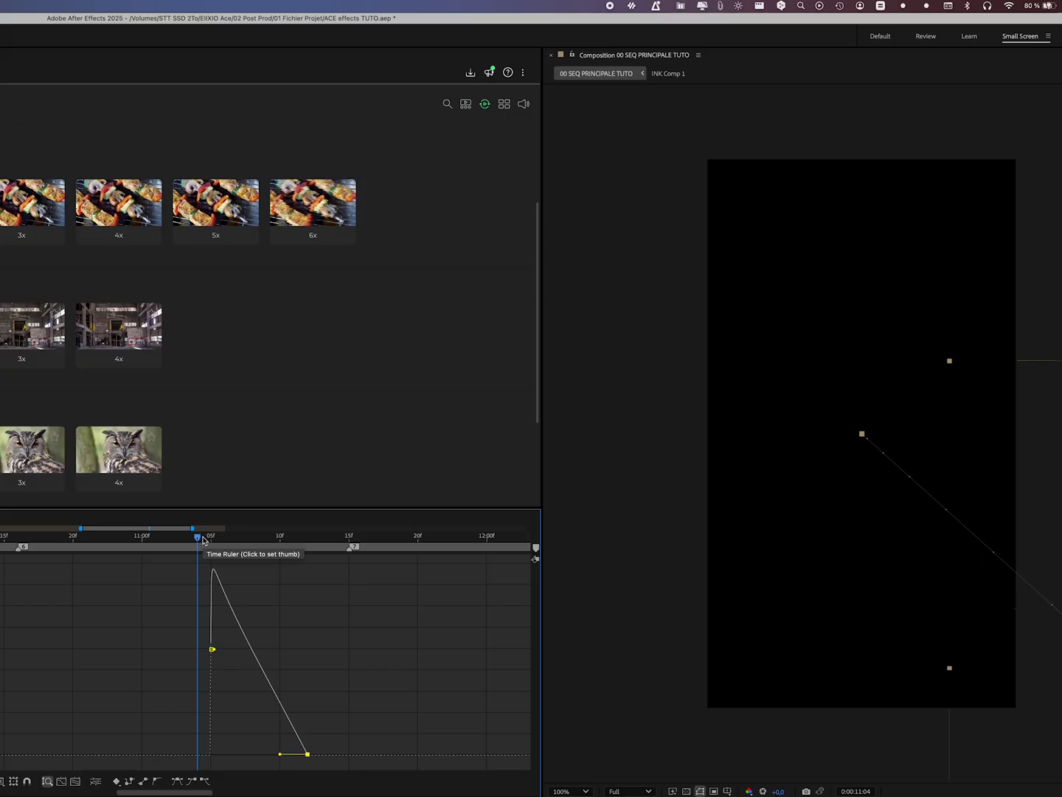
left_click_drag(202, 541, 267, 542)
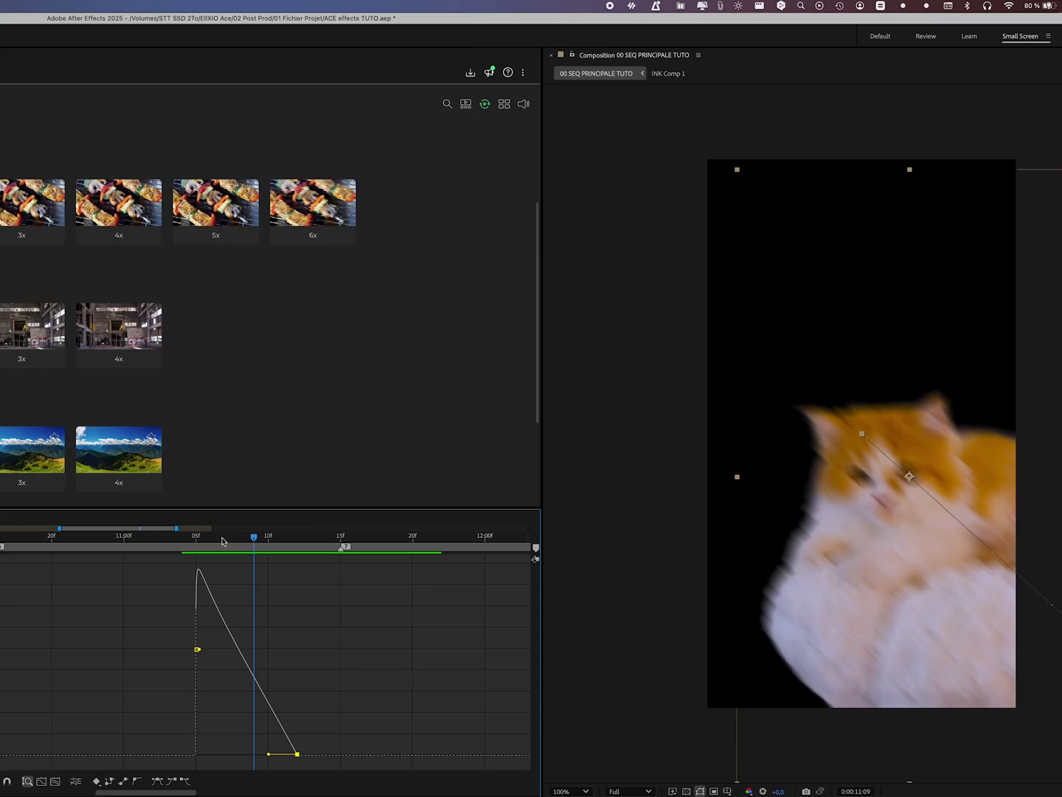
- Enable motion blur, check the blurred slide-in from 11:12 to 11:19, and save the project
left_click(296, 541)
left_click_drag(299, 542, 311, 541)
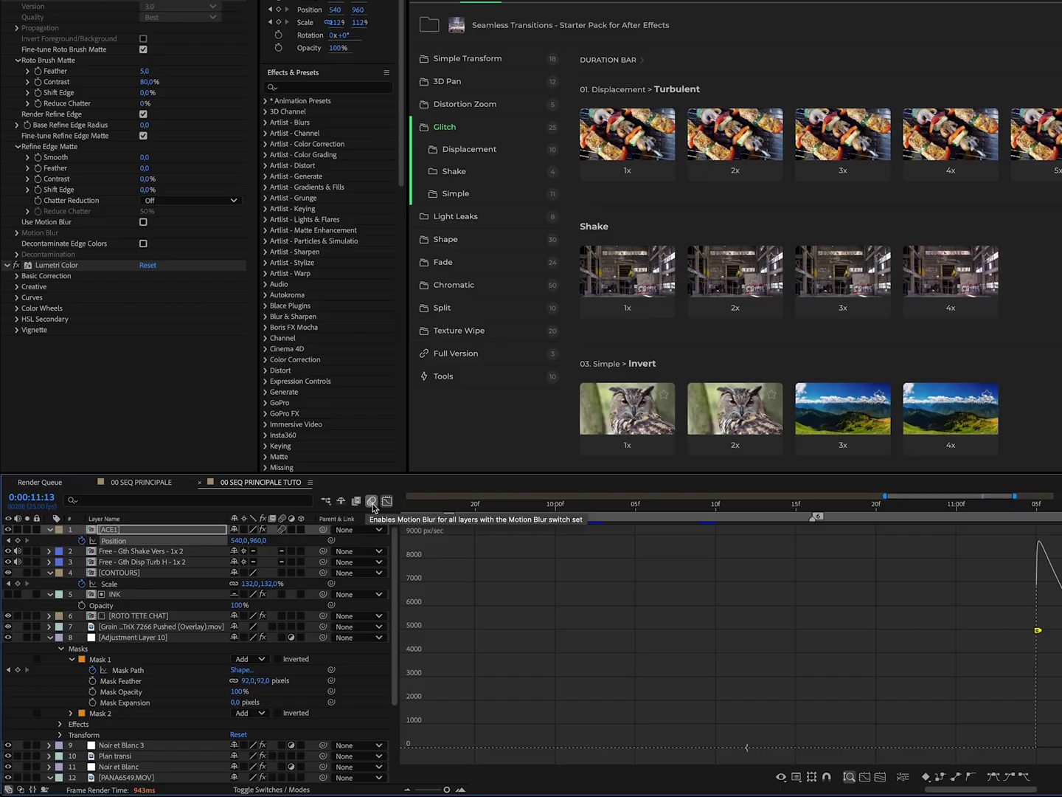
left_click(374, 502)
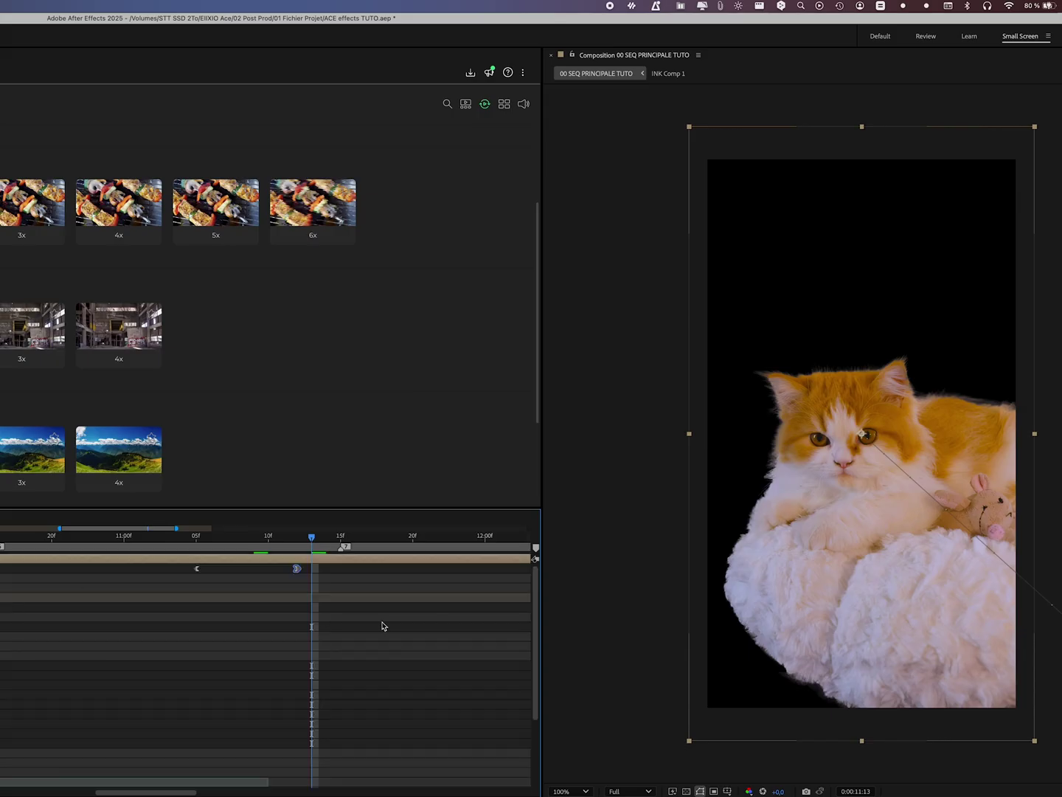
key("minus")
key("minus")
left_click(366, 542)
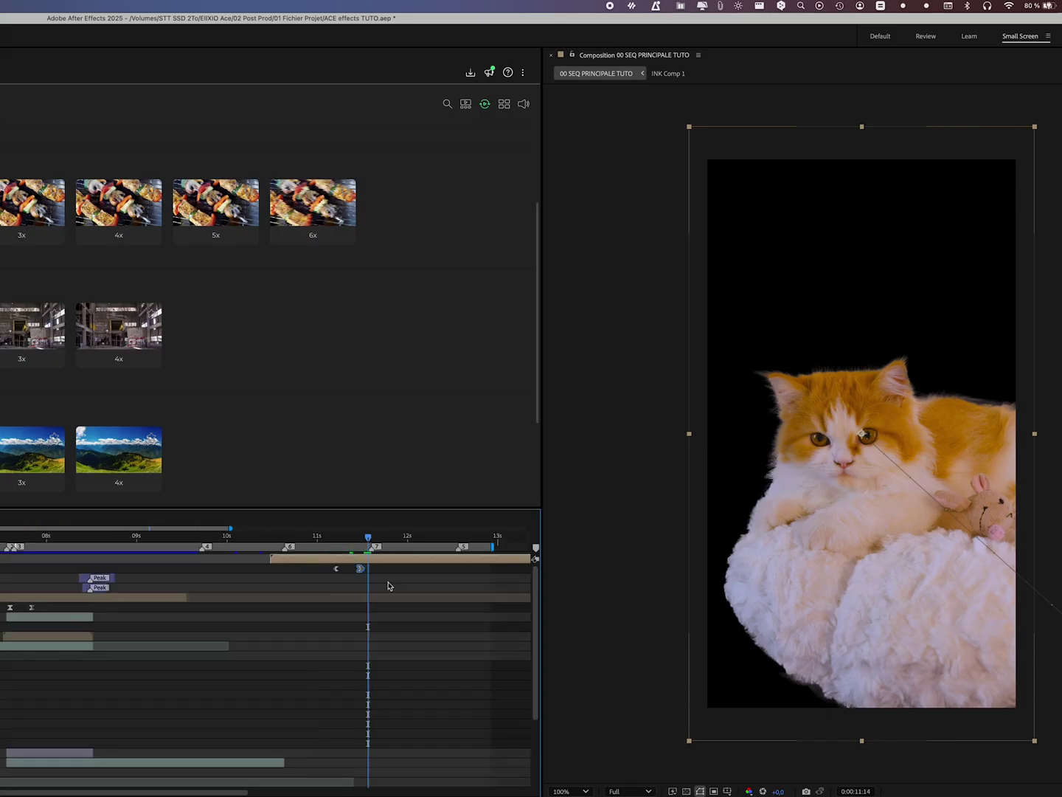
key("minus")
mouse_move(327, 540)
left_mouse_down()
mouse_move(355, 539)
mouse_move(327, 541)
left_mouse_up()
key("ctrl+s")
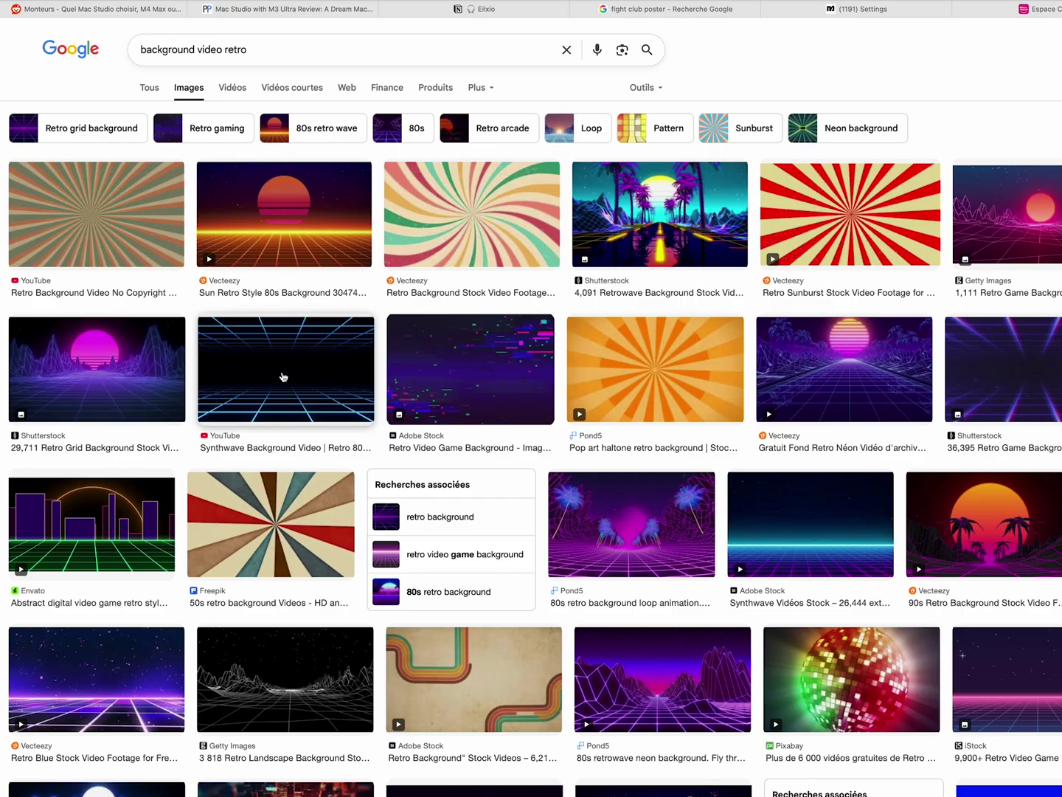
- Open the Synthwave and retrowave city road background results, then return to After Effects
left_click(284, 377)
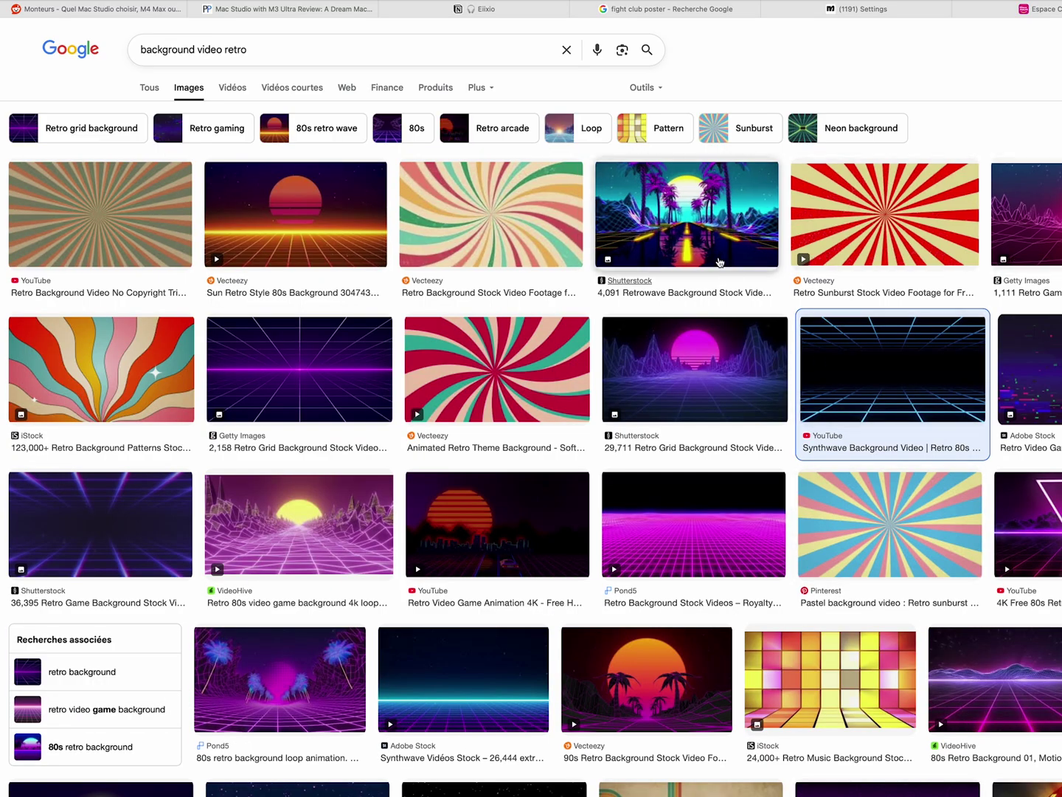
left_click(687, 214)
mouse_move(878, 791)
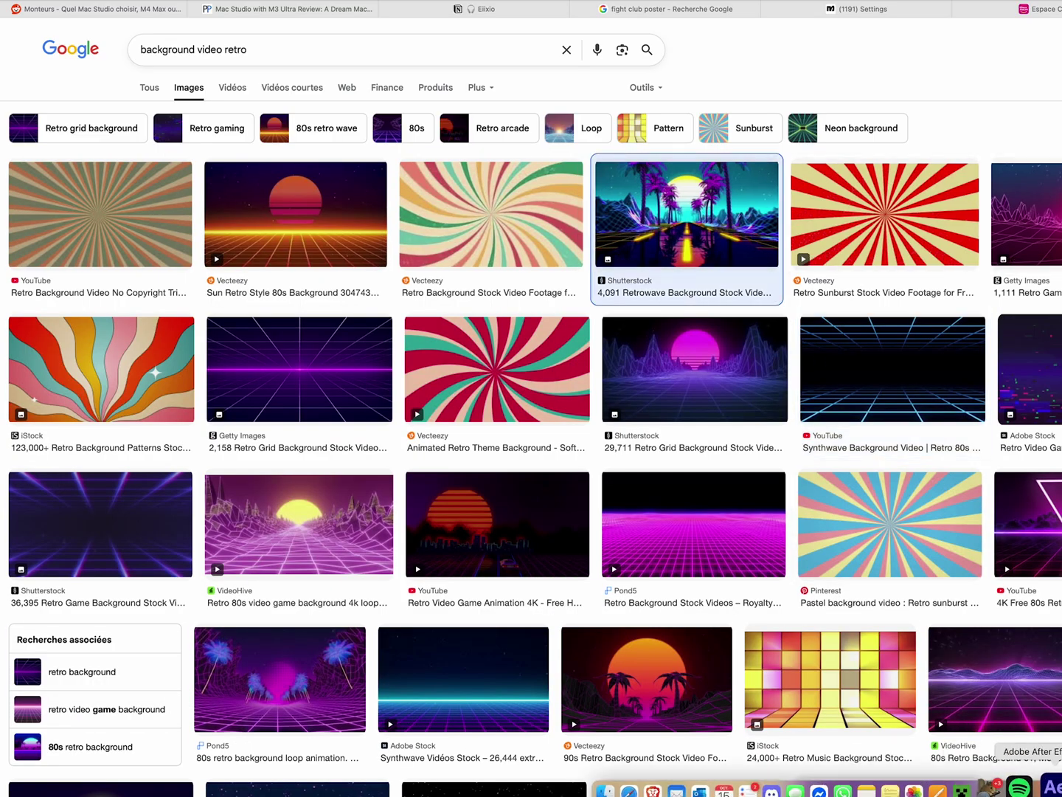
left_click(1056, 790)
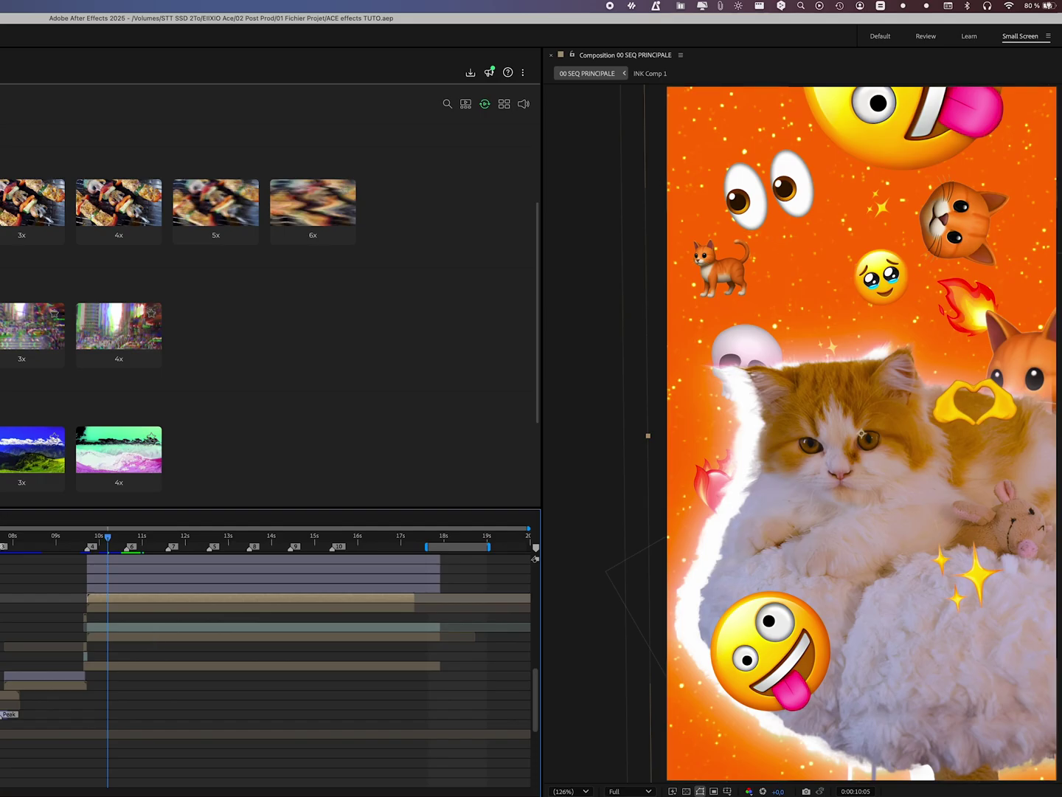
- Open the 99 FOND precomp, scrub its background animation, then deselect Adjustment Layer 10
left_click(156, 626)
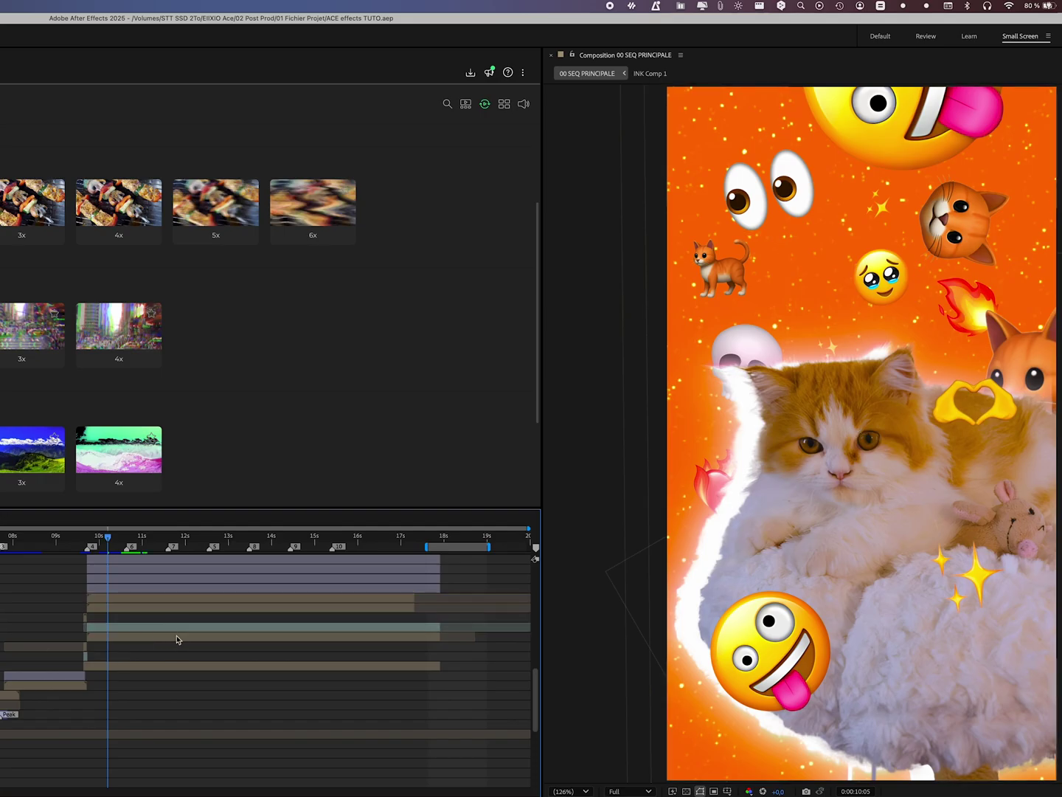
double_click(176, 637)
left_click_drag(77, 536, 139, 537)
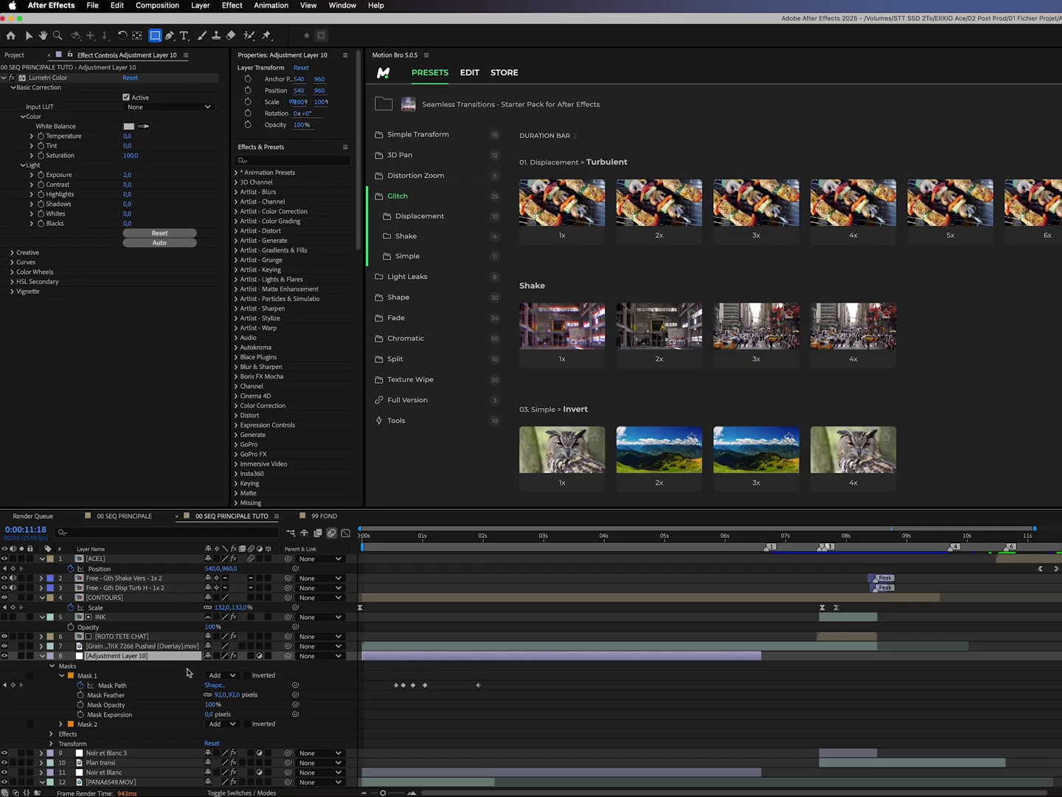
left_click(356, 661)
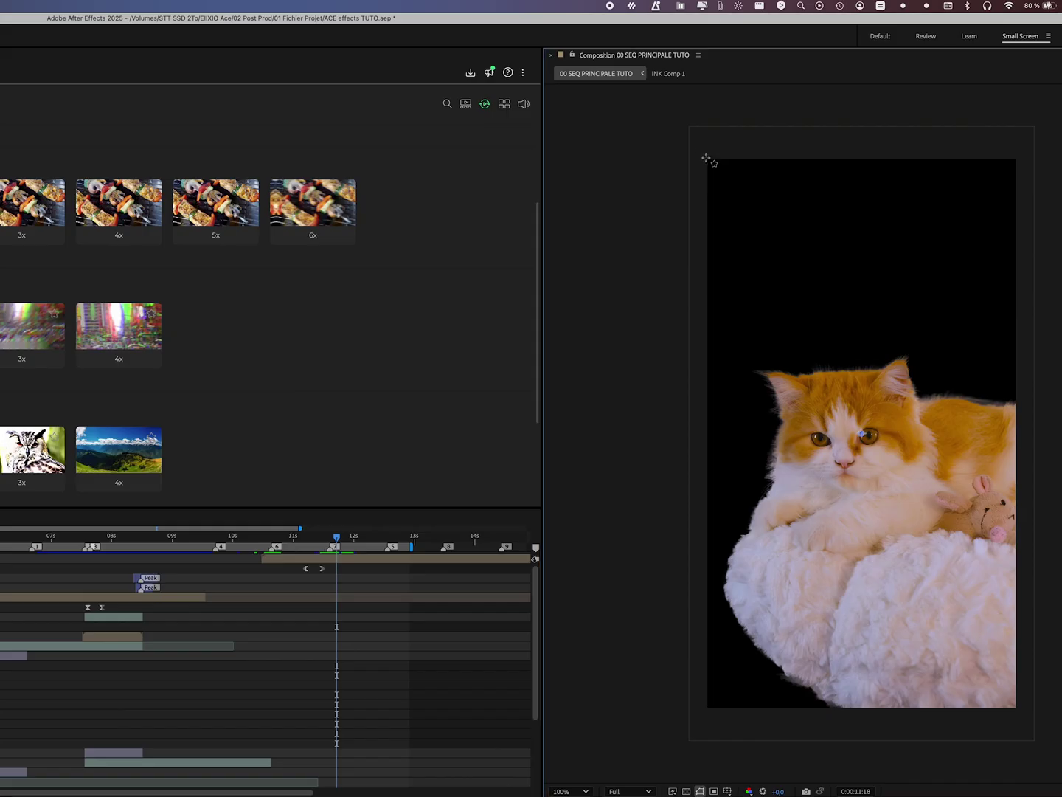
- Draw a rectangle covering the whole frame and name the layer FOND
left_click_drag(701, 150, 931, 537)
left_click_drag(952, 596, 1028, 720)
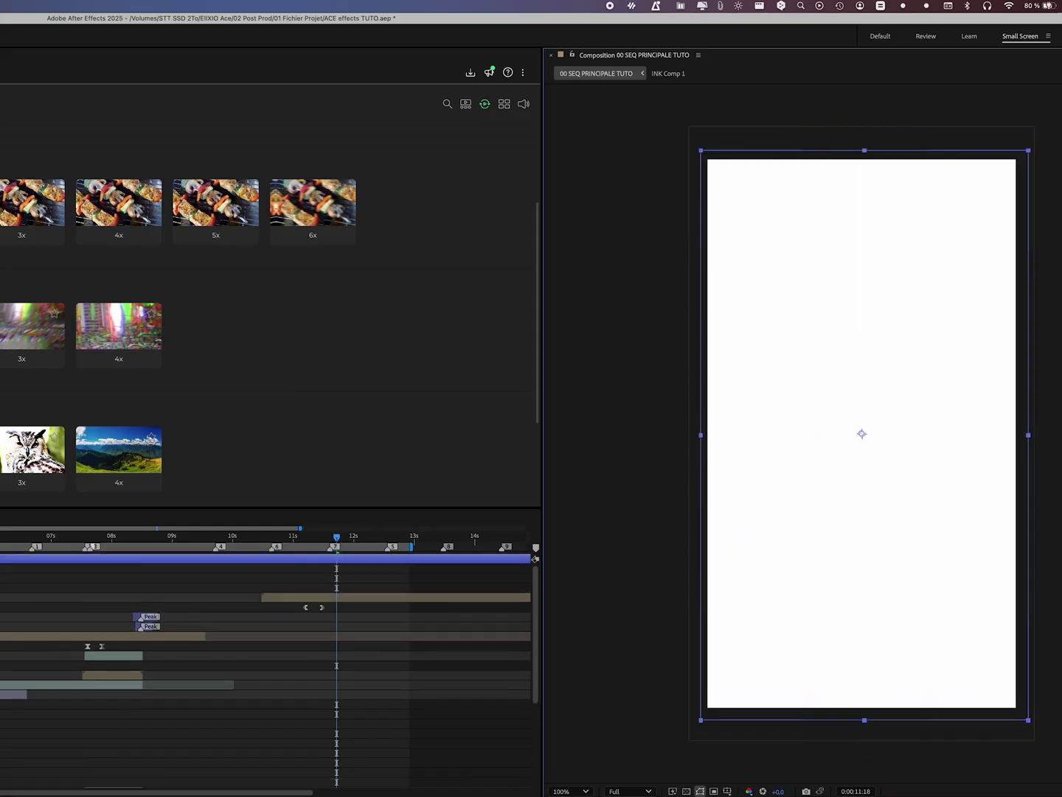
left_click(367, 609)
type("D")
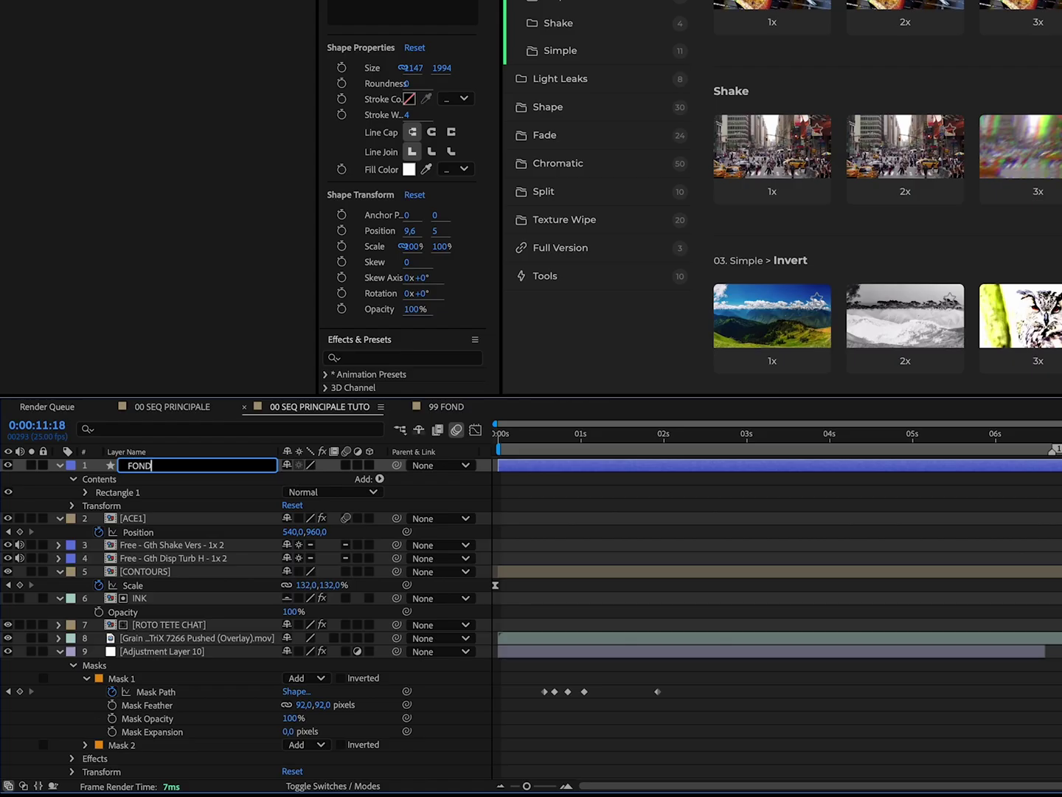
key("Return")
- Set the rectangle's Fill 1 Color to red FF0000 and set a colour keyframe
left_click(87, 492)
left_click(100, 533)
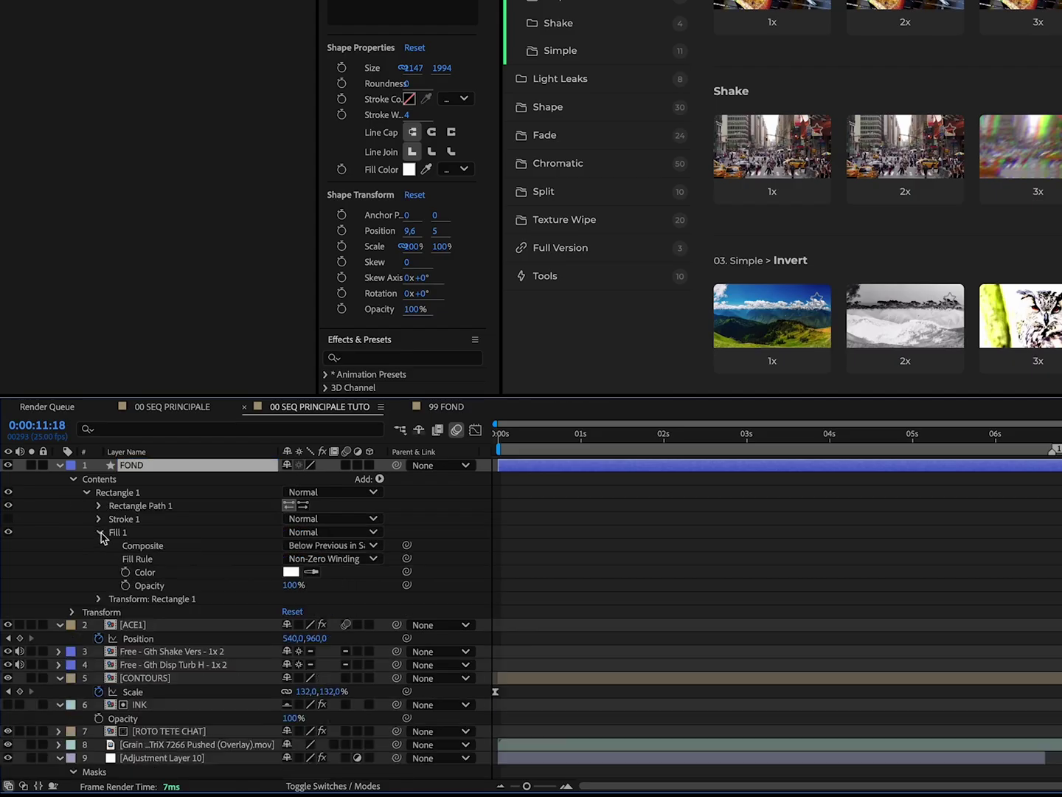
left_click(291, 571)
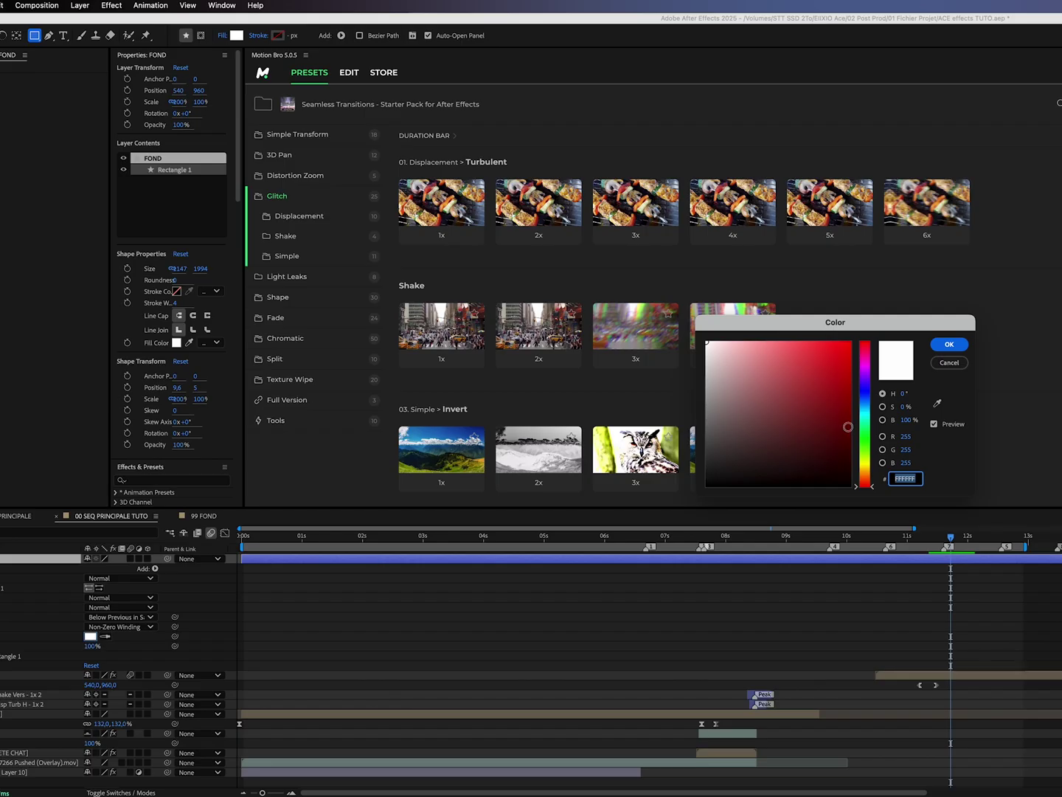
left_click_drag(870, 472, 864, 341)
left_click_drag(809, 376, 925, 349)
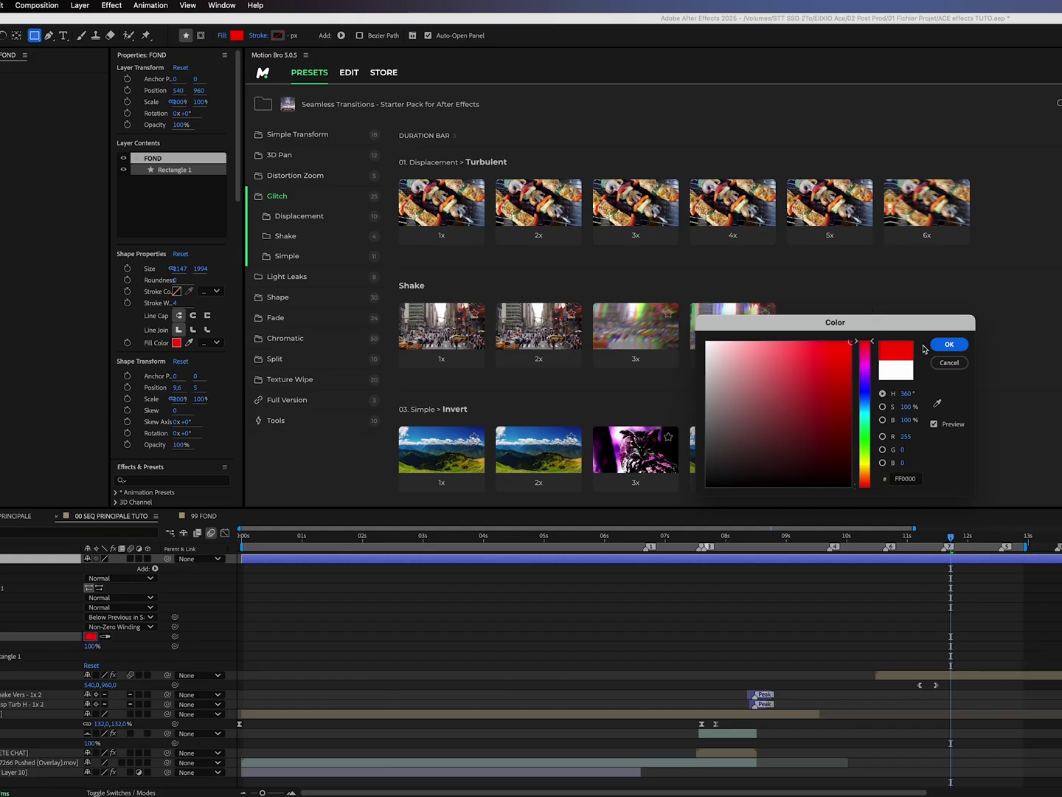
left_click(948, 344)
left_click(0, 636)
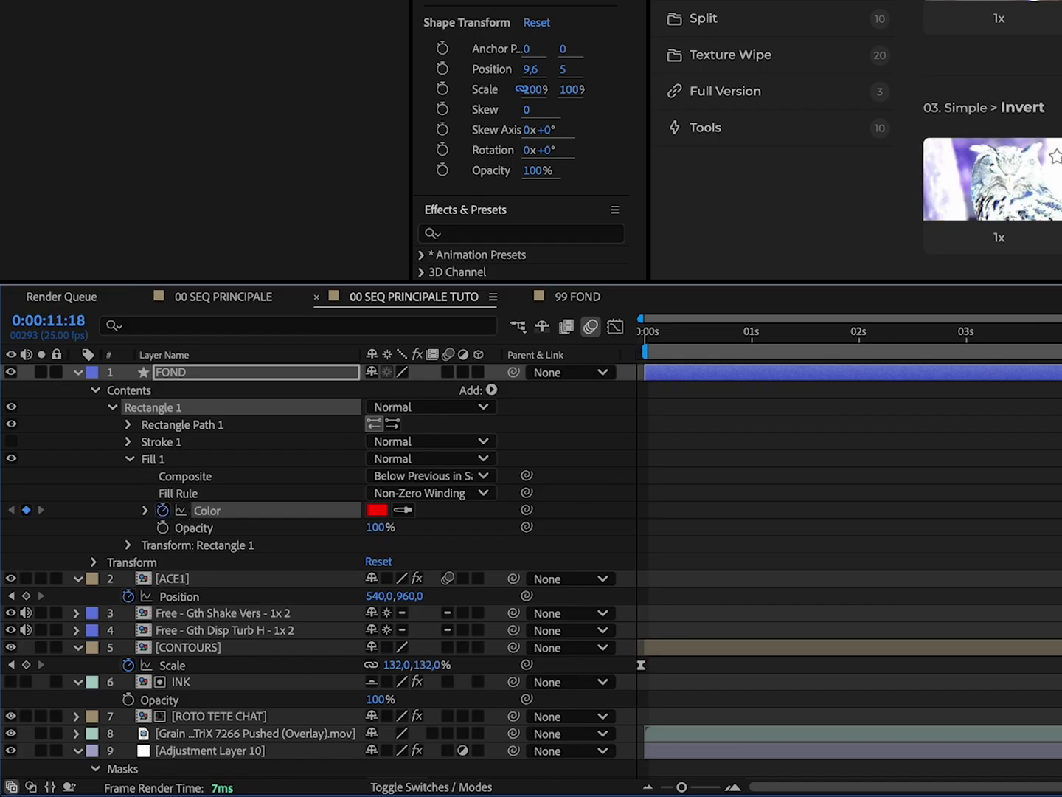
- About half a second later, key the fill to purple 5C00FF and preview the blend
left_click_drag(962, 542, 997, 539)
left_click(90, 635)
left_click(865, 380)
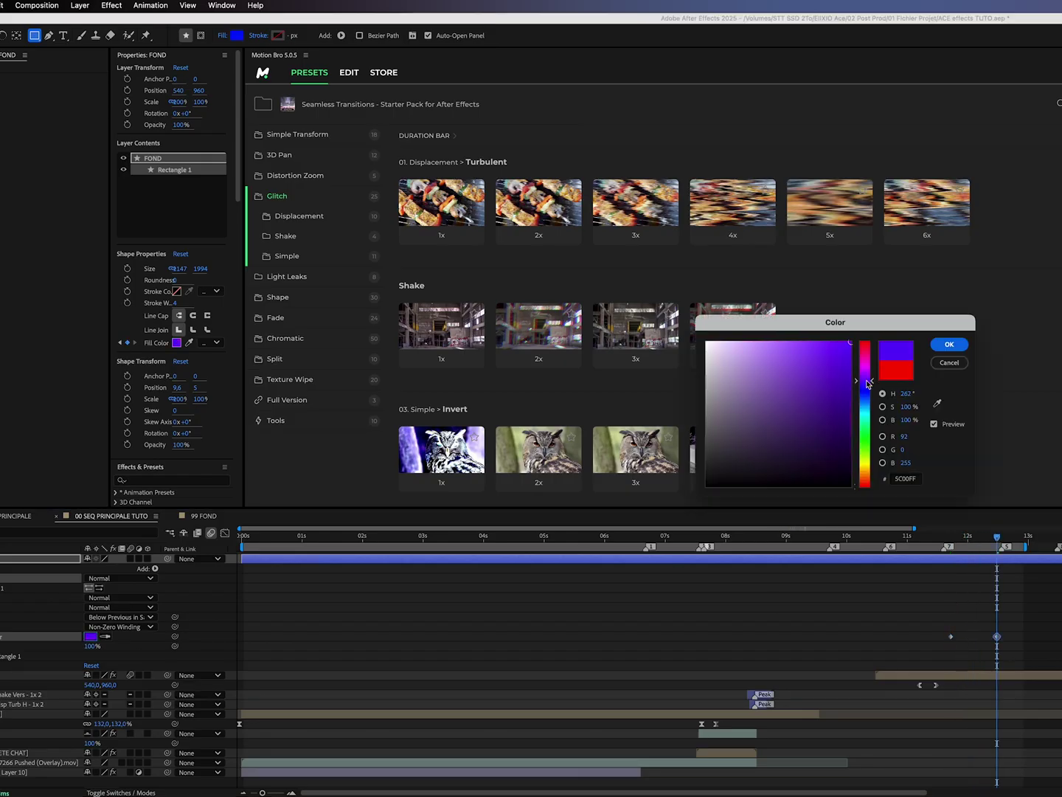
left_click(949, 344)
left_click(973, 537)
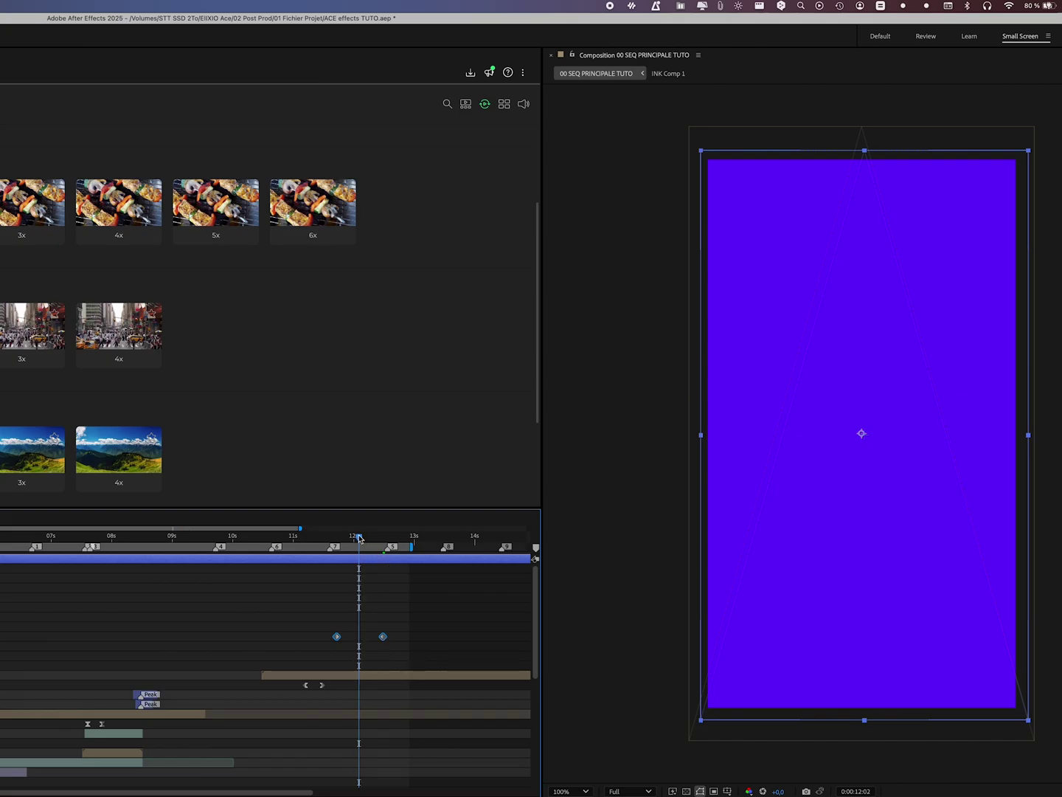
left_click_drag(360, 538, 351, 536)
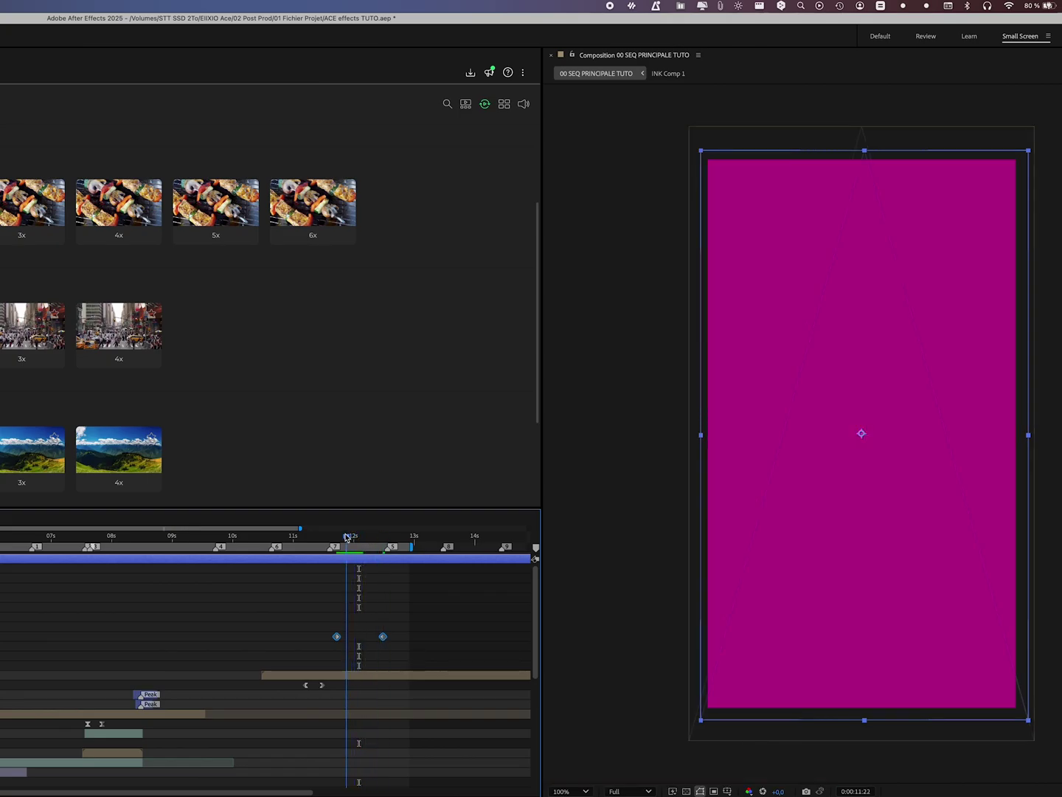
- Open the 99 FOND background composition, zoom the preview to 200%, and stop playback
double_click(822, 274)
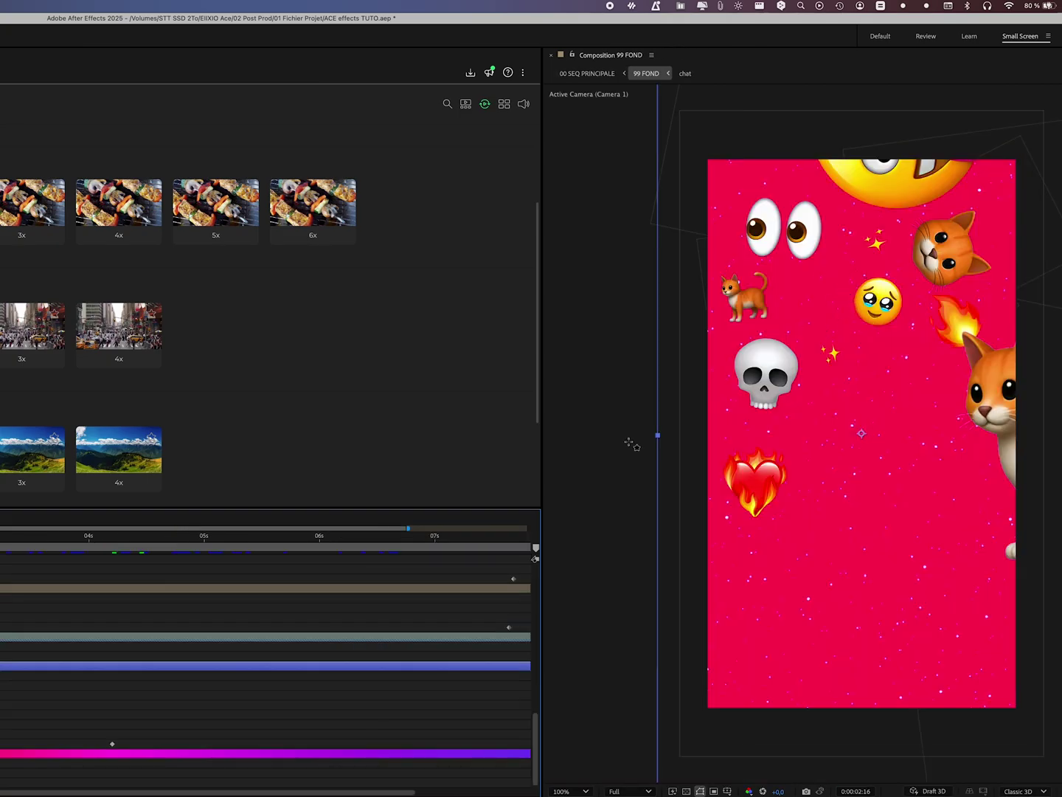
key("period")
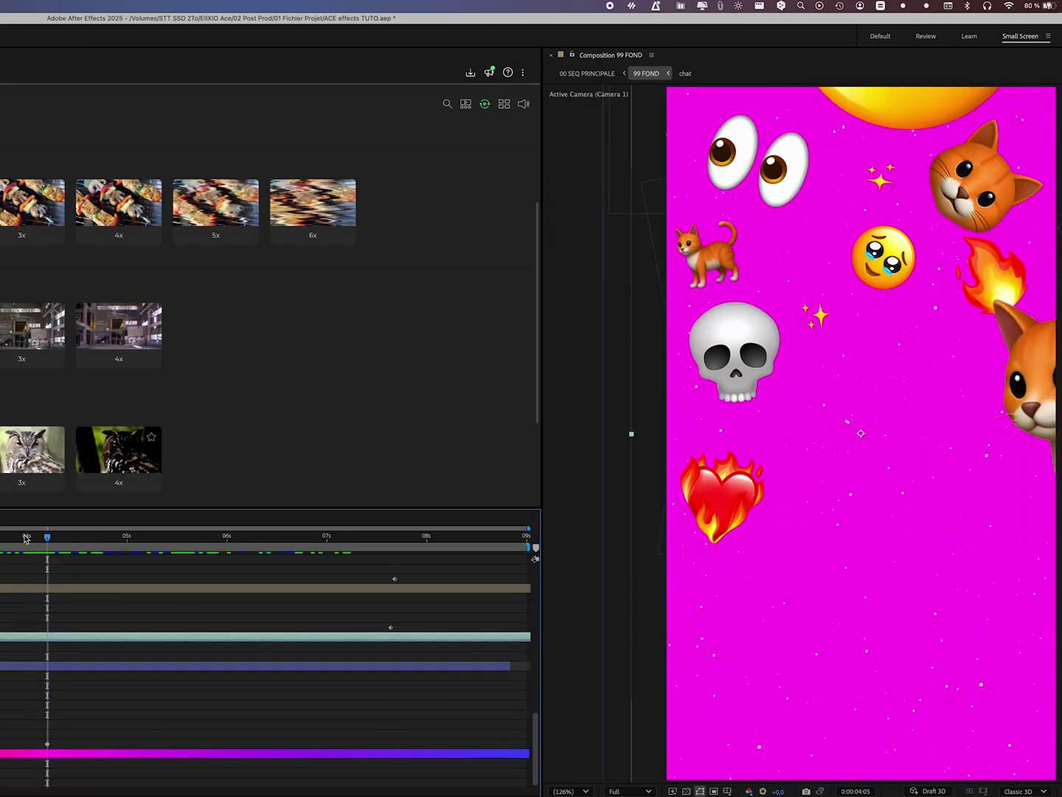
key("space")
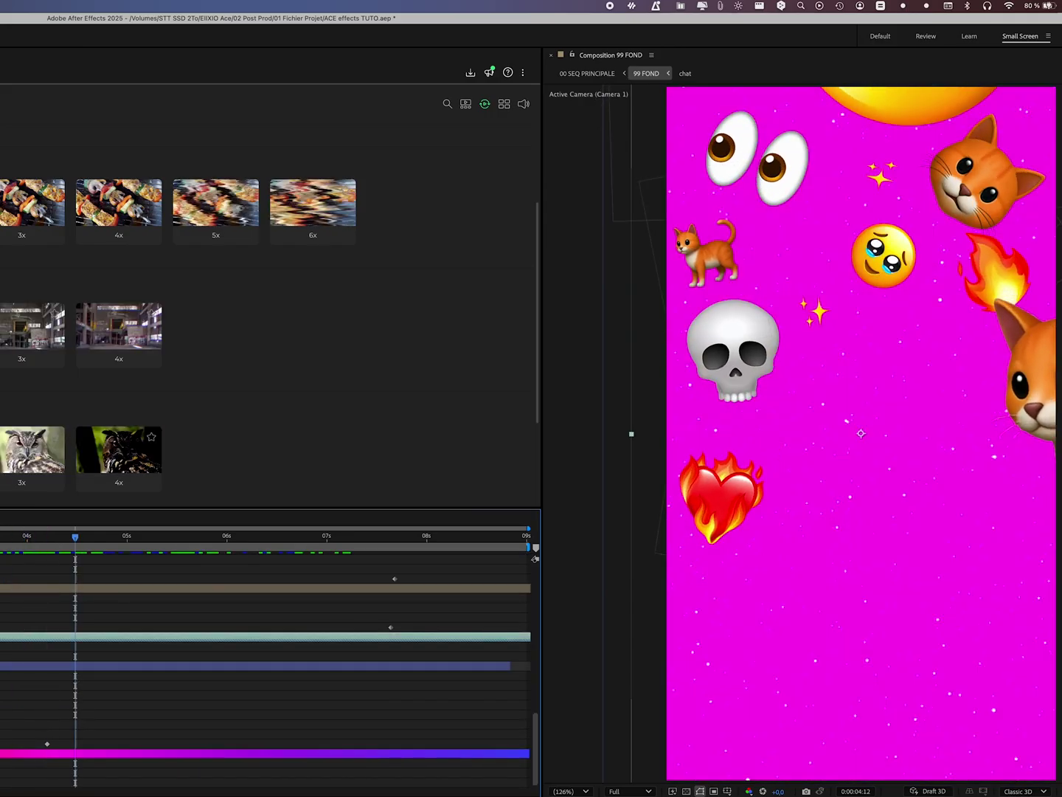
- Scrub the Layer 4.mp4 star footage in its own panel, then the emoji background near 7 seconds
key("shift+Escape")
double_click(289, 559)
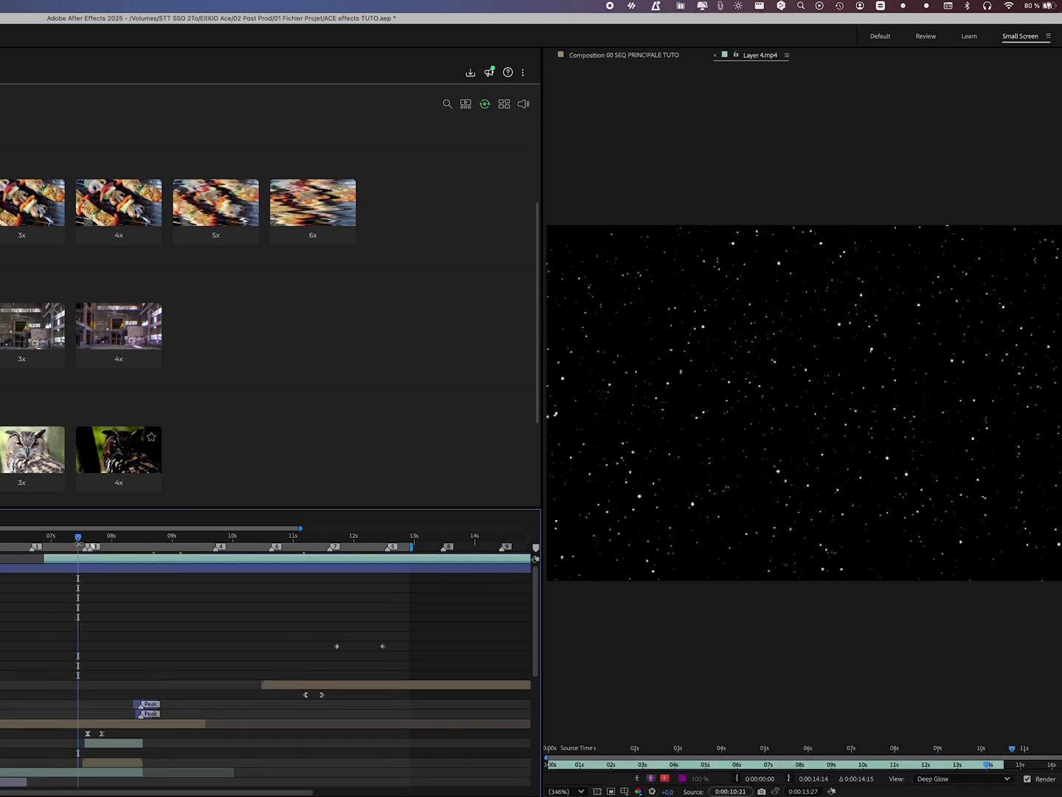
key("Return")
left_click_drag(939, 769, 876, 770)
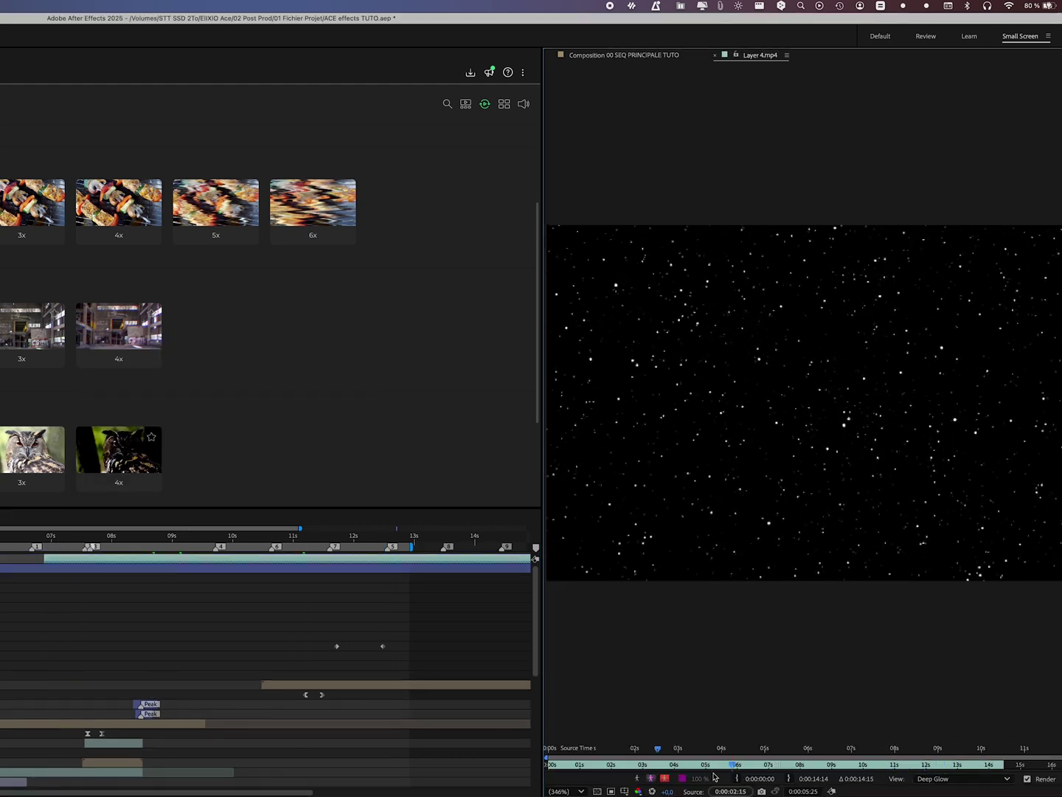
left_click_drag(745, 772, 806, 768)
left_click_drag(874, 758, 971, 763)
left_click_drag(890, 763, 756, 765)
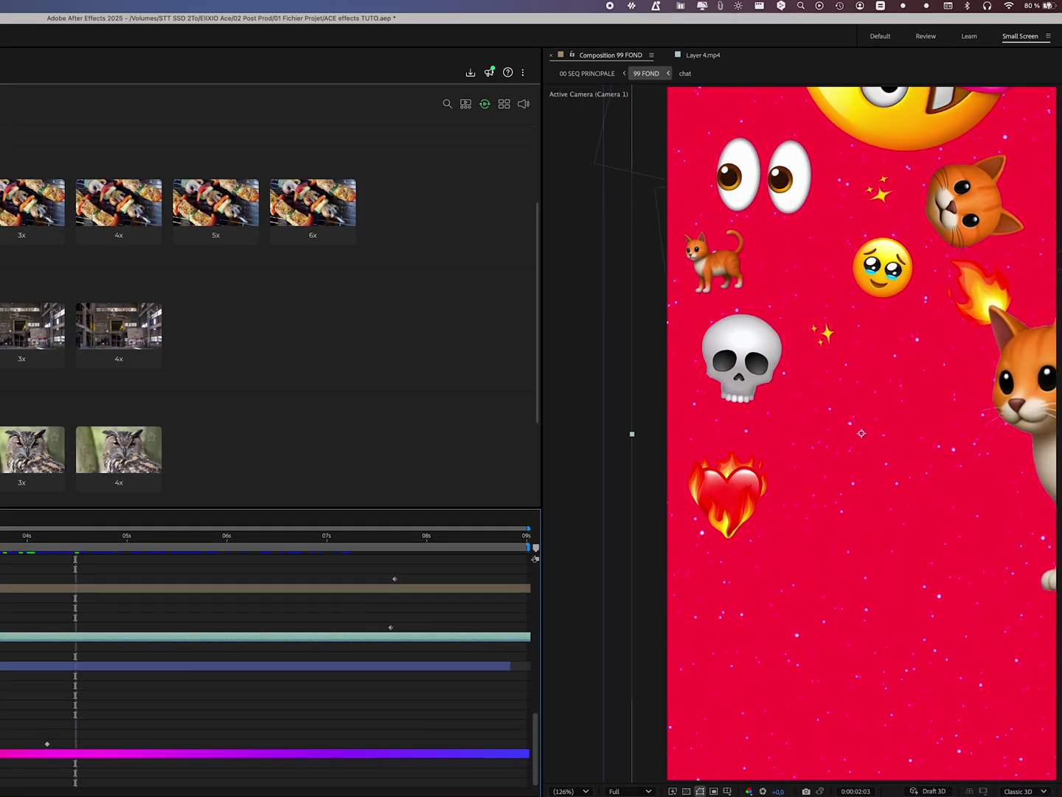
mouse_move(99, 536)
left_mouse_down()
mouse_move(311, 535)
mouse_move(137, 536)
left_mouse_up()
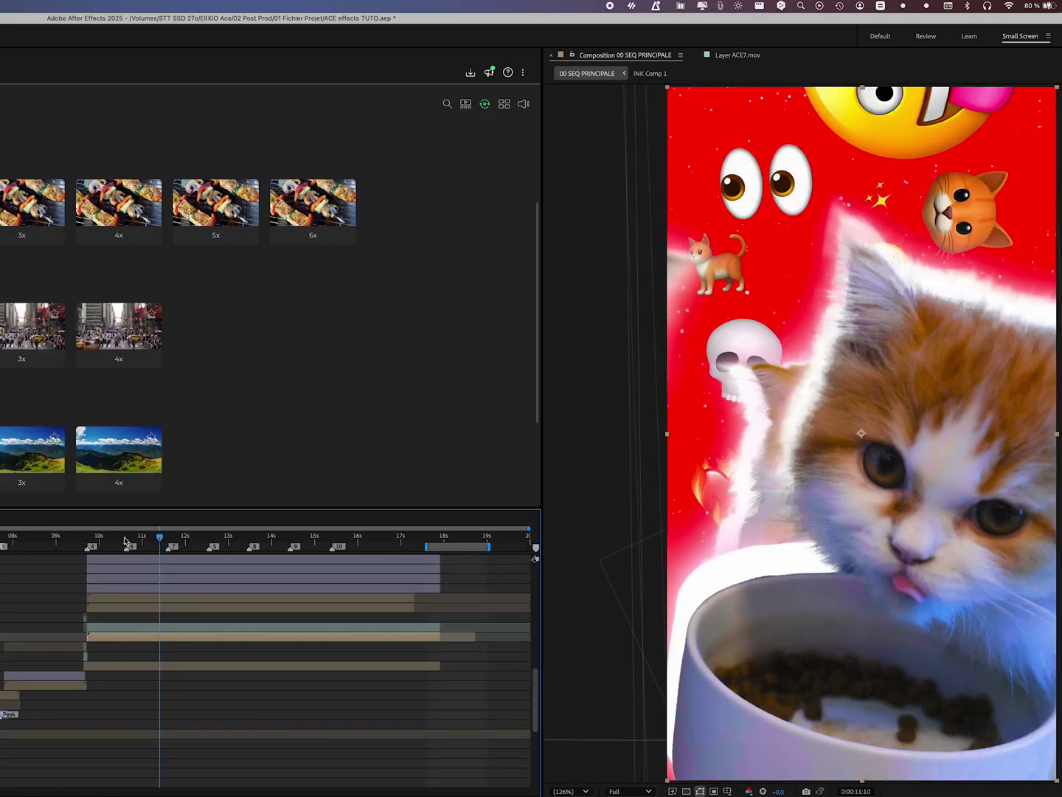
- Review the kitten and fluffy-cat frames between roughly 10 and 12 seconds in the sequence
left_click_drag(126, 537, 112, 537)
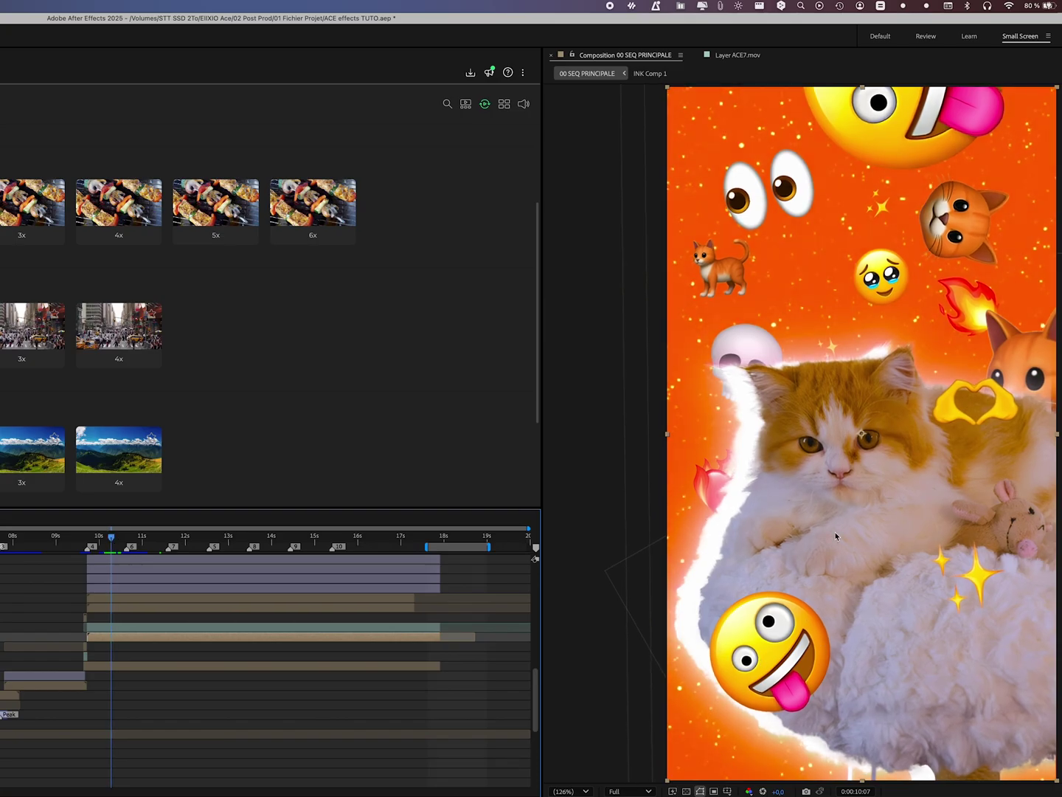
left_click_drag(112, 538, 134, 537)
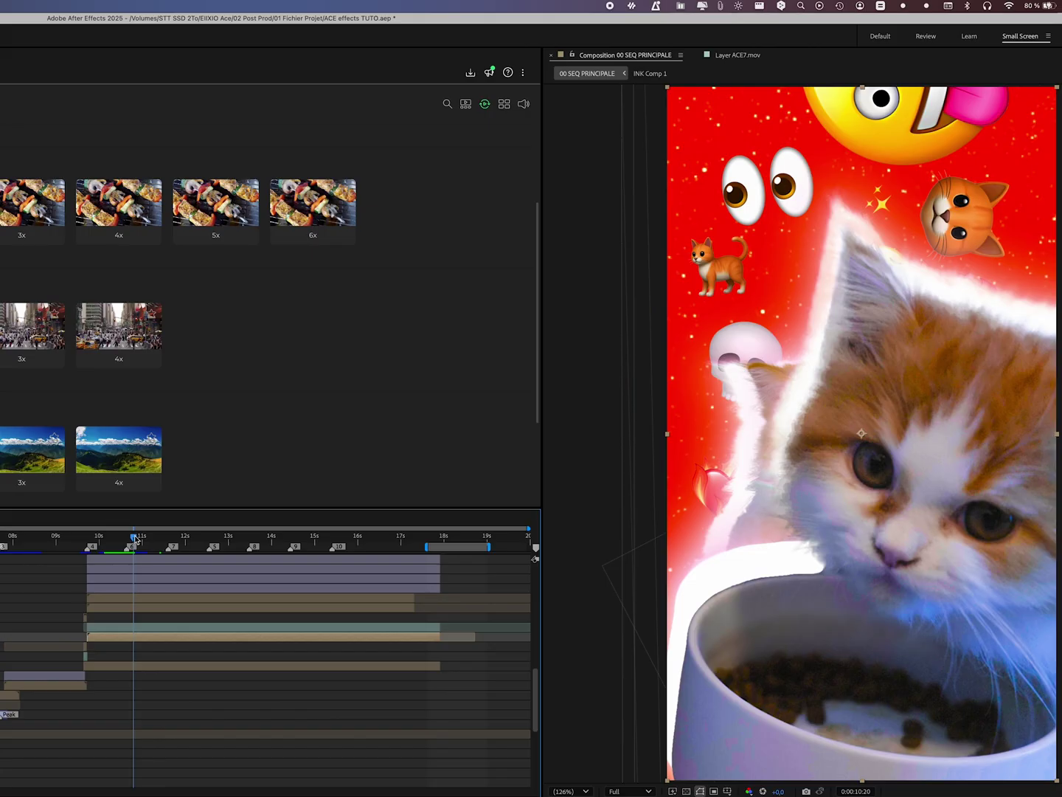
left_click(174, 544)
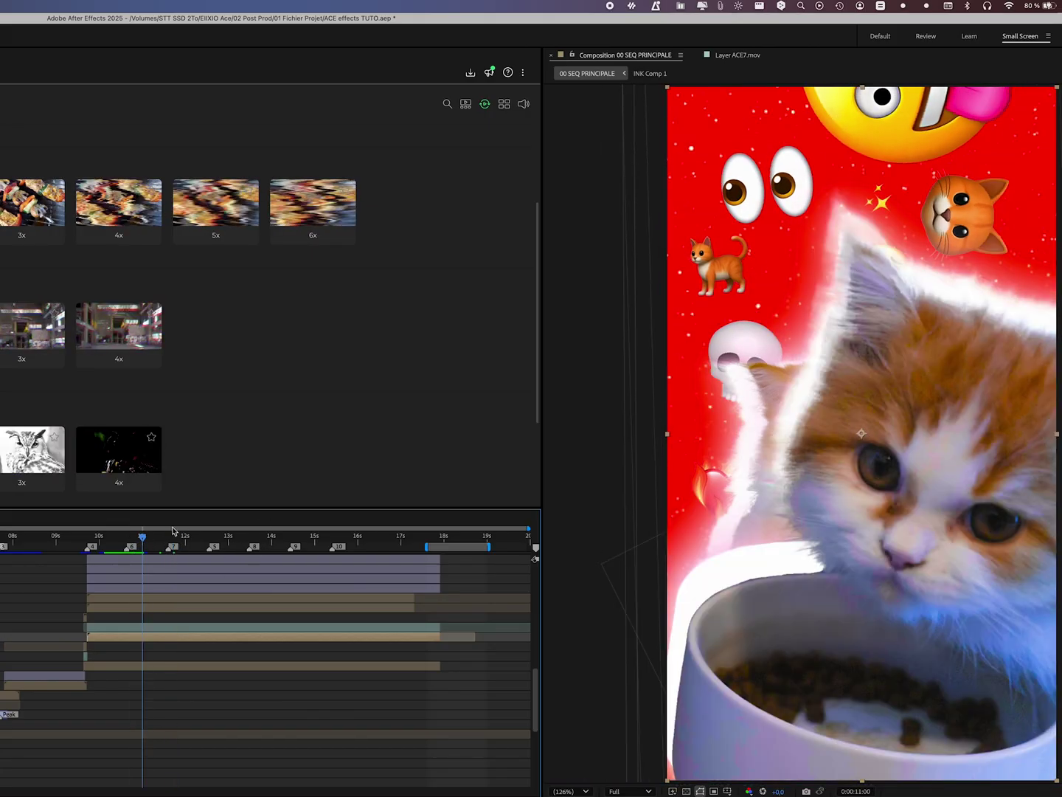
left_click_drag(187, 544, 115, 537)
left_click(135, 536)
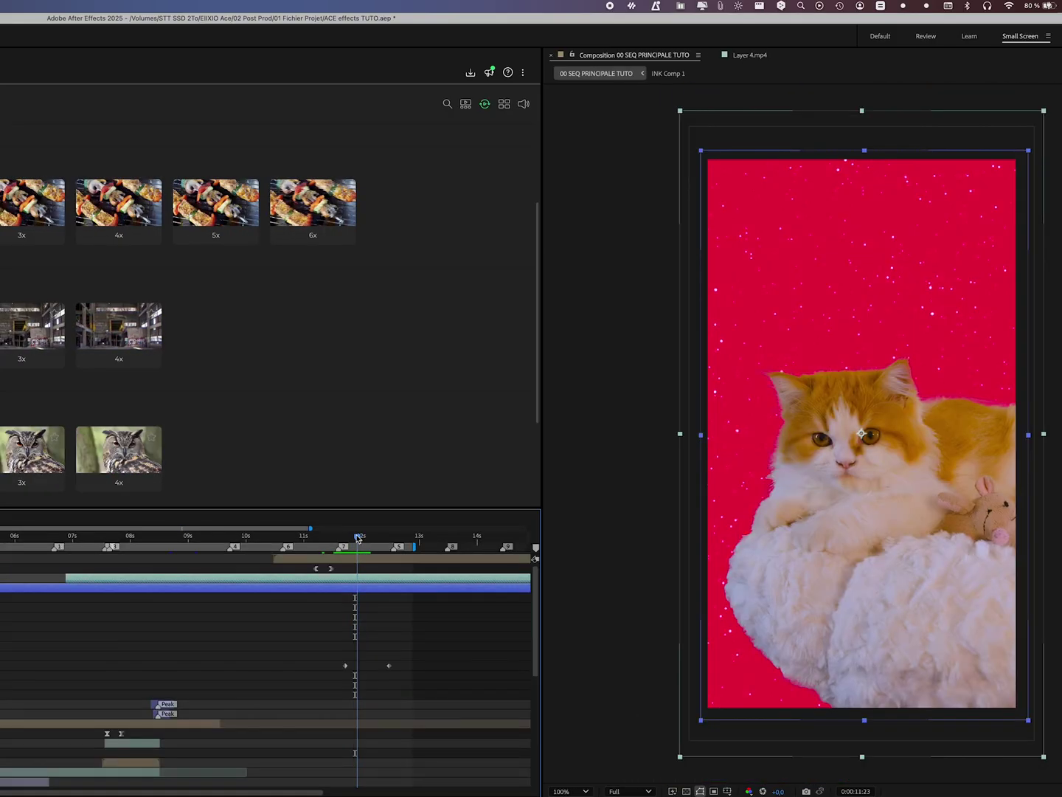
left_click_drag(355, 537, 358, 534)
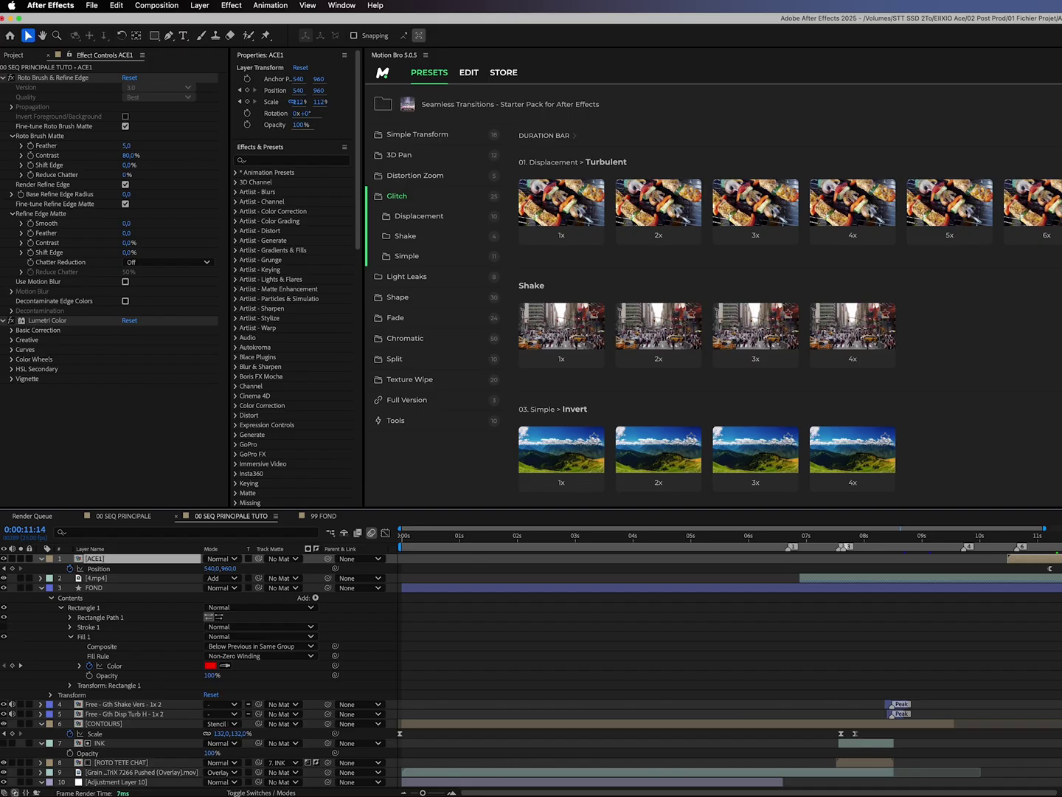
- Duplicate the ACE1 cat layer and move the current time to 10:24
key("ctrl+d")
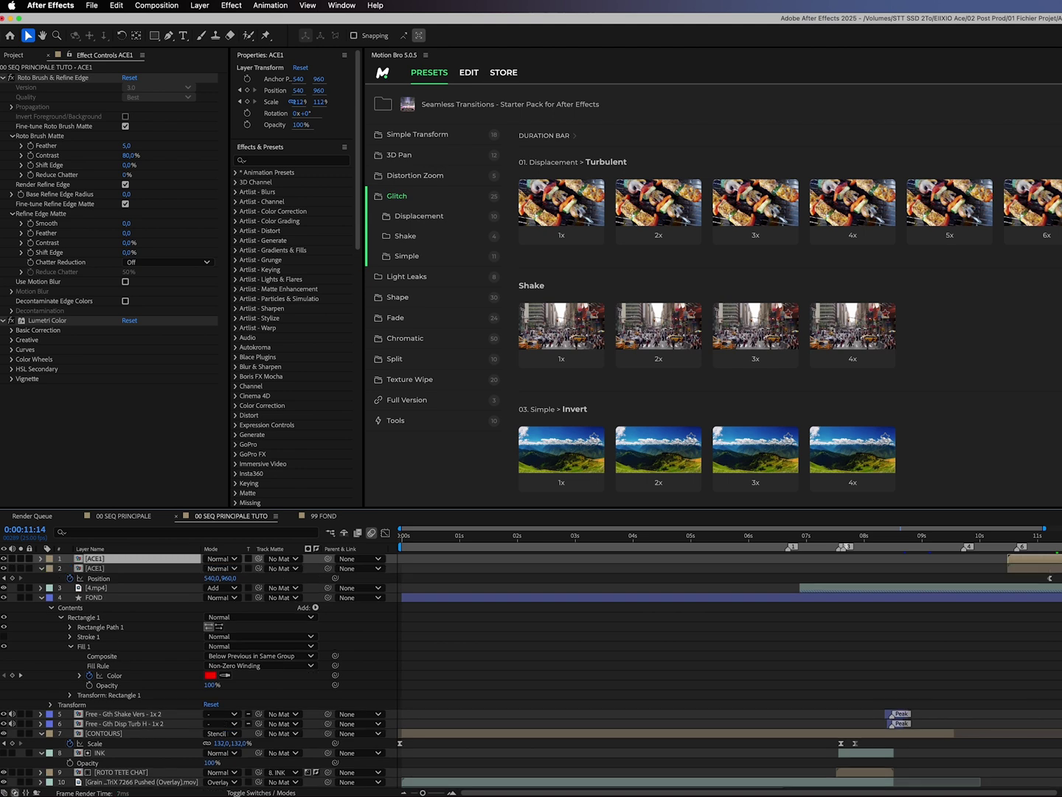
left_click(107, 569)
left_click(109, 562)
scroll(929, 579, "up", 3)
scroll(929, 579, "up", 2)
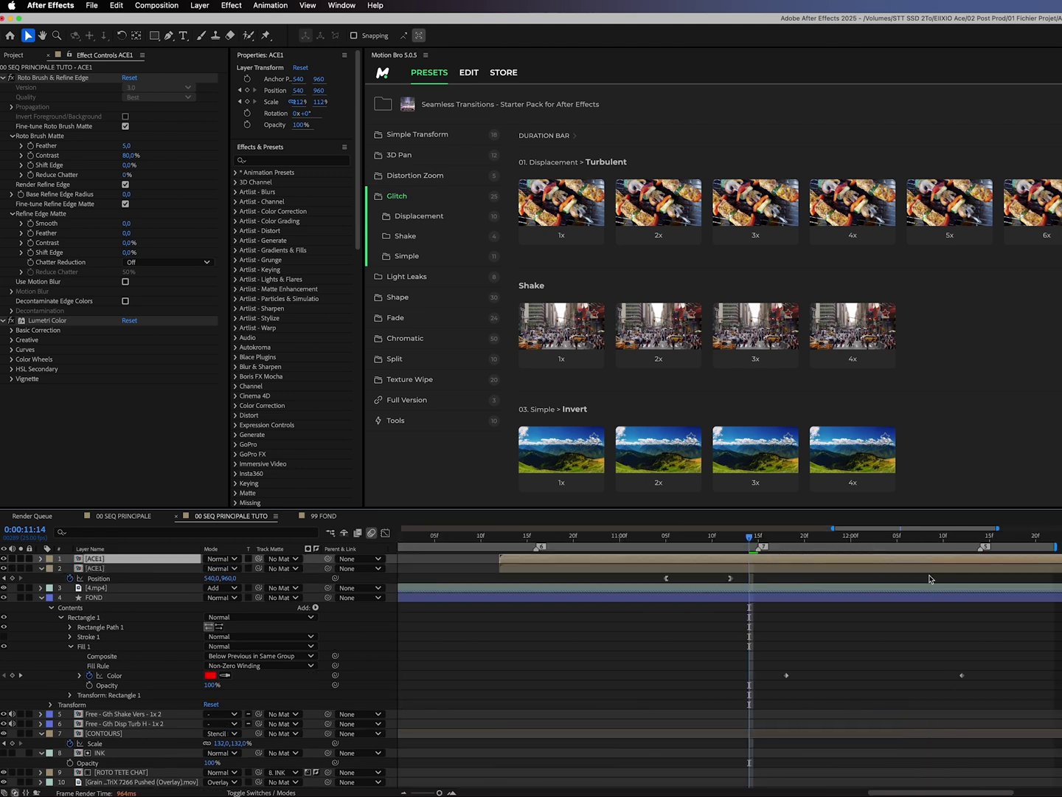
mouse_move(673, 545)
left_mouse_down()
mouse_move(611, 546)
mouse_move(666, 538)
left_mouse_up()
- Trim the duplicate ACE1 layer so it starts at the current time, 0:00:11:05
left_click(626, 572)
key("u")
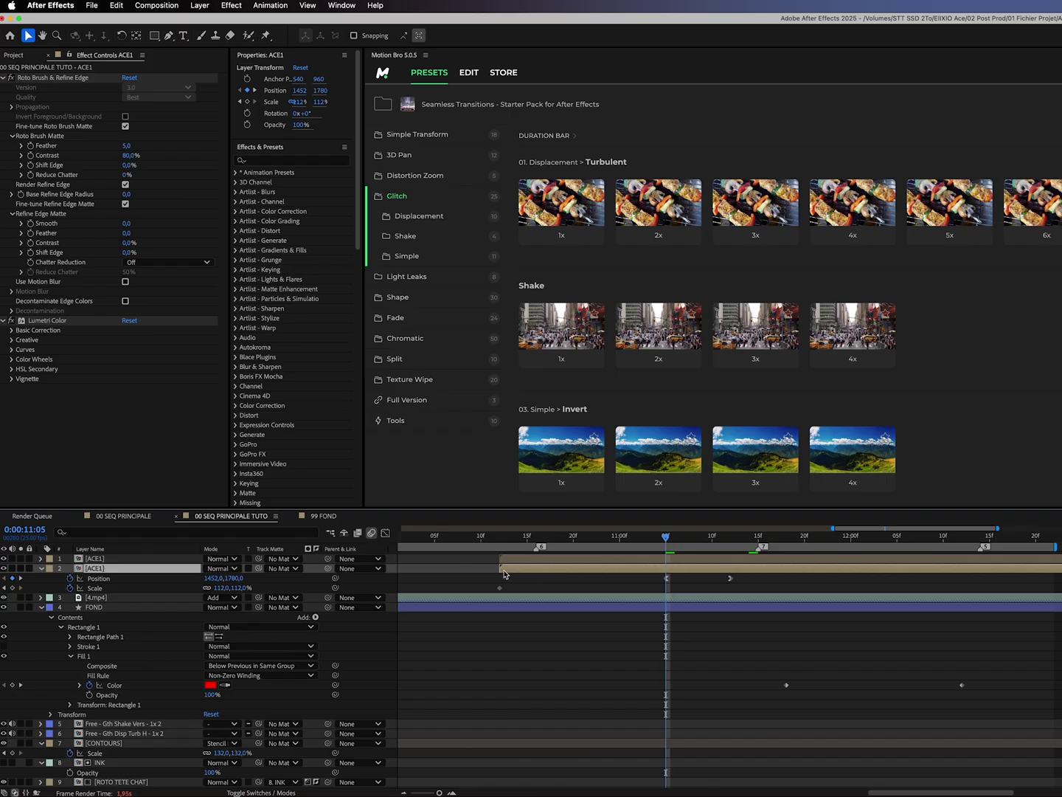
left_click_drag(501, 567, 627, 571)
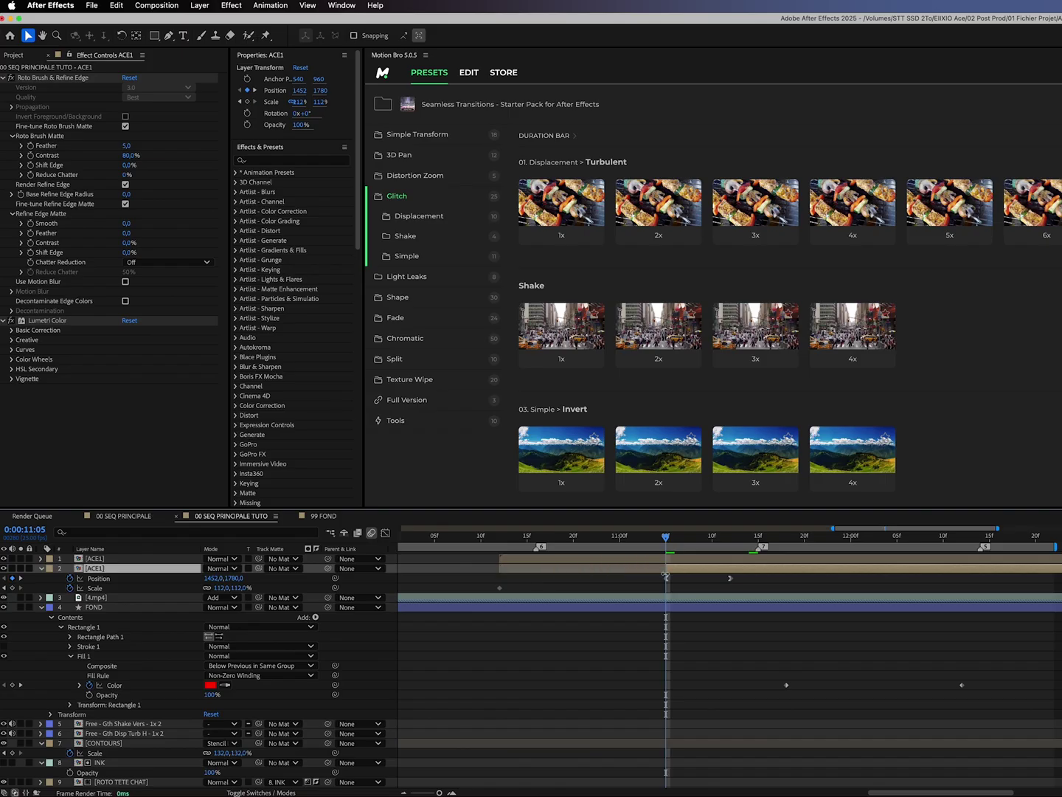
key("ctrl+z")
left_click_drag(520, 559, 676, 567)
- Offset both Position keyframes of the duplicate slightly left and down, to 454,978
left_click(733, 538)
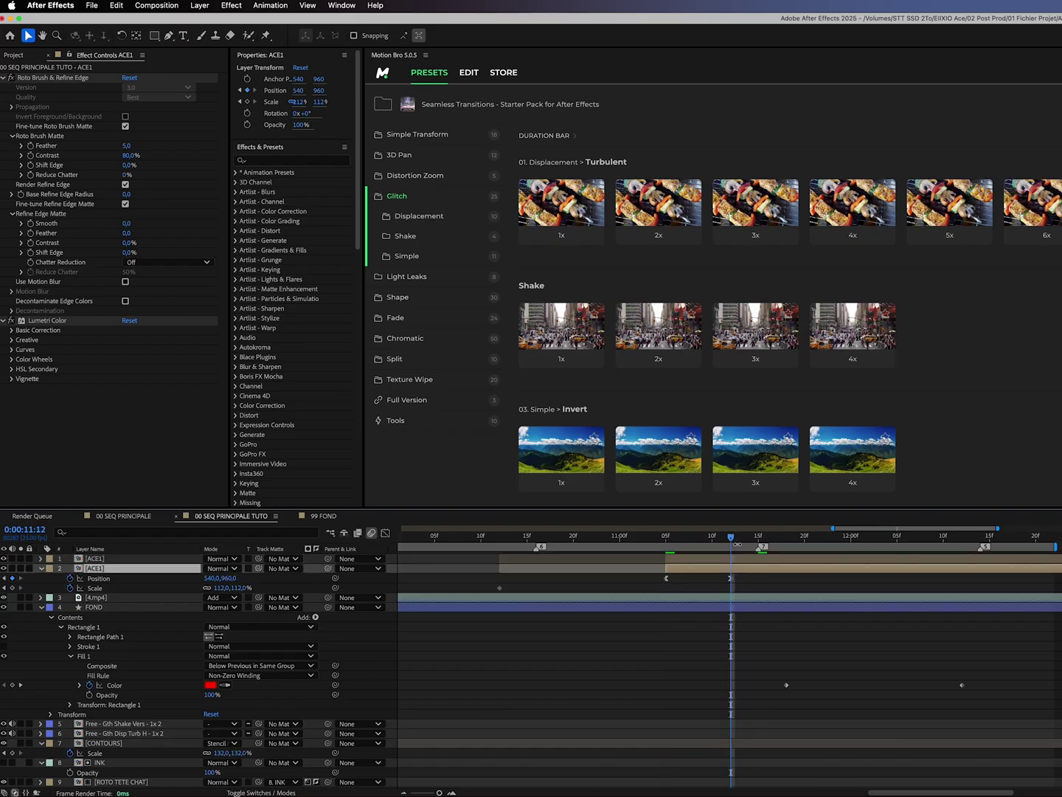
left_click_drag(756, 584, 653, 573)
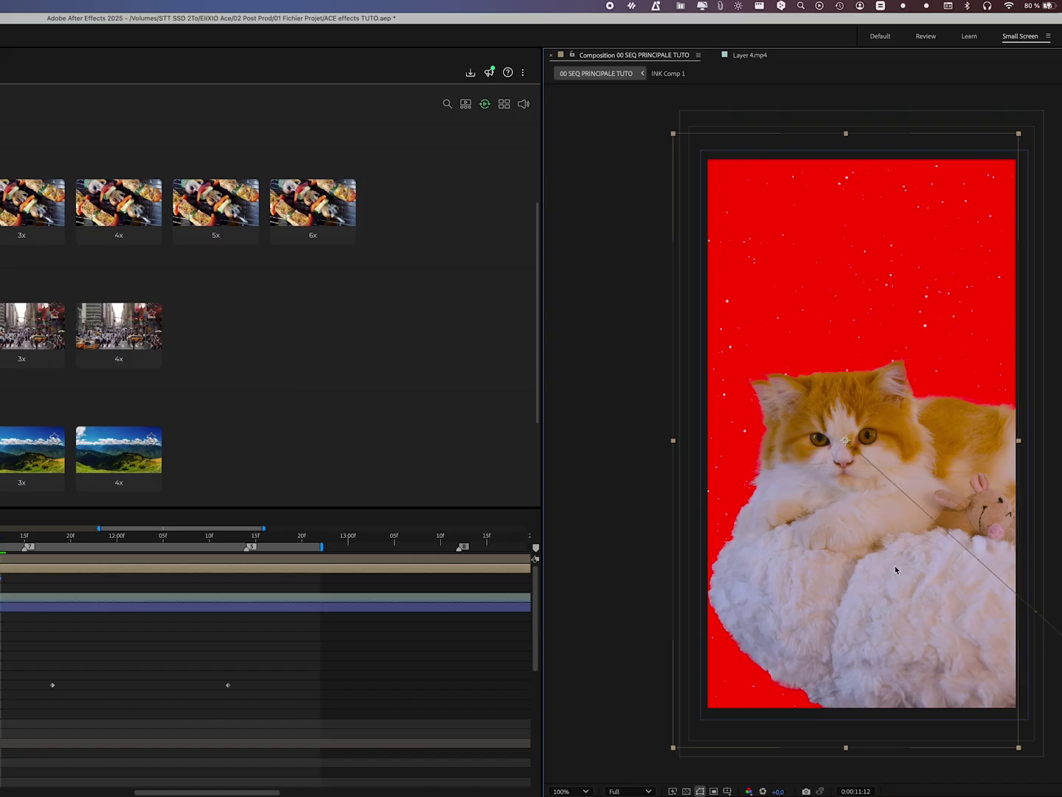
mouse_move(895, 565)
left_mouse_down()
mouse_move(862, 562)
mouse_move(873, 556)
left_mouse_up()
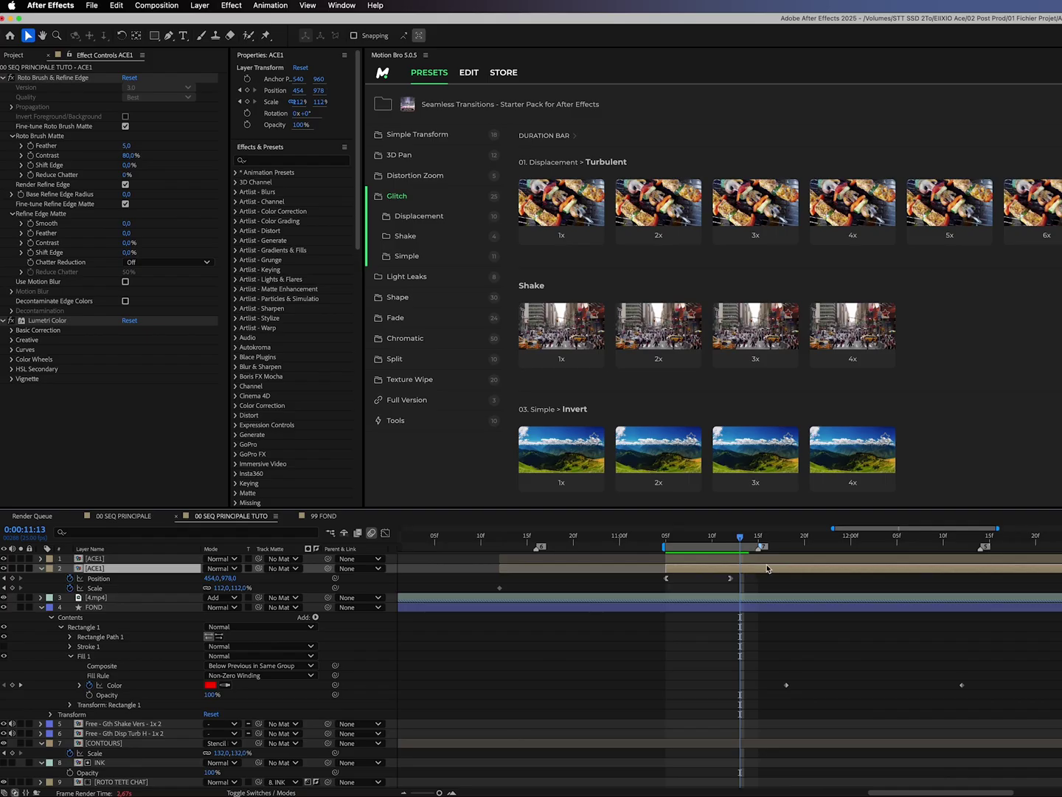
- Apply a white Fill effect to the duplicate ACE1 cat layer
left_click(281, 161)
type("fill")
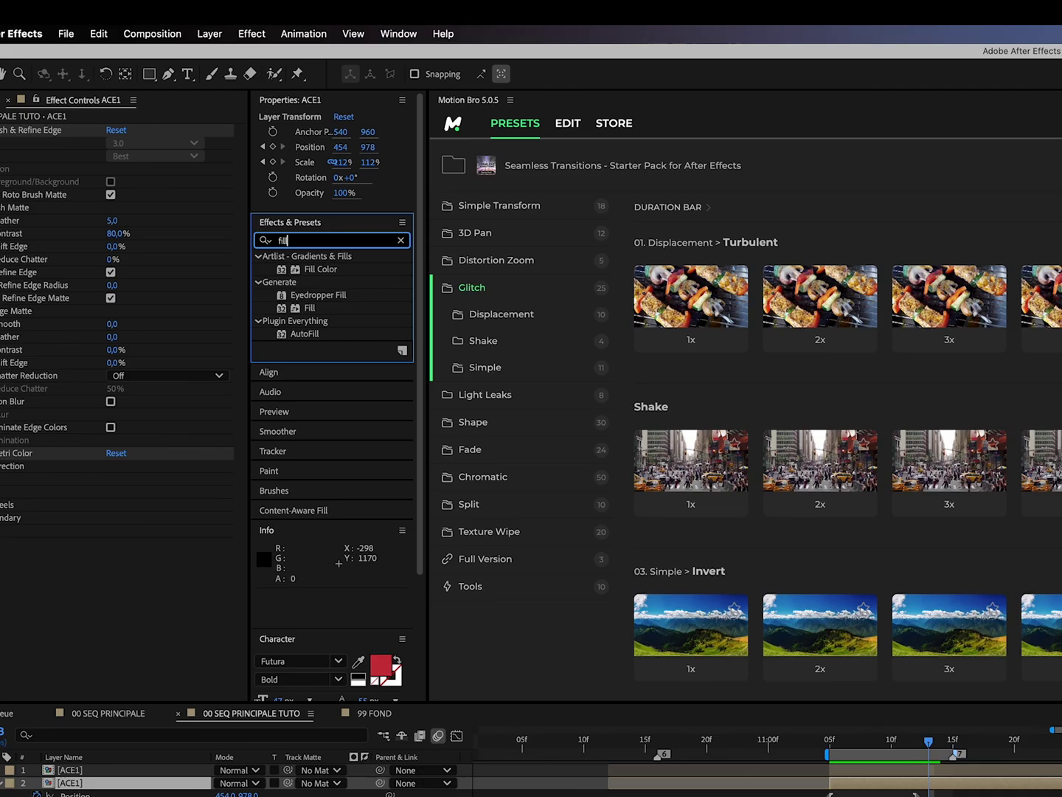
left_click(309, 309)
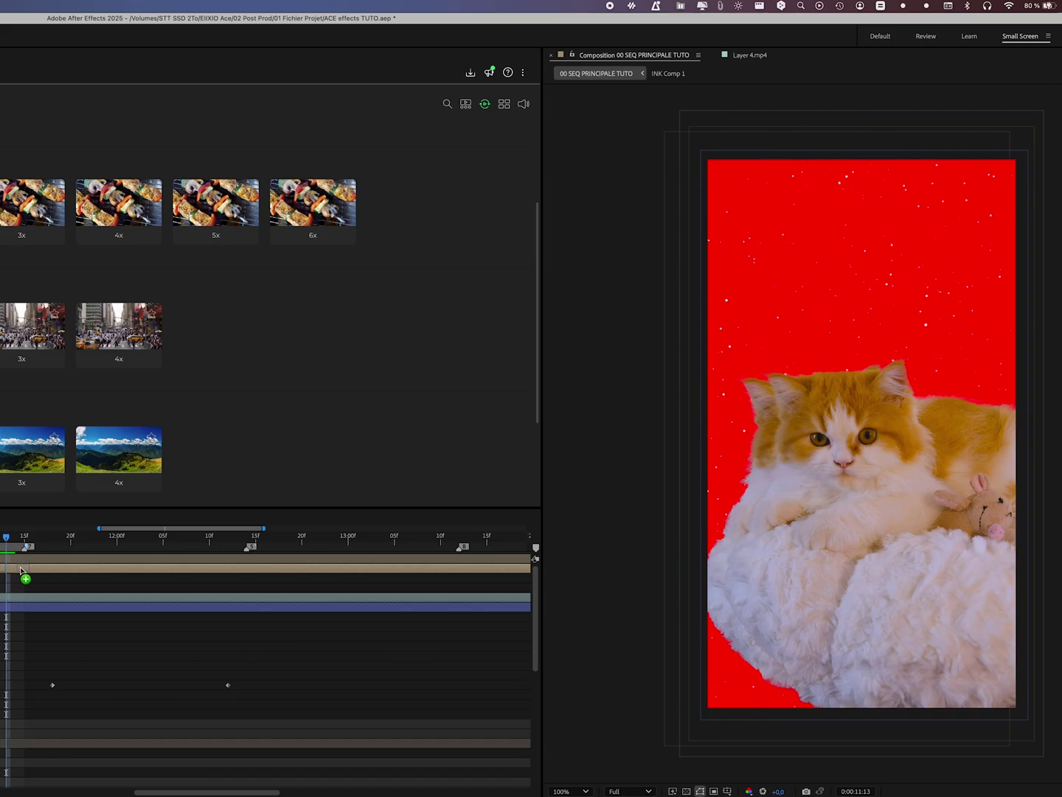
left_click_drag(912, 669, 21, 570)
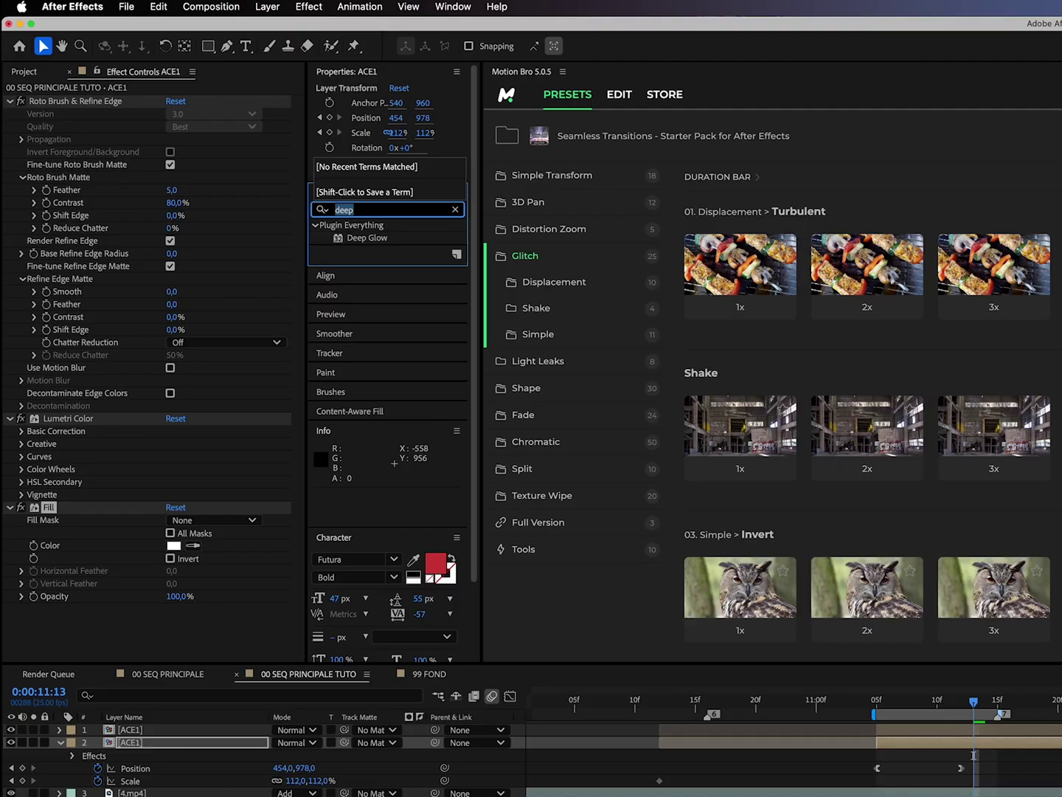
- Add the standard Stylize Glow effect to the duplicate cat layer
type("deepg")
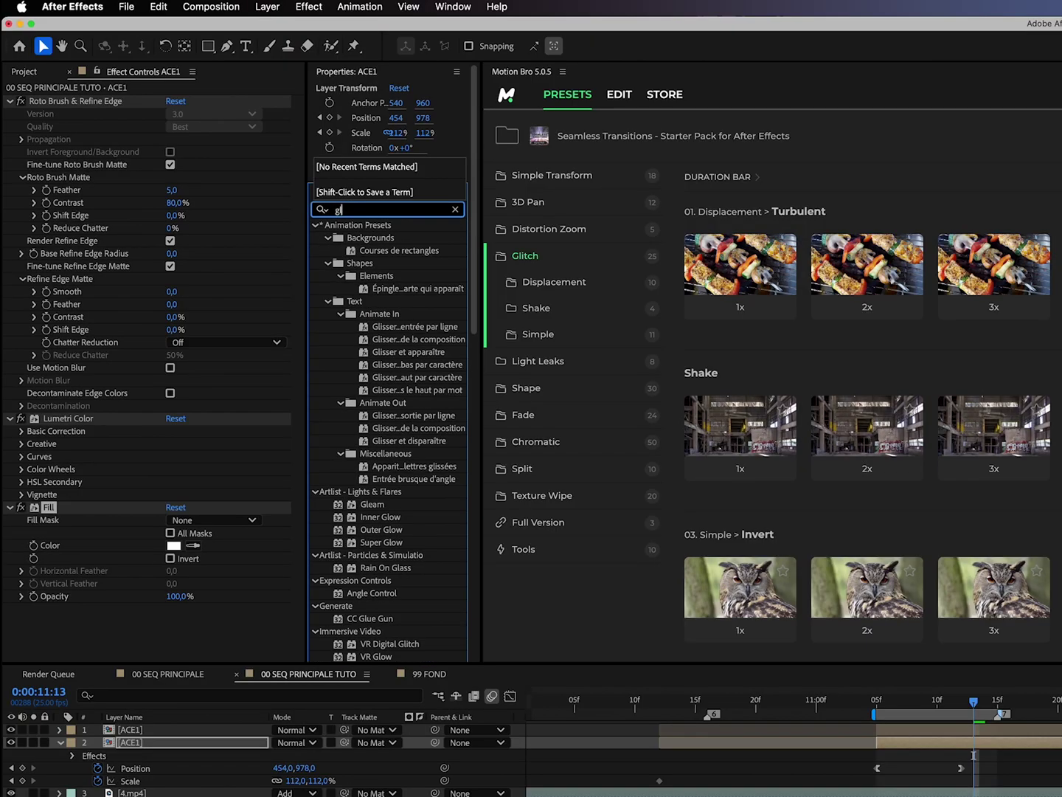
type("low")
left_click(392, 314)
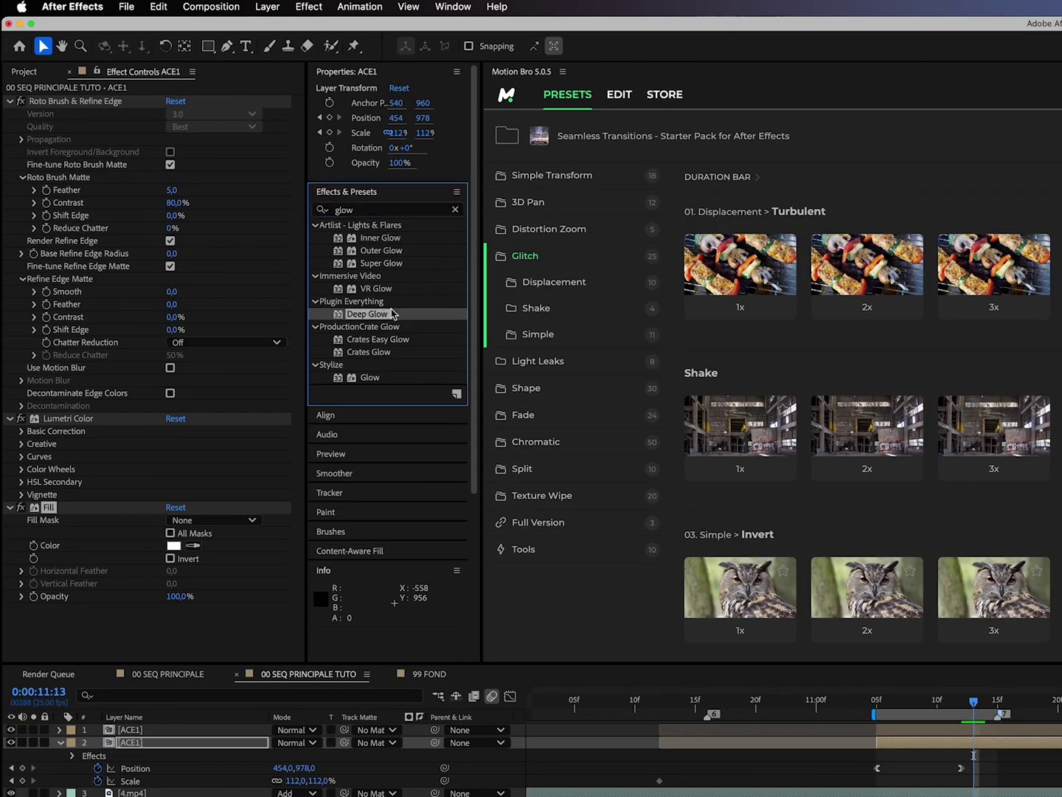
left_click(383, 377)
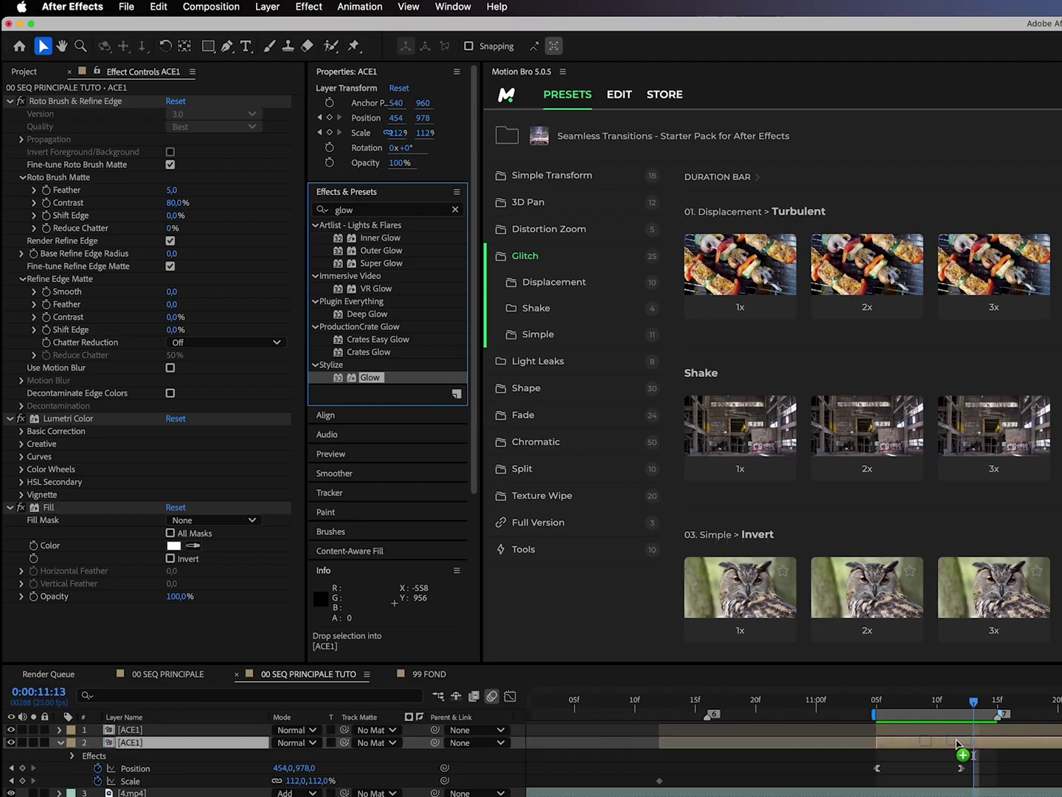
left_click_drag(927, 671, 957, 742)
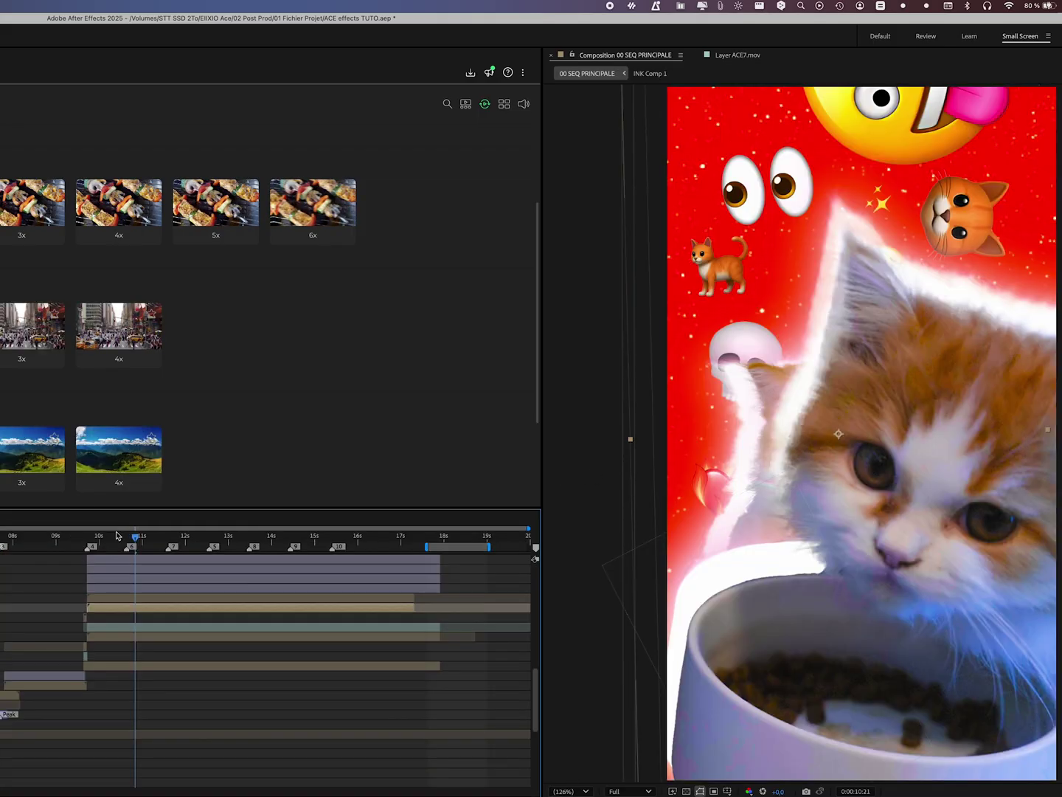
- Play the main sequence from about 10:05, jumping ahead to 12:06 and around 16 seconds
mouse_move(115, 535)
left_mouse_down()
mouse_move(110, 538)
mouse_move(143, 536)
left_mouse_up()
key("space")
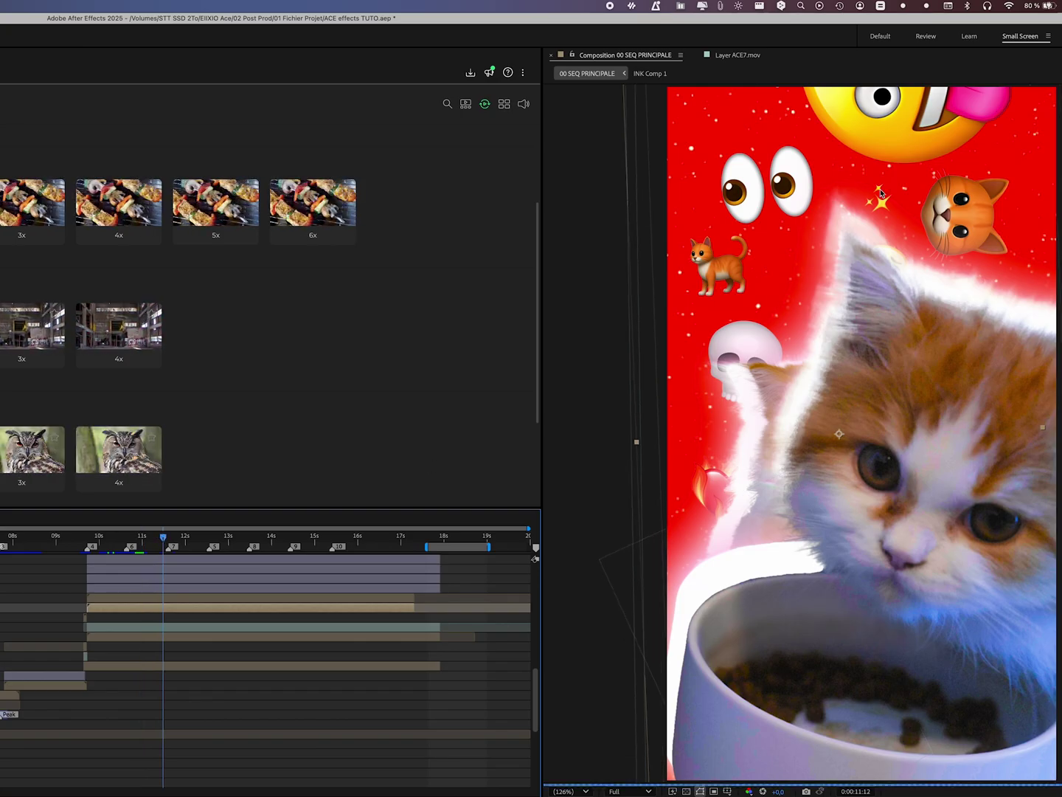
left_click(196, 540)
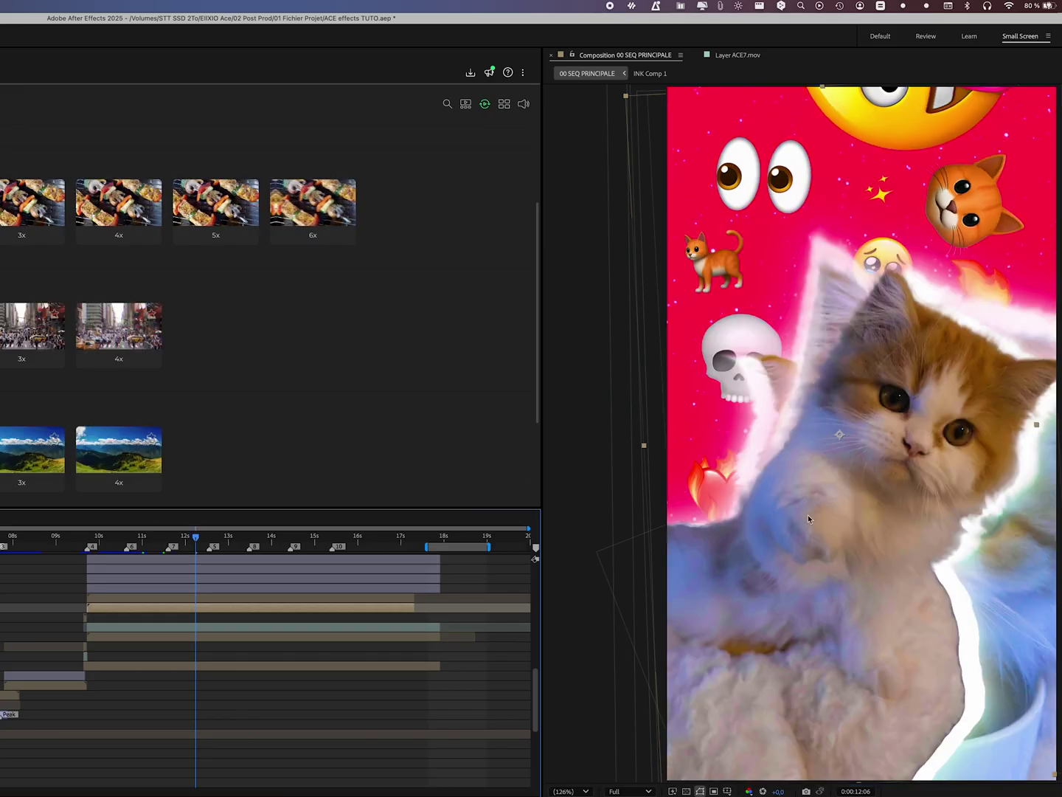
left_click(369, 537)
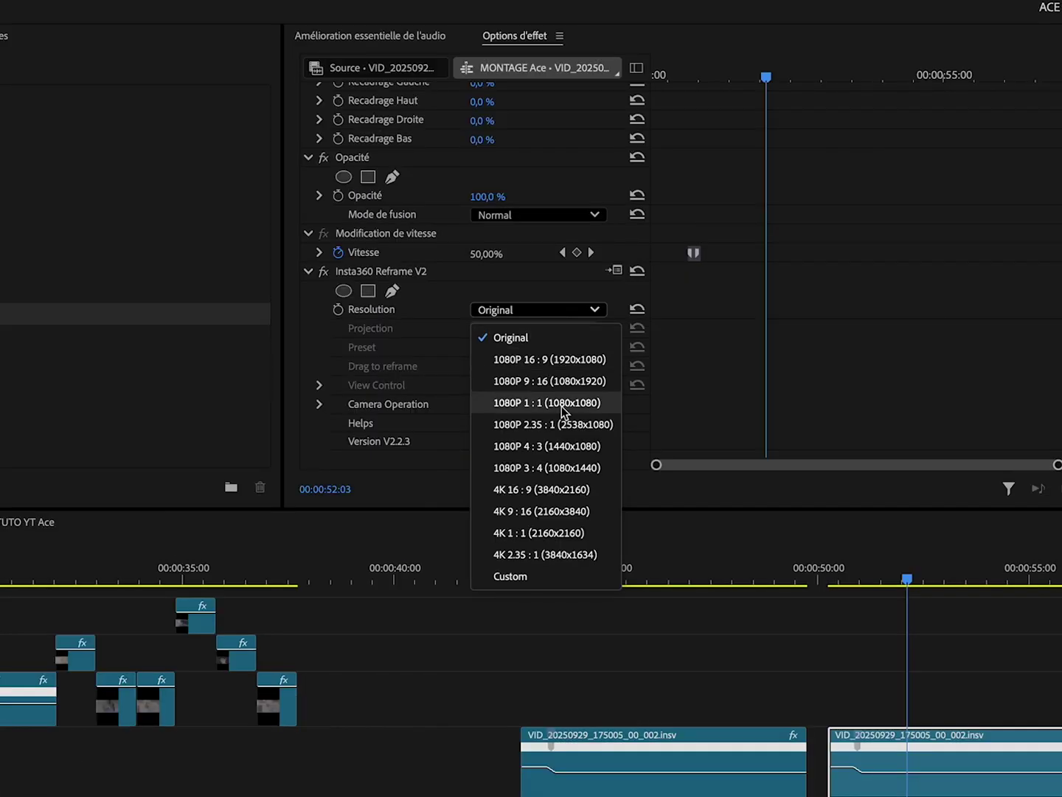
- Set Insta360 Reframe V2 to 1080P 9:16 and pan the 360 view onto the held-up kitten
left_click(582, 382)
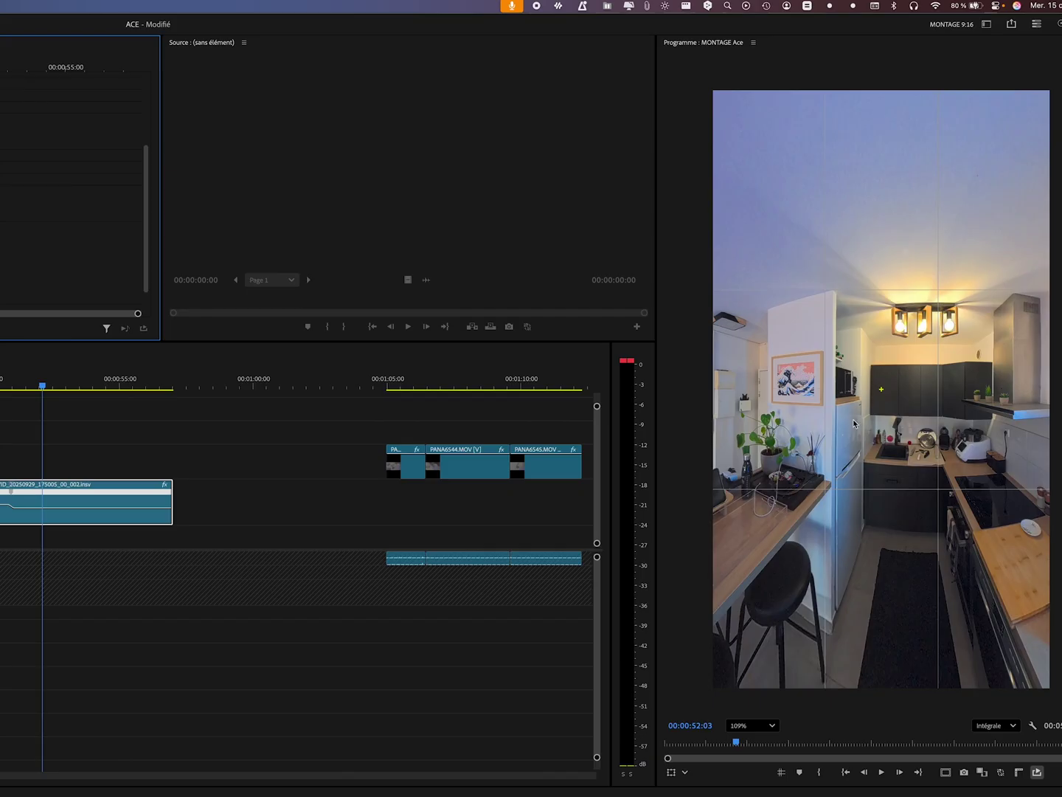
mouse_move(856, 424)
left_mouse_down()
mouse_move(887, 402)
mouse_move(974, 413)
left_mouse_up()
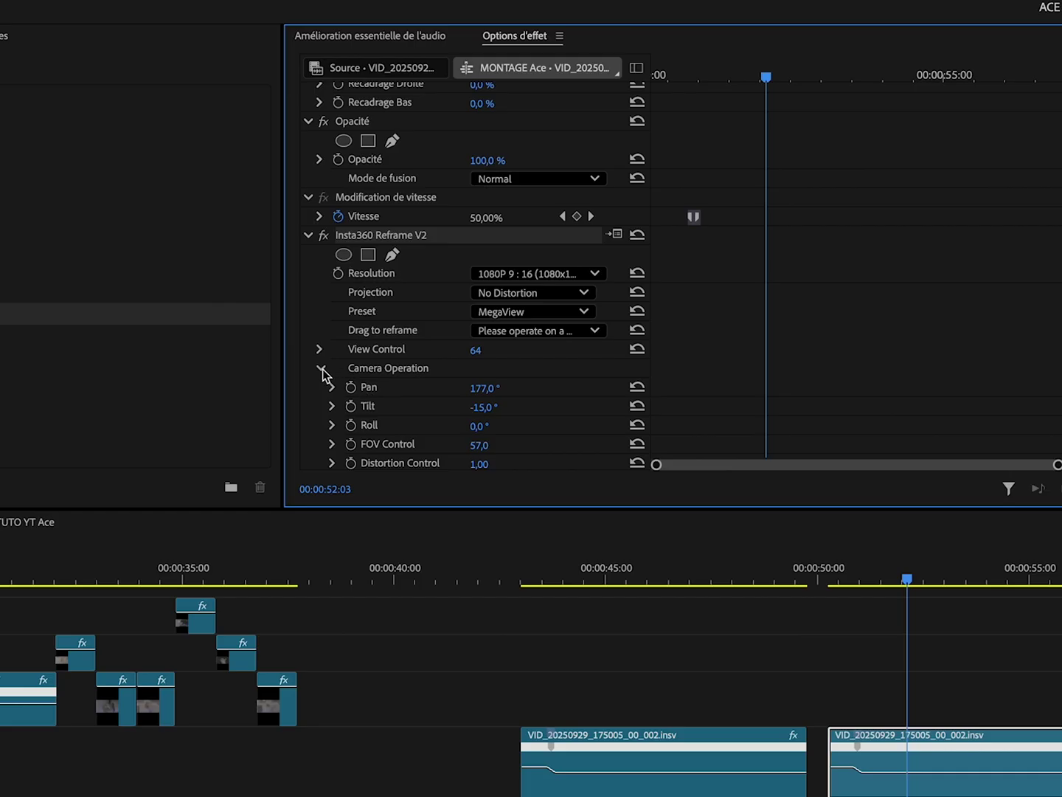
scroll(322, 369, "down", 2)
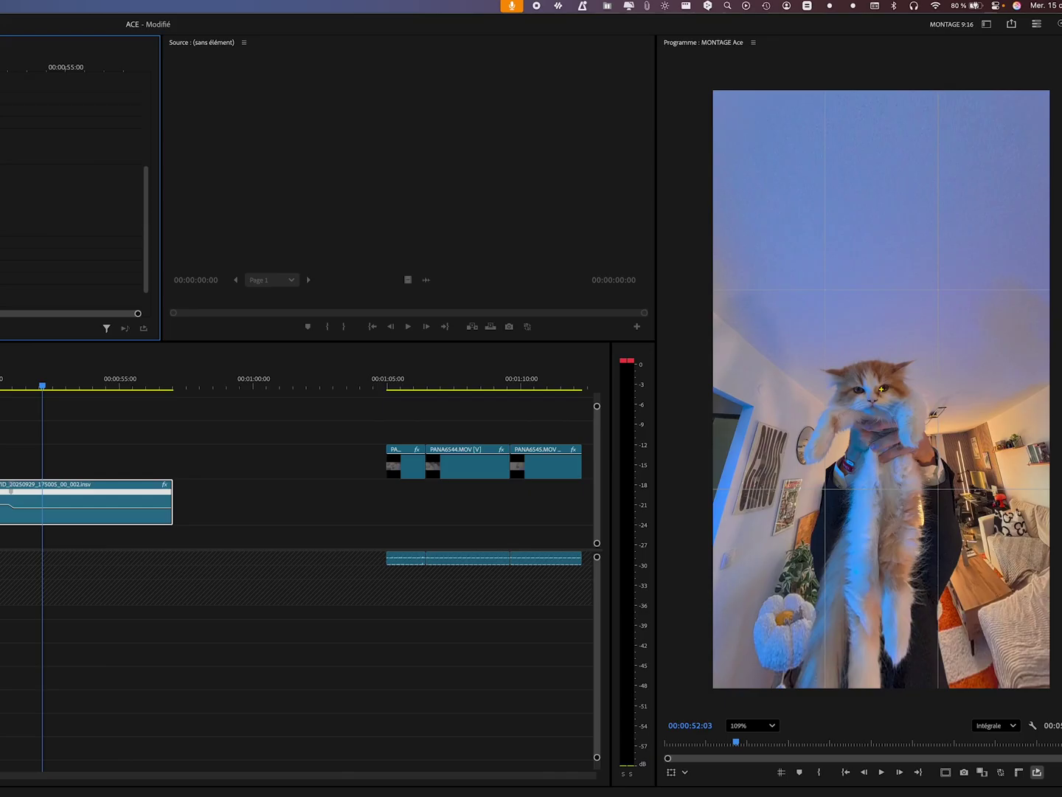
mouse_move(886, 222)
left_mouse_down()
mouse_move(881, 388)
mouse_move(880, 366)
left_mouse_up()
left_click_drag(25, 377, 1, 382)
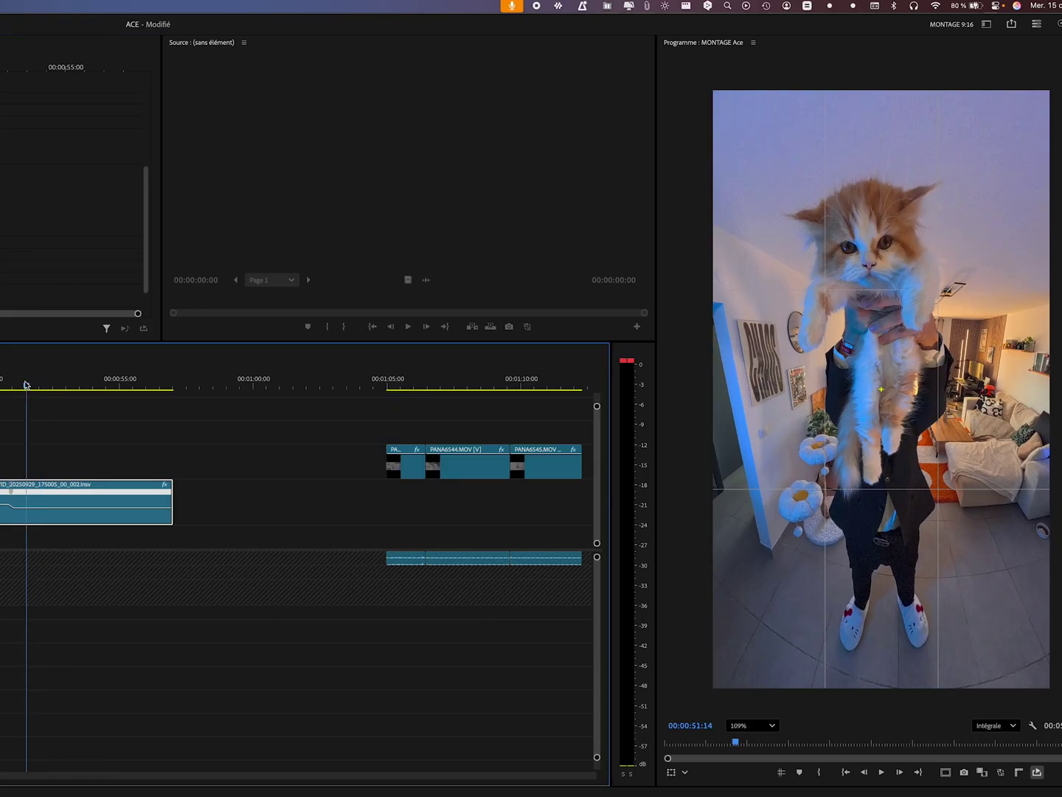
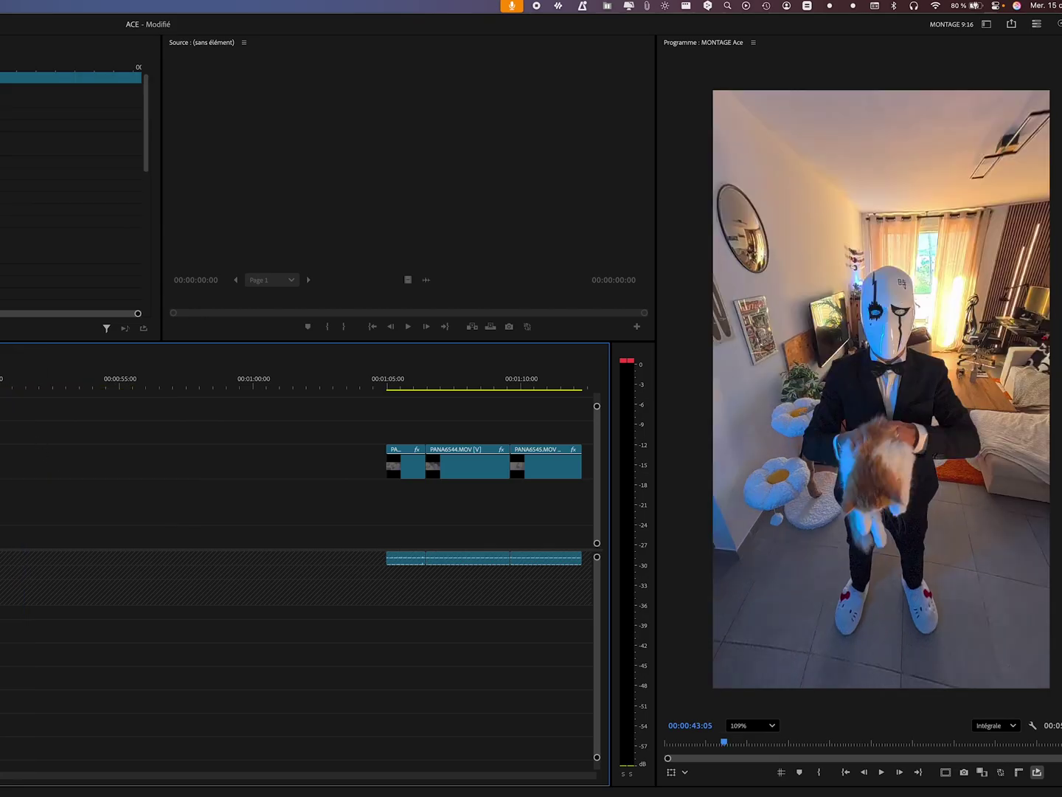
- Step through the kitten, emoji-backdrop and masked-man shots of MONTAGE Ace, then switch to After Effects
key("Right")
key("Right")
key("Right")
key("Right")
key("Right")
key("Right")
key("Right")
key("Right")
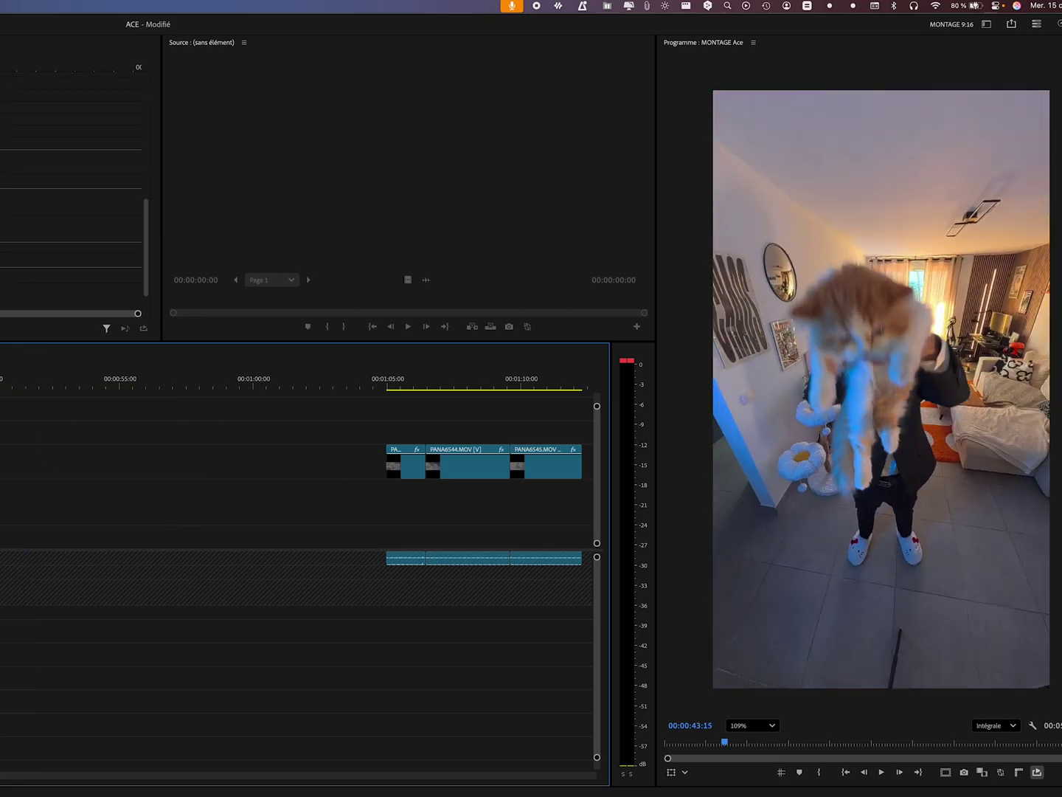
key("Right")
key("Right")
key("Right")
key("Right")
key("Right")
key("Right")
key("Right")
key("Right")
key("Right")
key("Right")
key("Right")
key("Right")
key("Right")
key("Right")
key("Right")
key("Right")
key("Right")
key("Right")
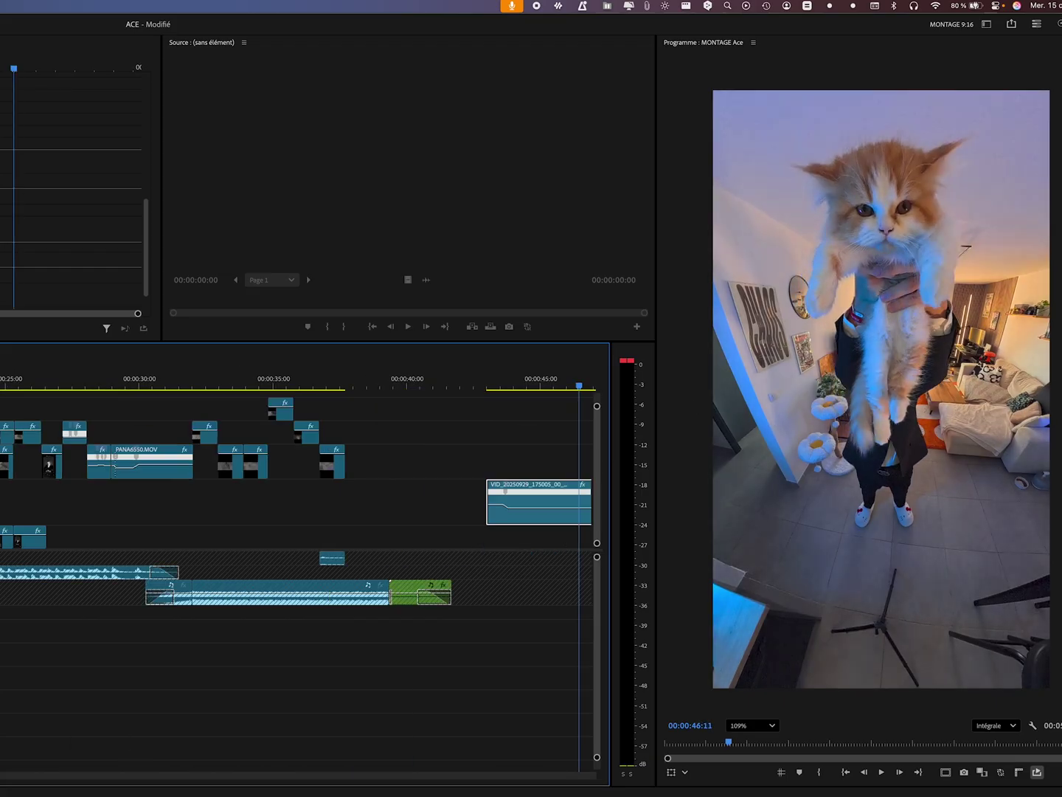
key("Left")
key("Left")
key("Left")
key("Left")
key("Left")
key("Left")
key("Left")
key("Left")
key("Left")
key("Left")
key("Left")
key("Left")
key("Right")
key("Right")
key("Right")
key("Right")
key("Right")
key("Right")
key("Right")
key("Right")
key("Right")
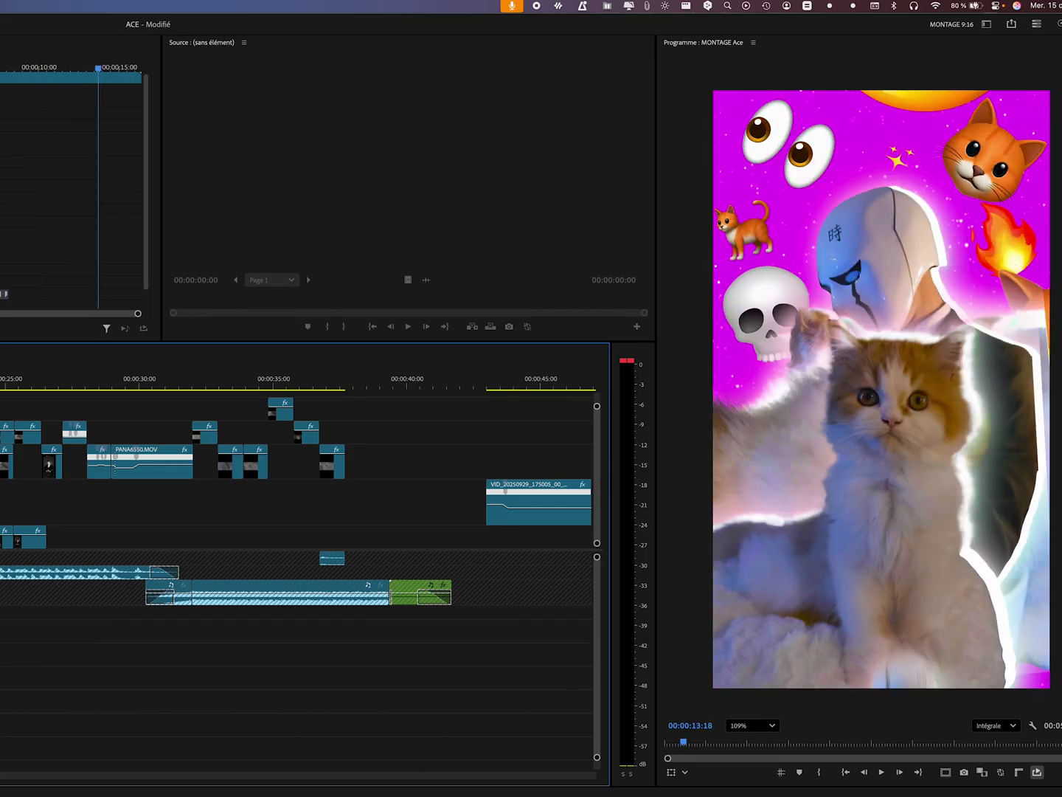
key("Right")
key("Right")
key("Right")
key("Right")
key("Right")
key("Right")
key("Right")
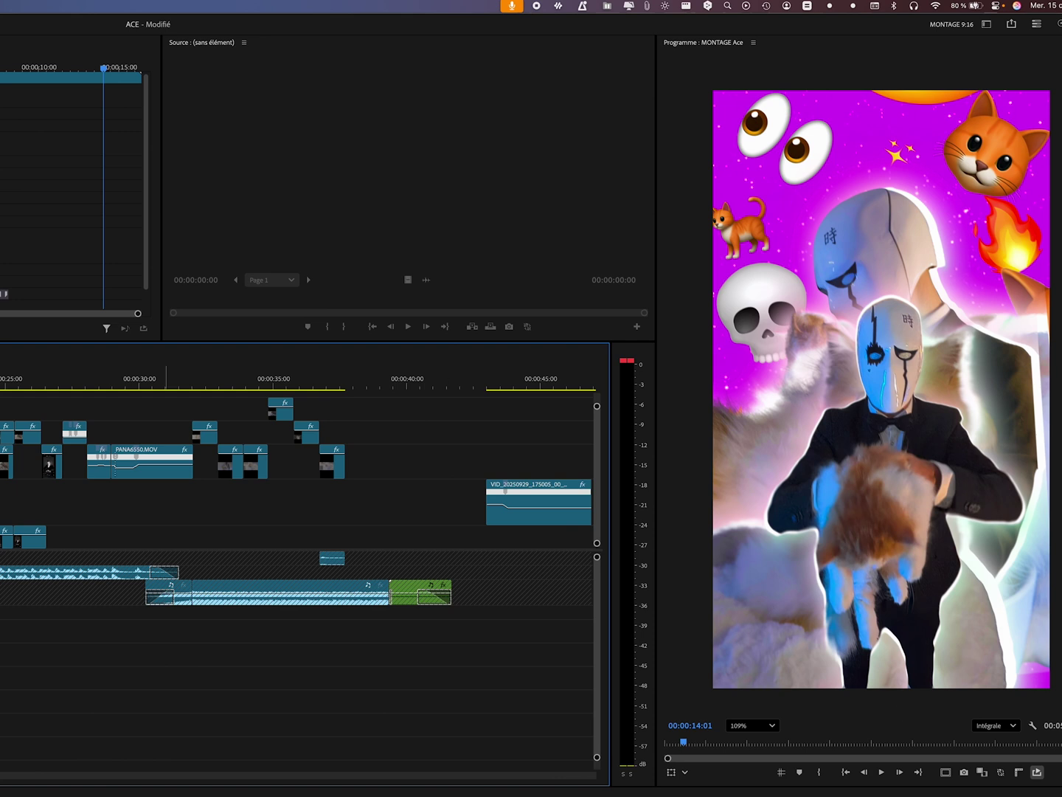
key("Right")
key("Right")
key("Right")
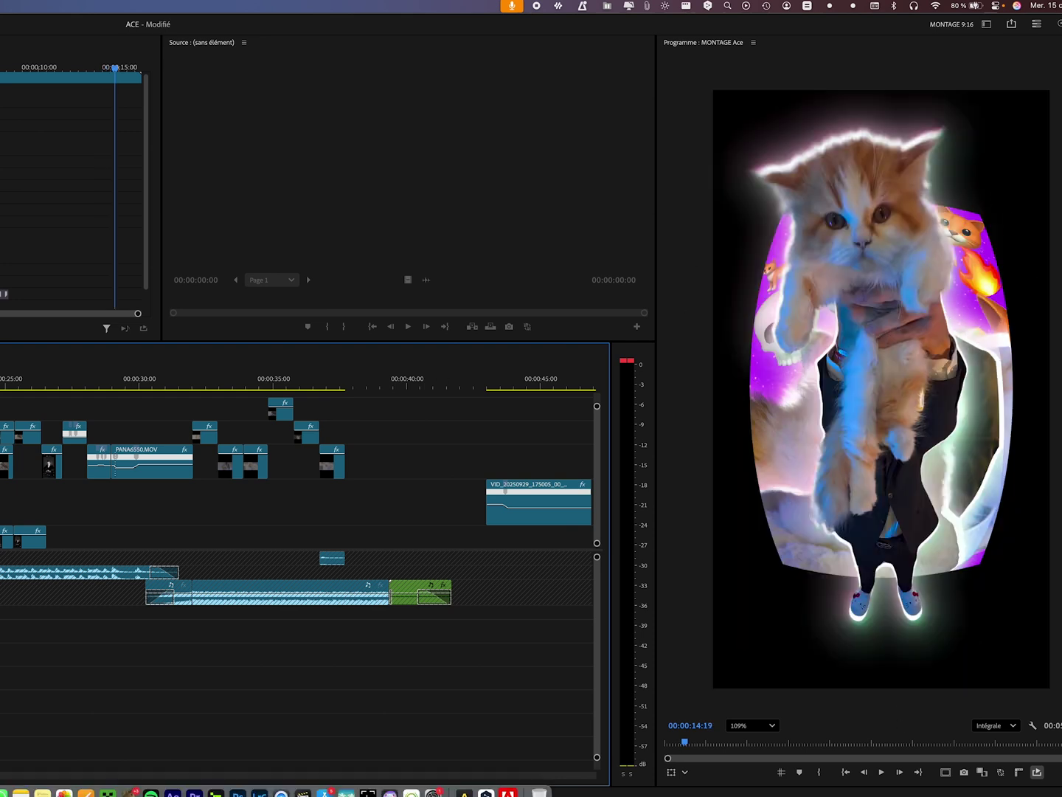
left_click(211, 776)
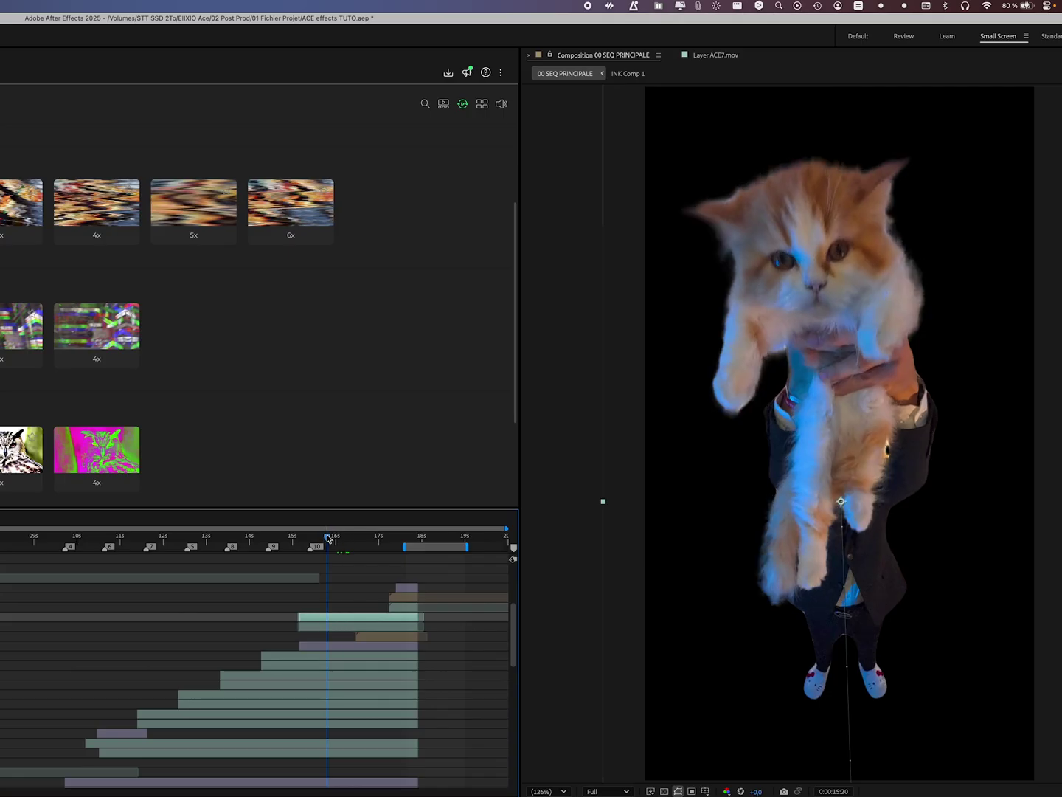
- At about 16 seconds, apply Optics Compensation to Adjustment Layer 6 and raise its Field Of View
left_click_drag(344, 538, 360, 538)
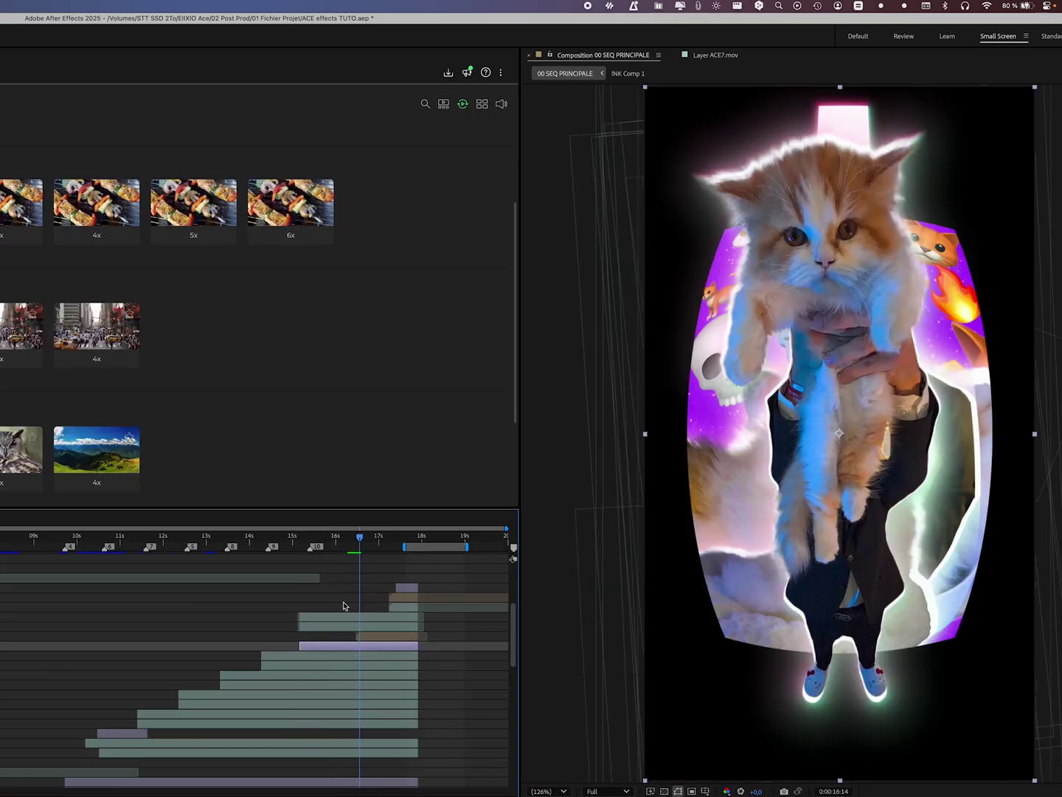
scroll(344, 602, "down", 1)
scroll(253, 701, "down", 1)
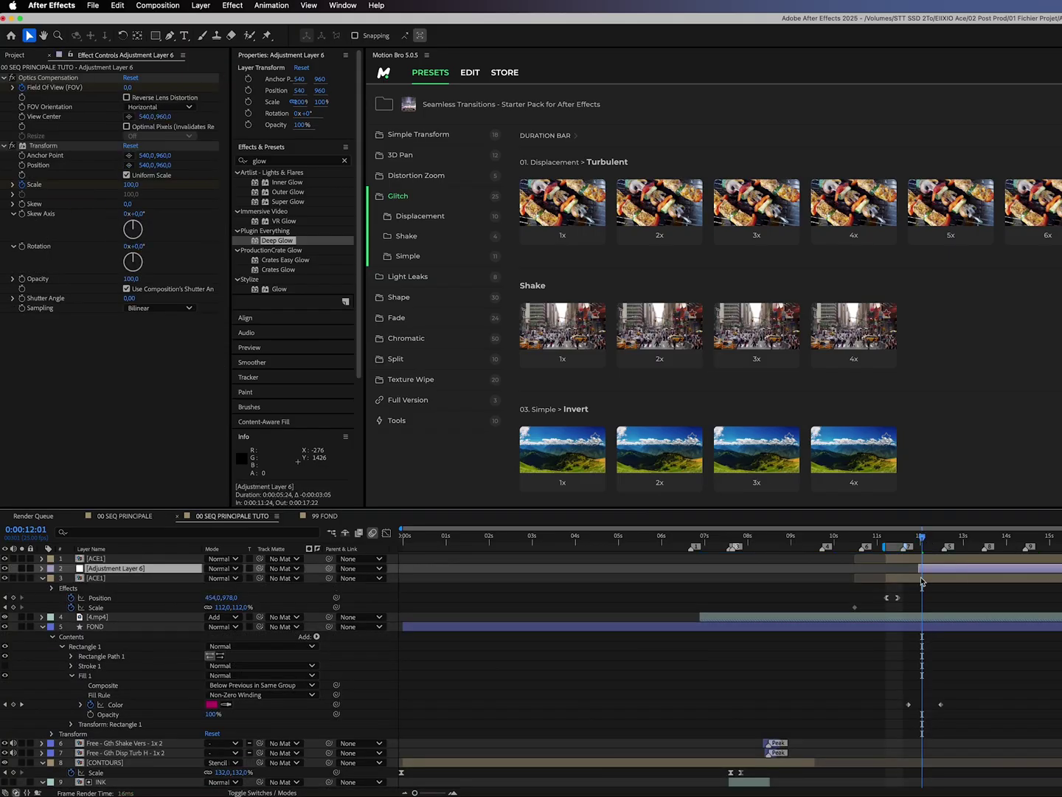
type("opti")
double_click(319, 183)
left_click_drag(131, 88, 192, 88)
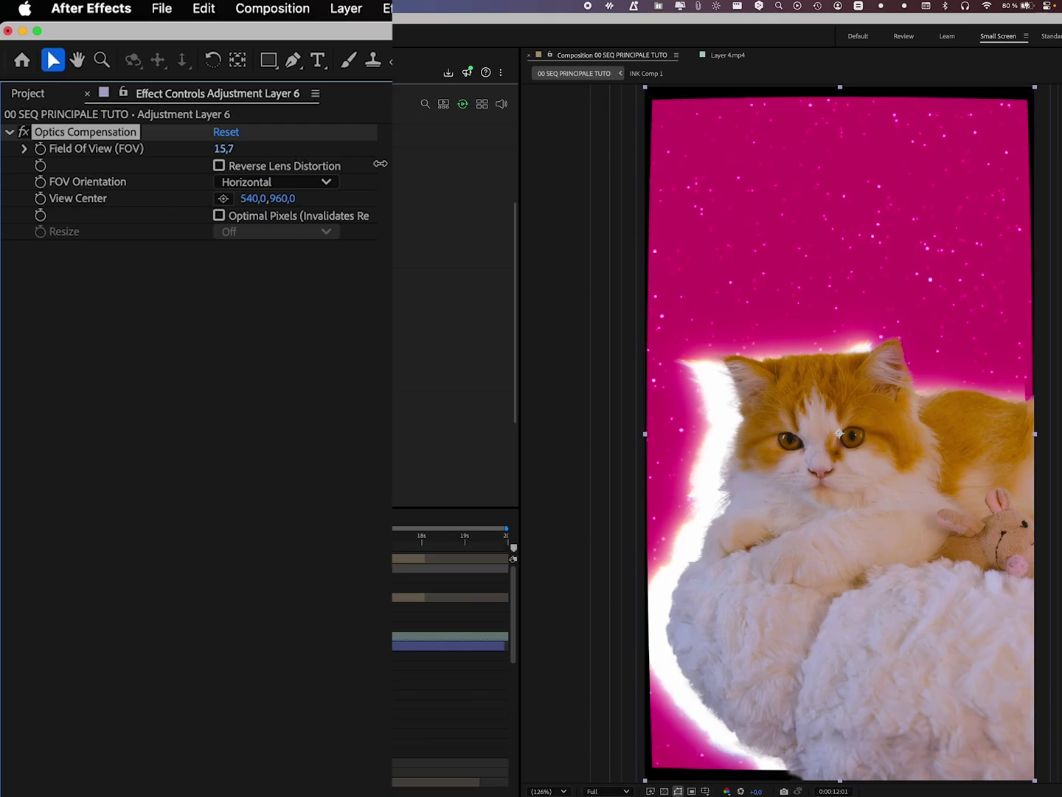
left_click_drag(223, 148, 233, 148)
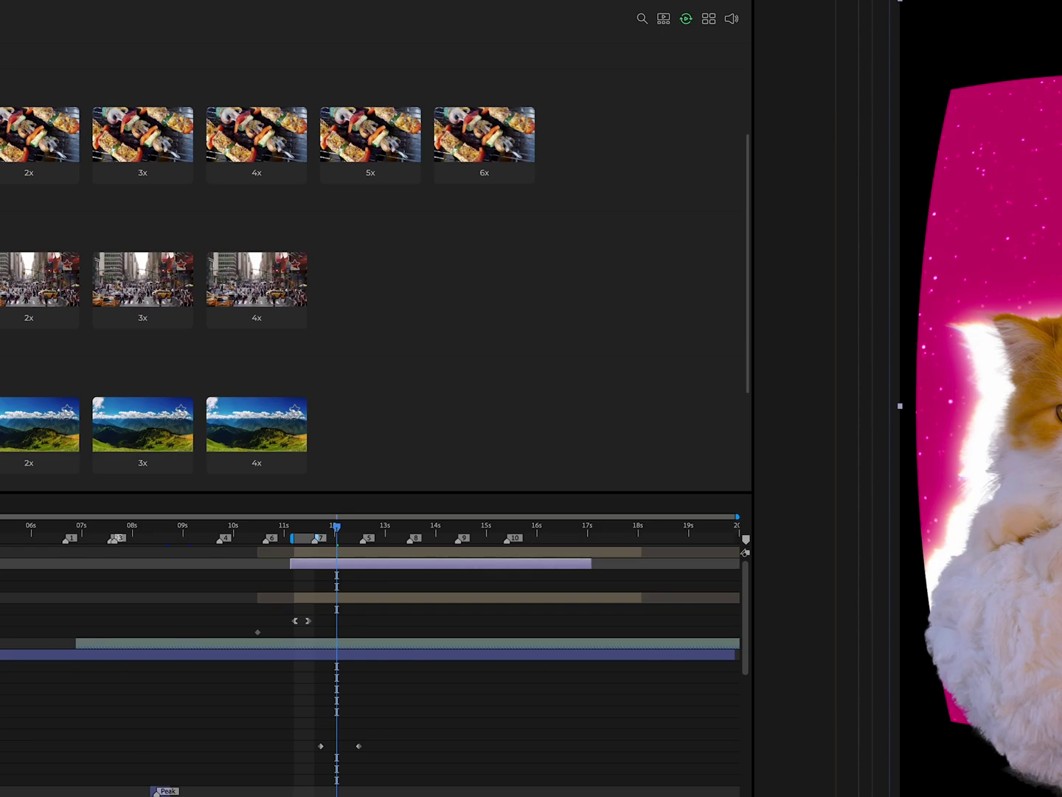
- Move the adjustment layer to the top, enable Reverse Lens Distortion, and settle Field Of View at 59.4
key("ctrl+bracketright")
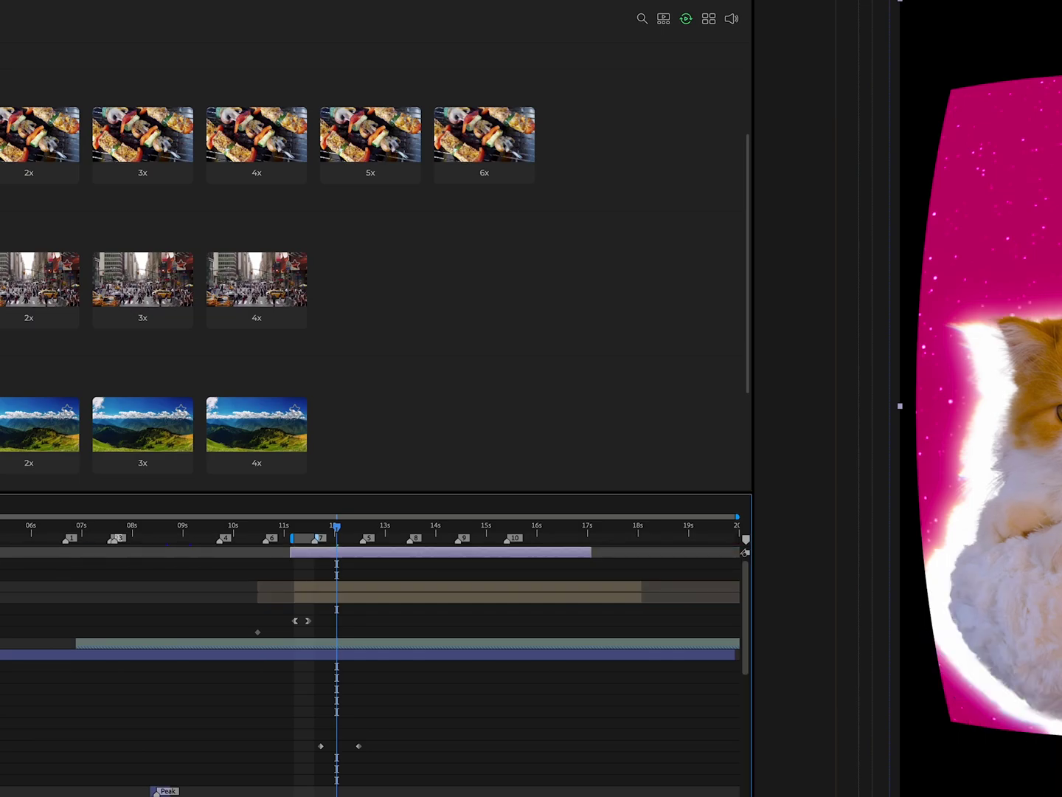
left_click(218, 165)
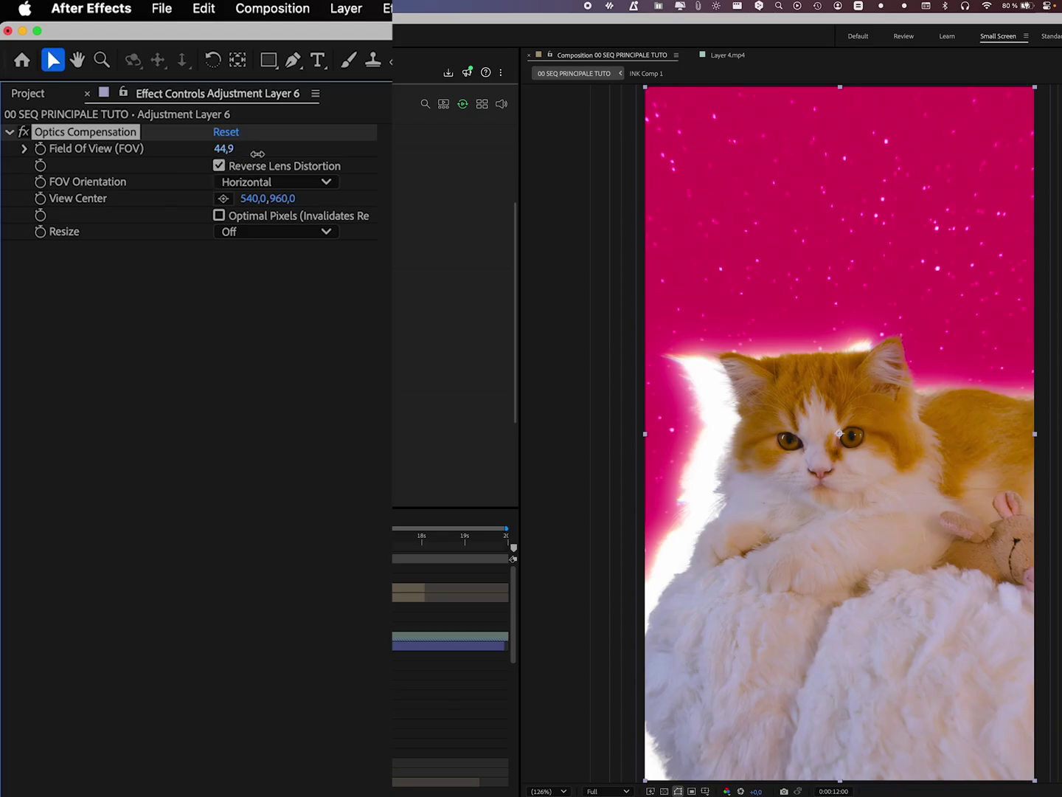
mouse_move(256, 153)
left_mouse_down()
mouse_move(142, 233)
mouse_move(3, 256)
mouse_move(373, 275)
left_mouse_up()
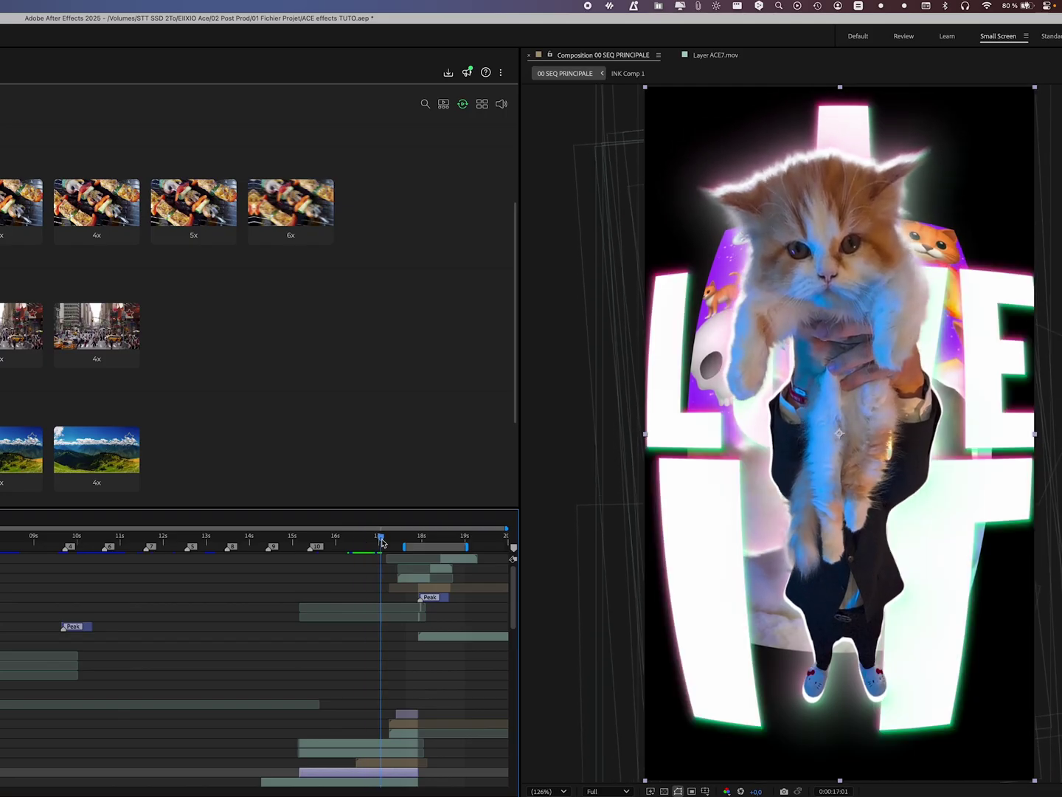
left_click_drag(383, 543, 385, 543)
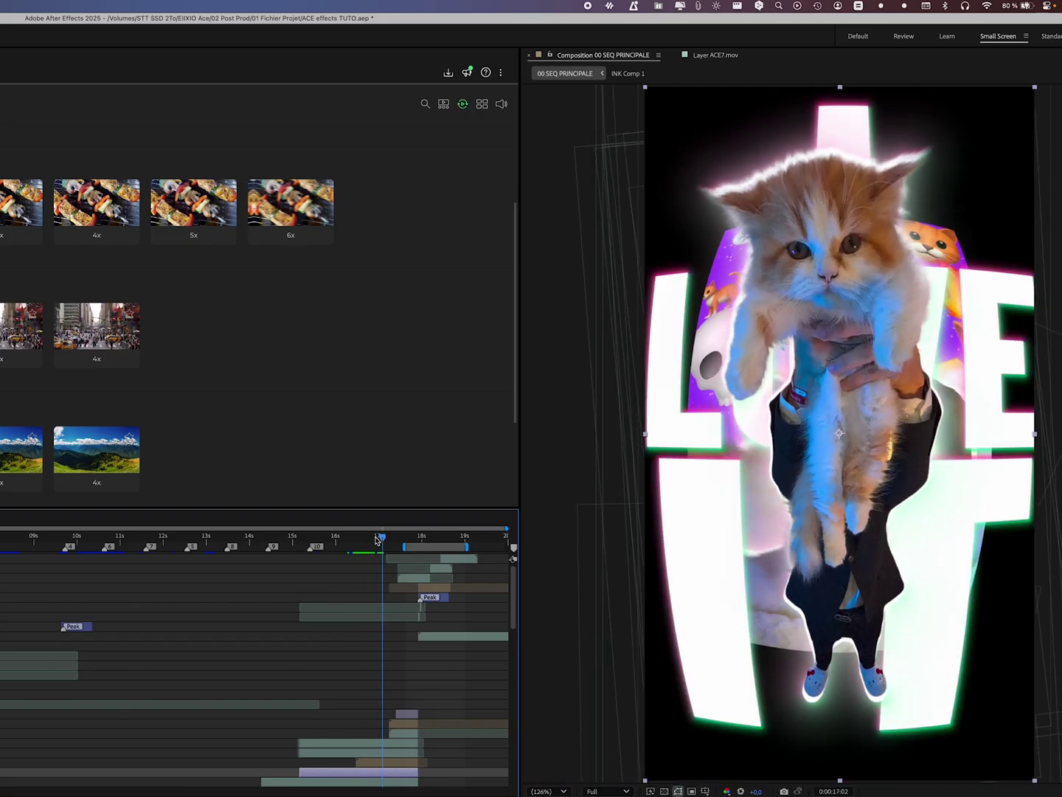
left_click(376, 540)
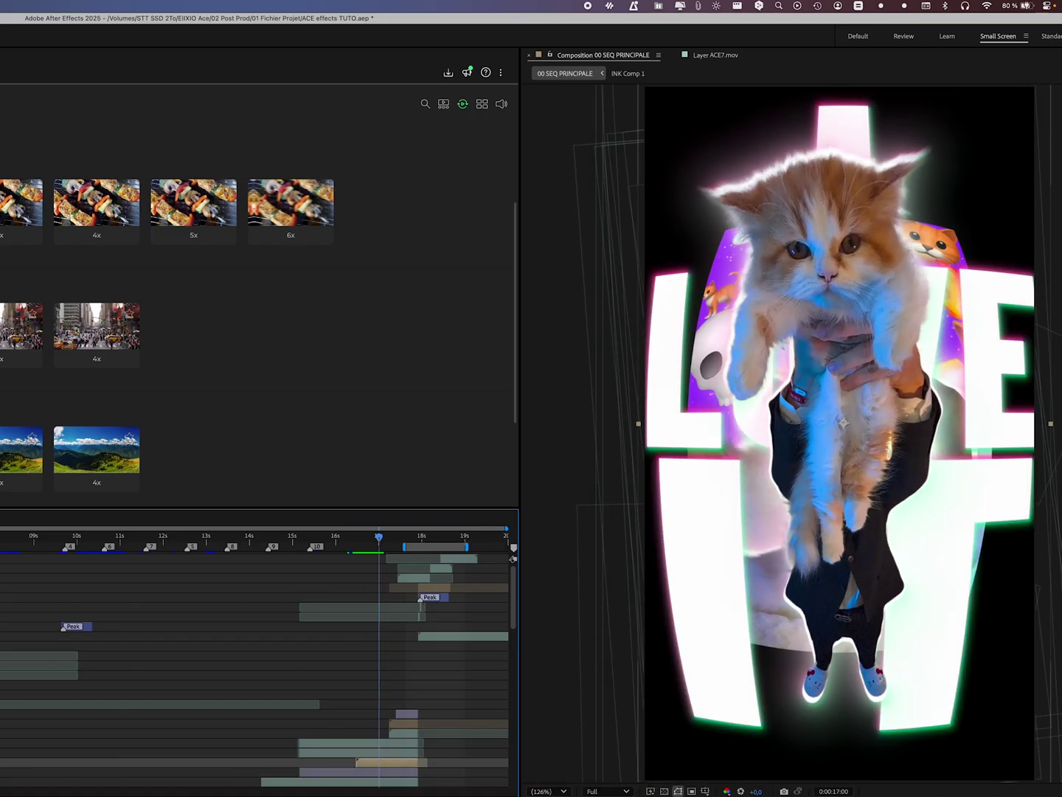
left_click(27, 133)
left_click(26, 133)
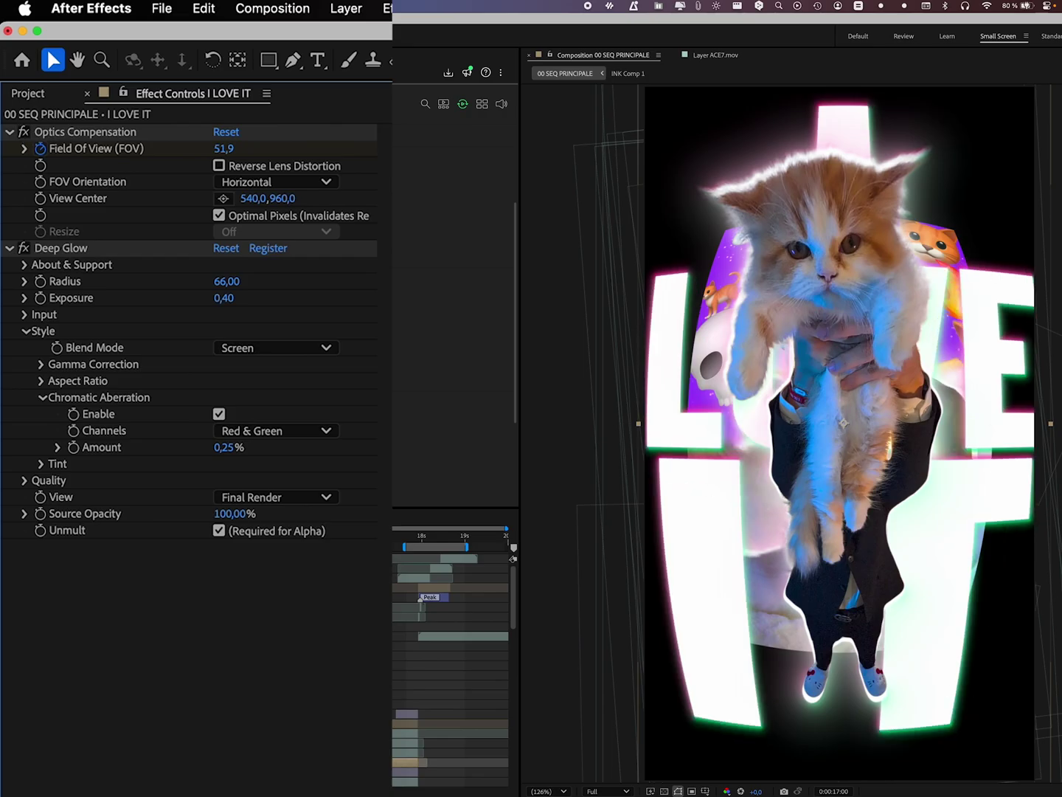
left_click(24, 252)
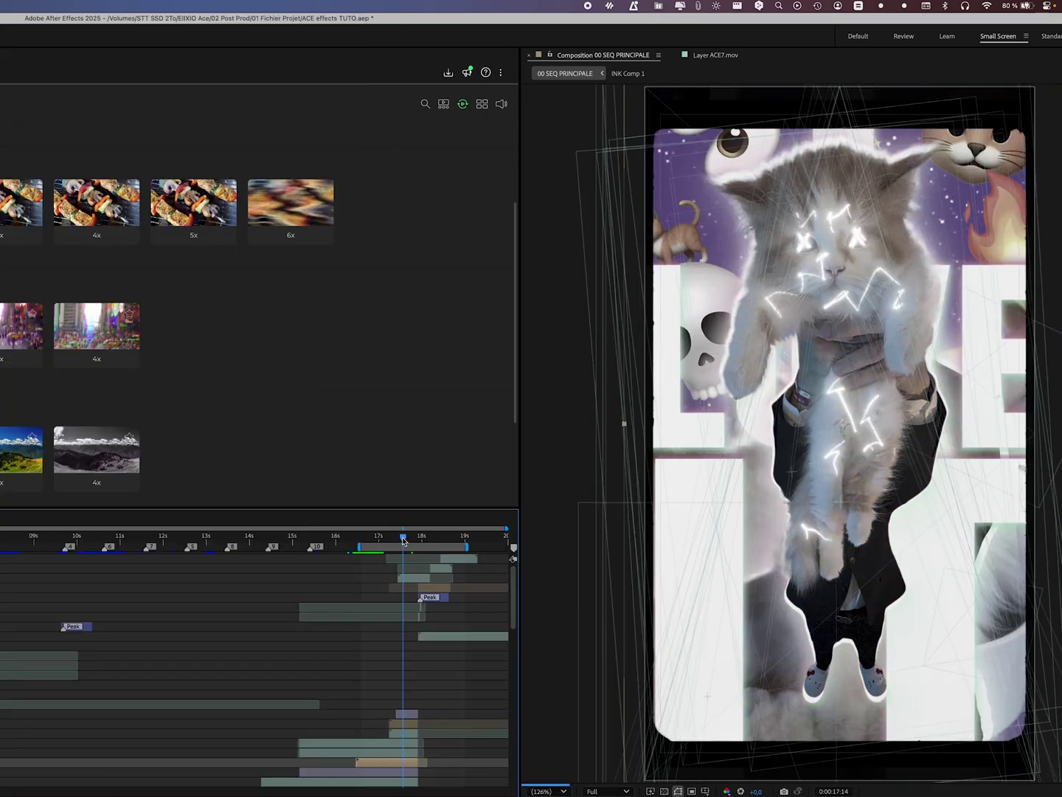
scroll(399, 587, "up", 2, "alt")
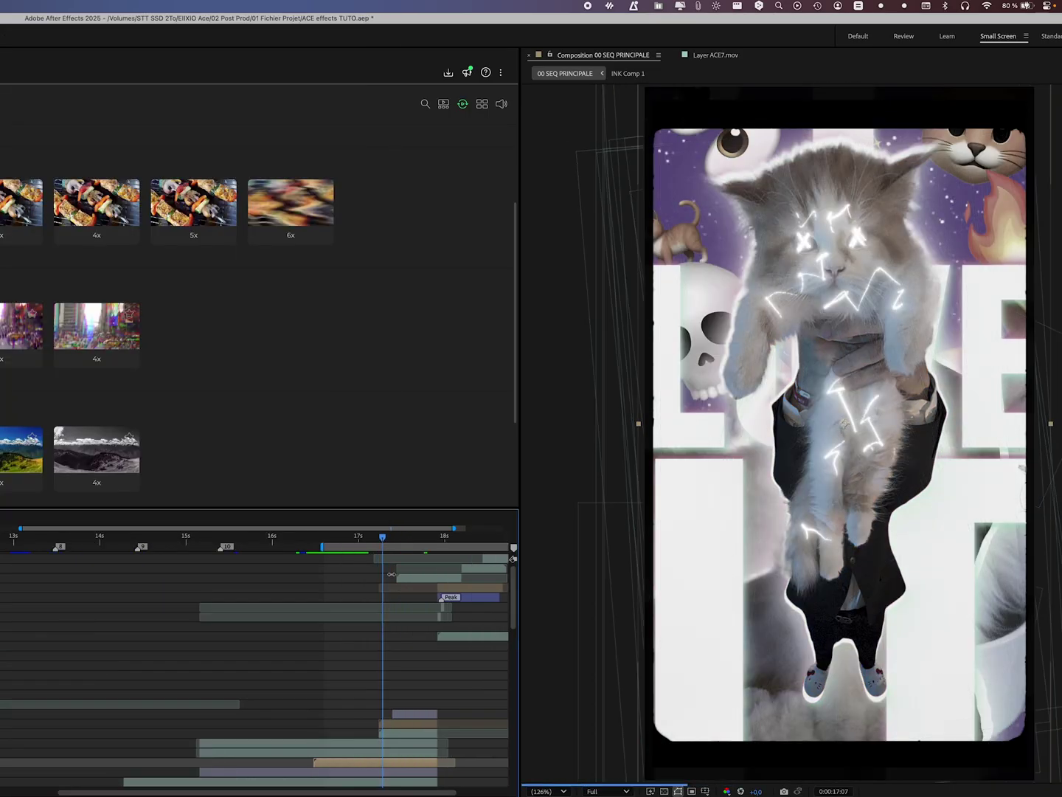
left_click_drag(372, 543, 378, 544)
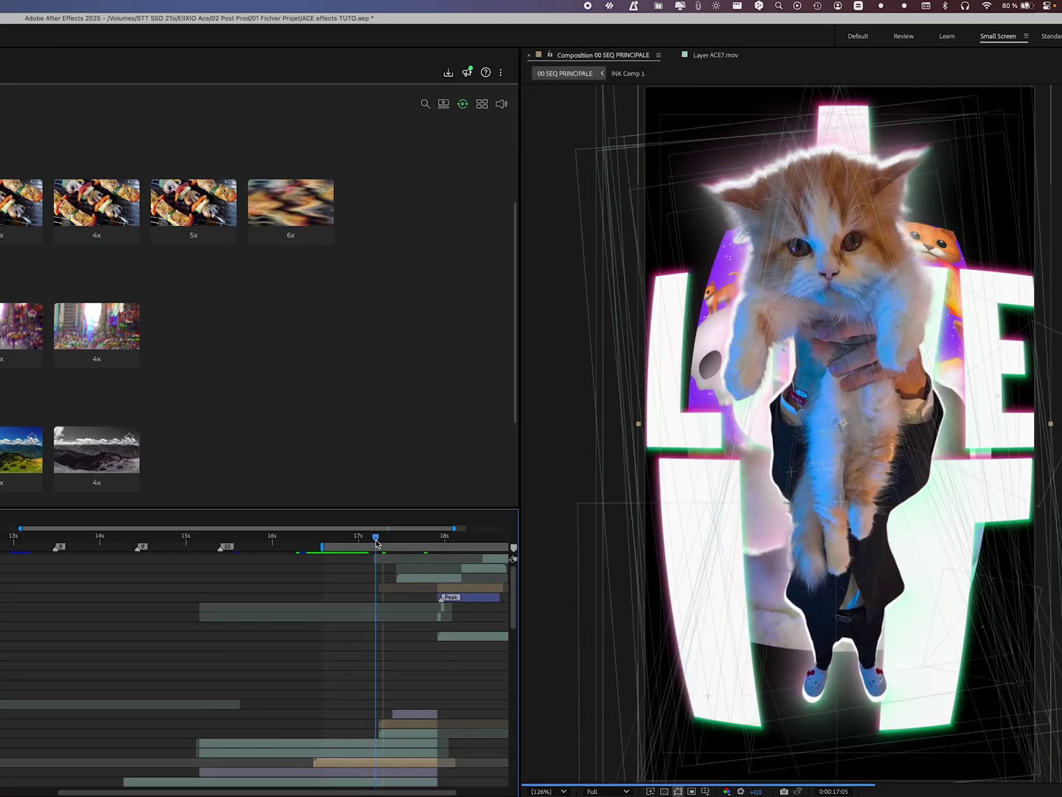
key("space")
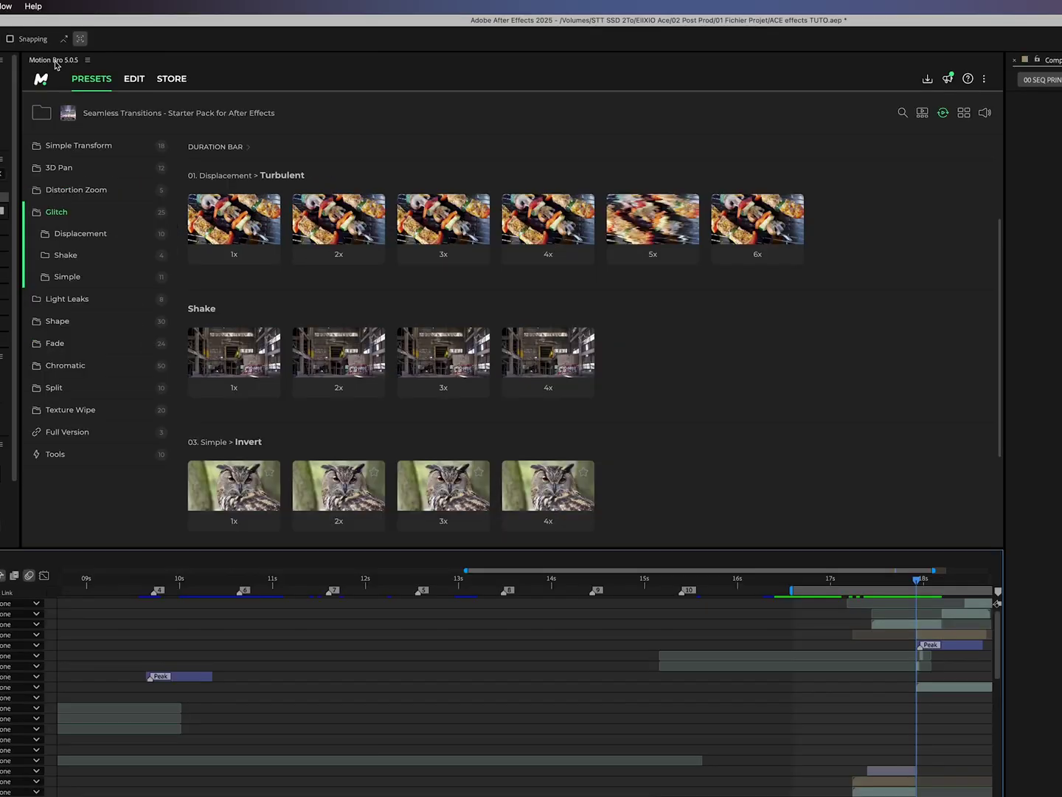
- Apply the Shake 1x preset from Motion Bro's Simple Transform category instead of the Glitch presets
left_click(66, 211)
left_click(78, 144)
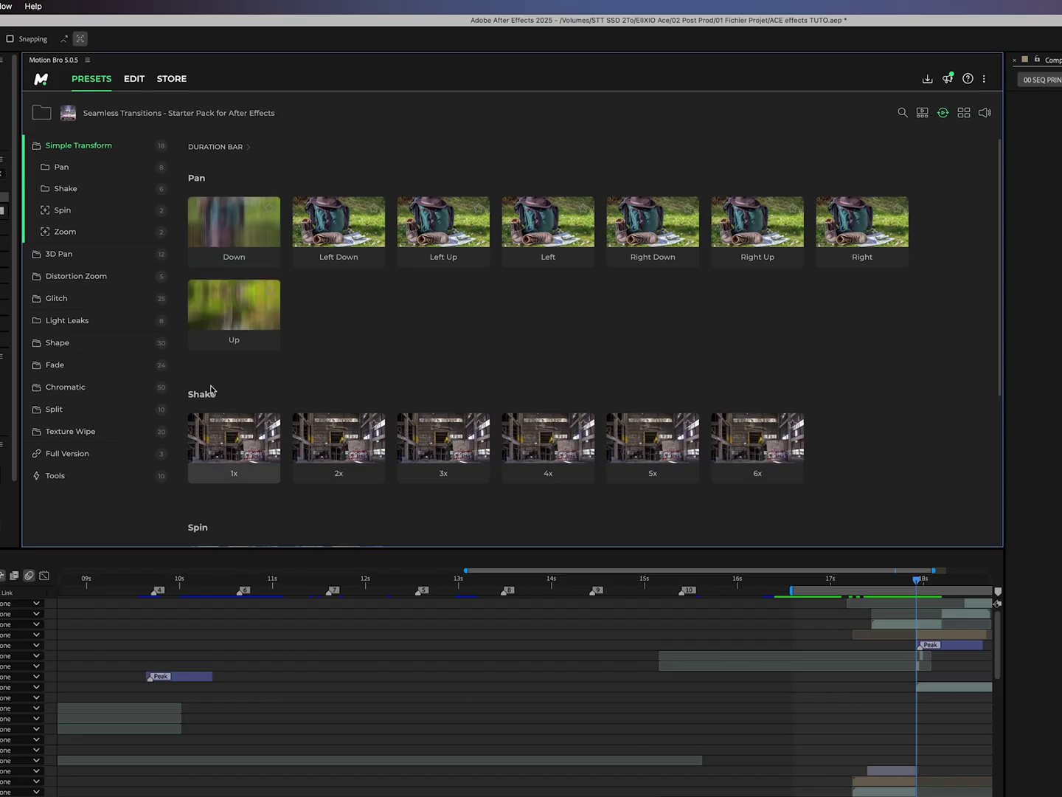
left_click(246, 463)
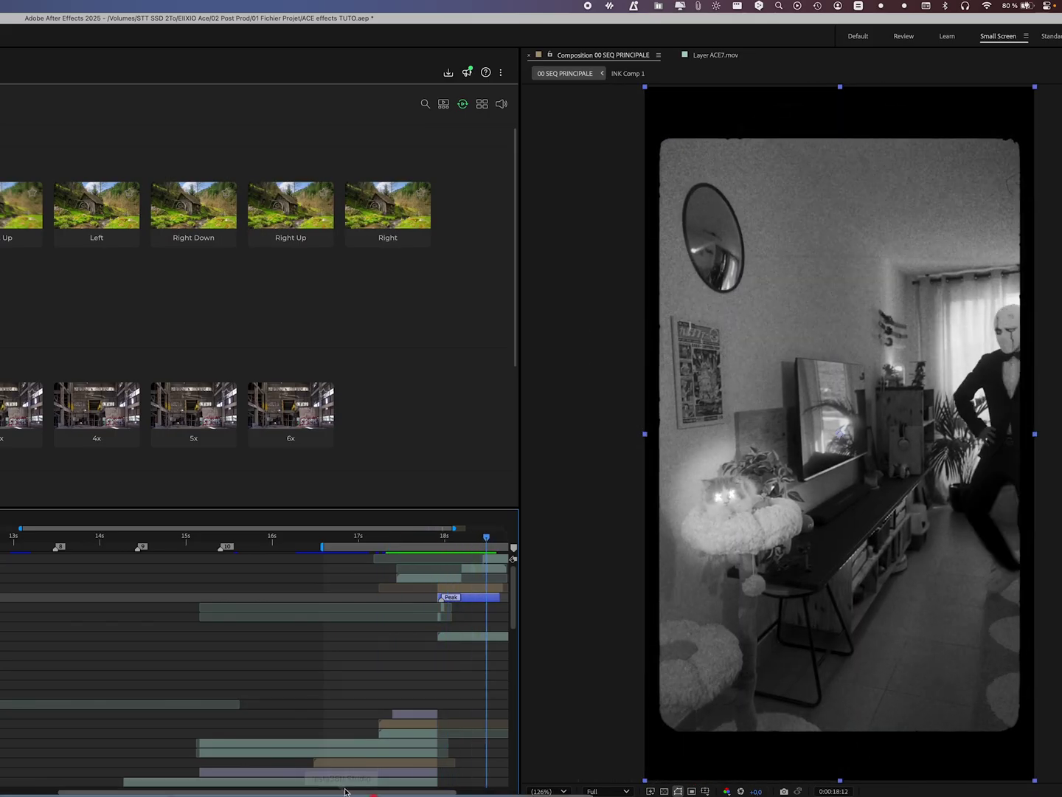
mouse_move(335, 787)
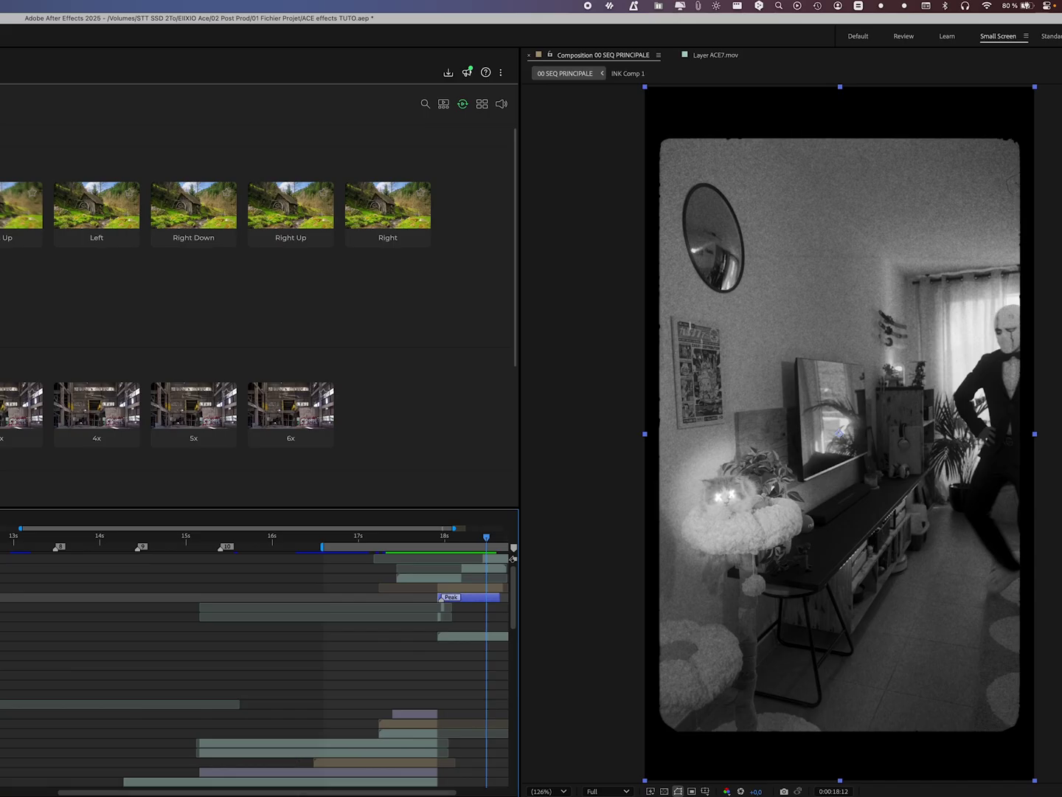
- Back in Premiere, play the montage from about 6 seconds through to 15:19
left_click(242, 791)
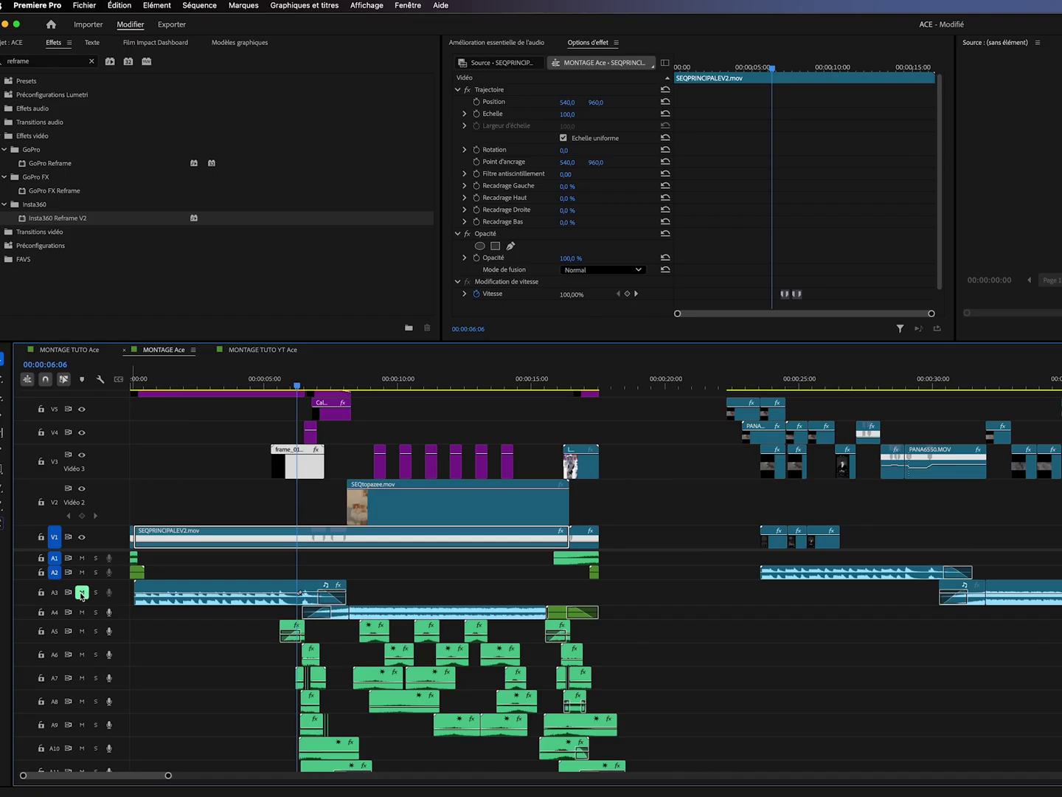
scroll(97, 613, "down", 3)
left_click_drag(298, 385, 410, 385)
key("space")
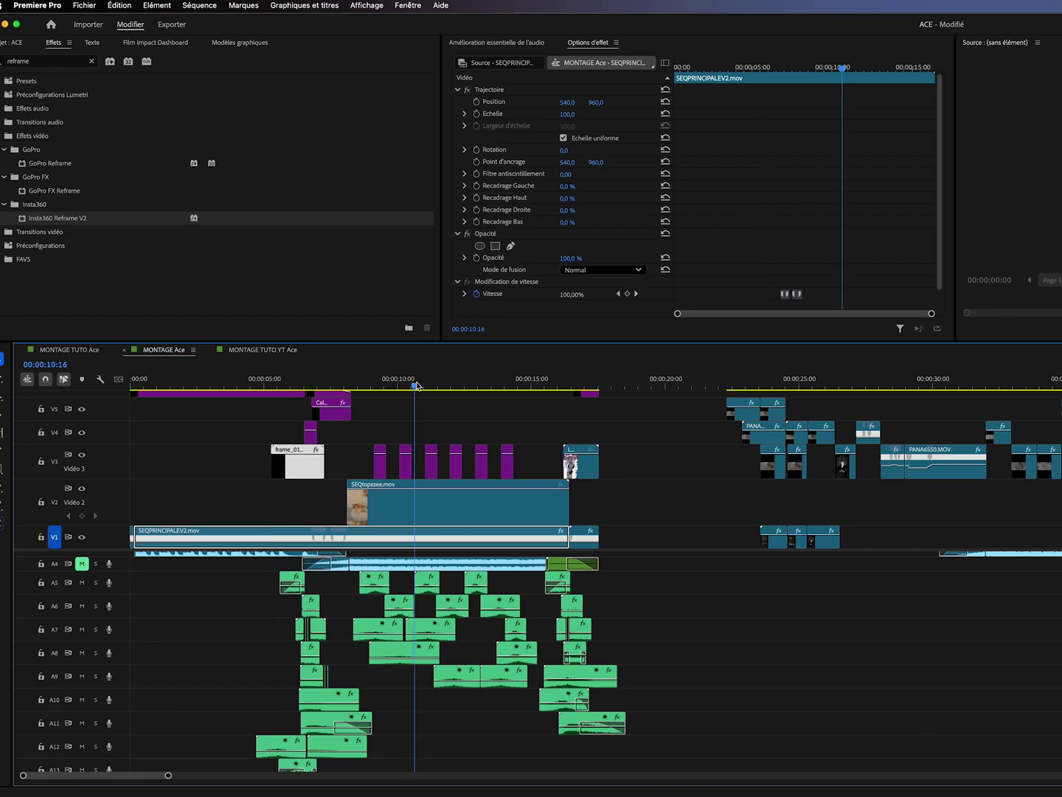
left_click(290, 385)
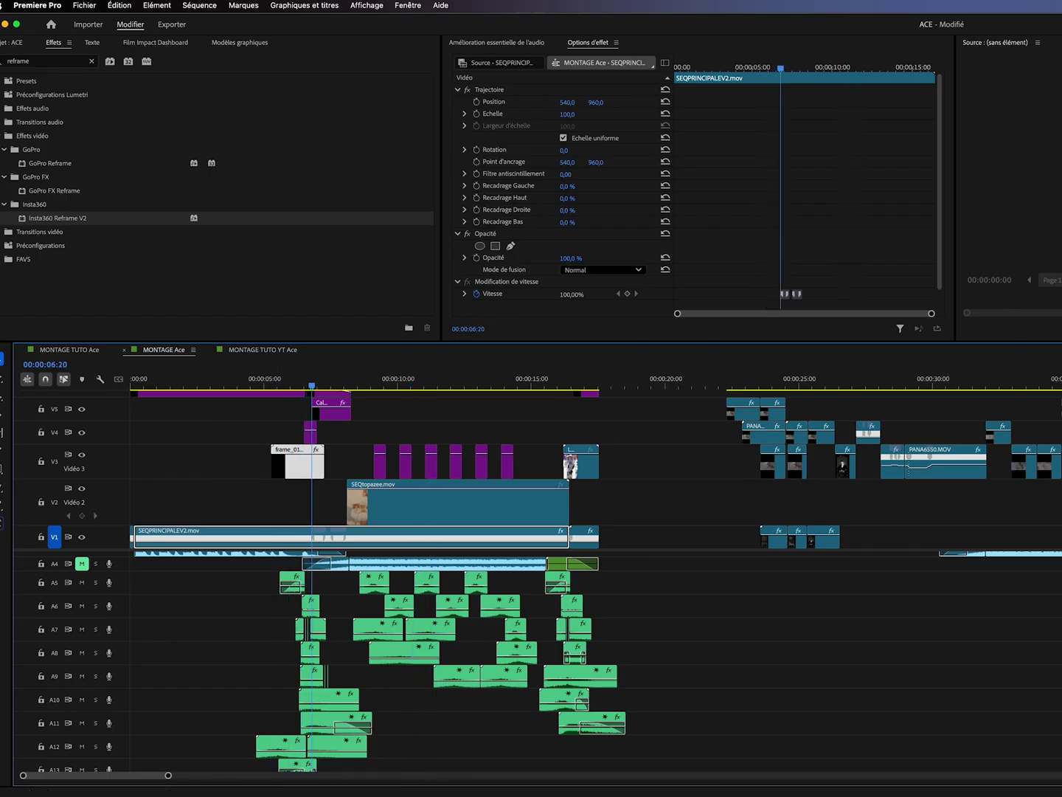
left_click(537, 384)
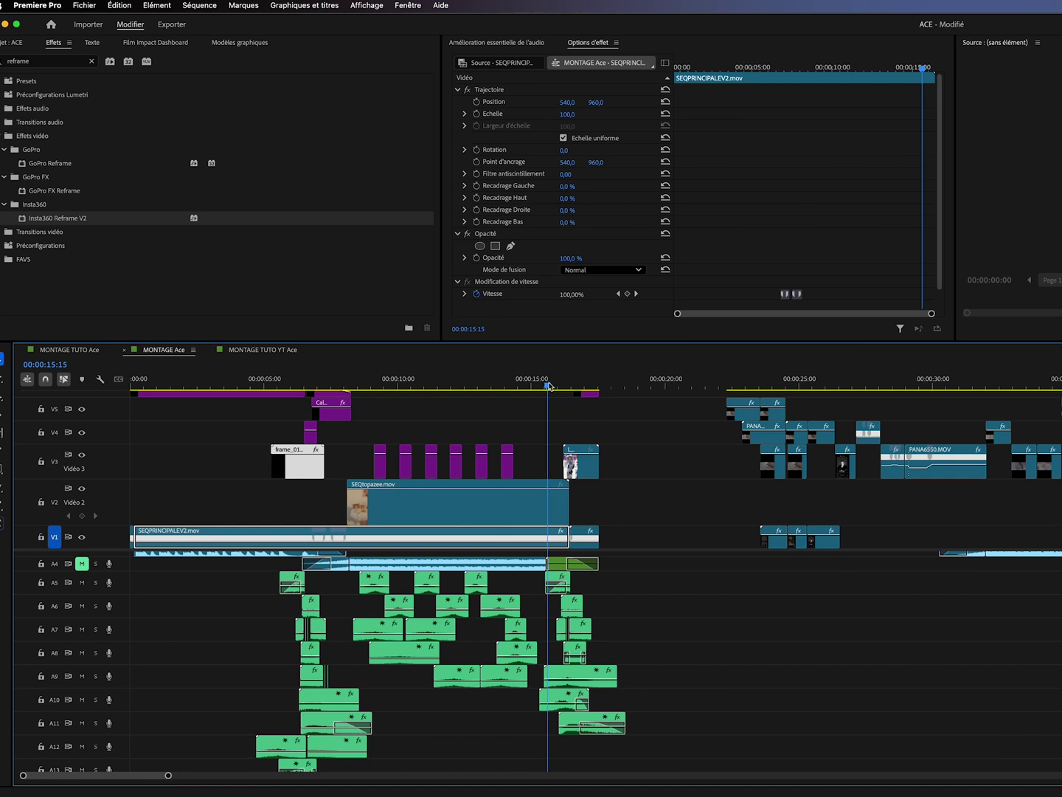
left_click(553, 385)
- Save the ACE project and set the Program monitor zoom to Adapter to fit the vertical frame
key("ctrl+s")
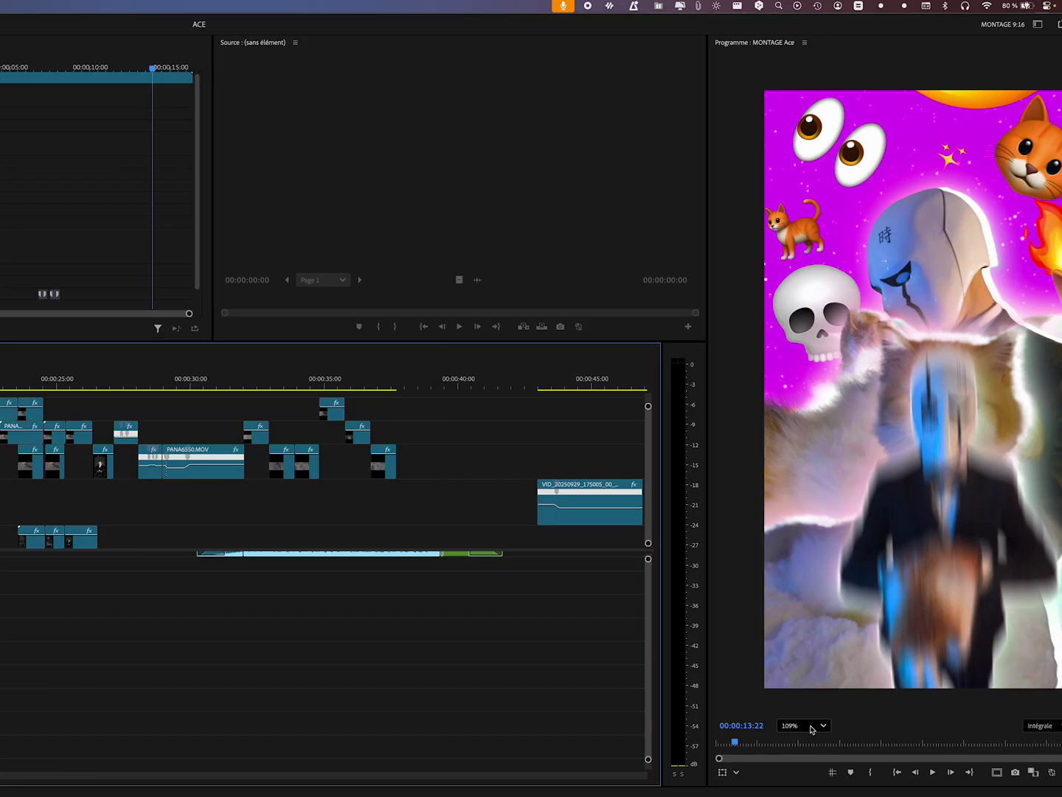
left_click(804, 725)
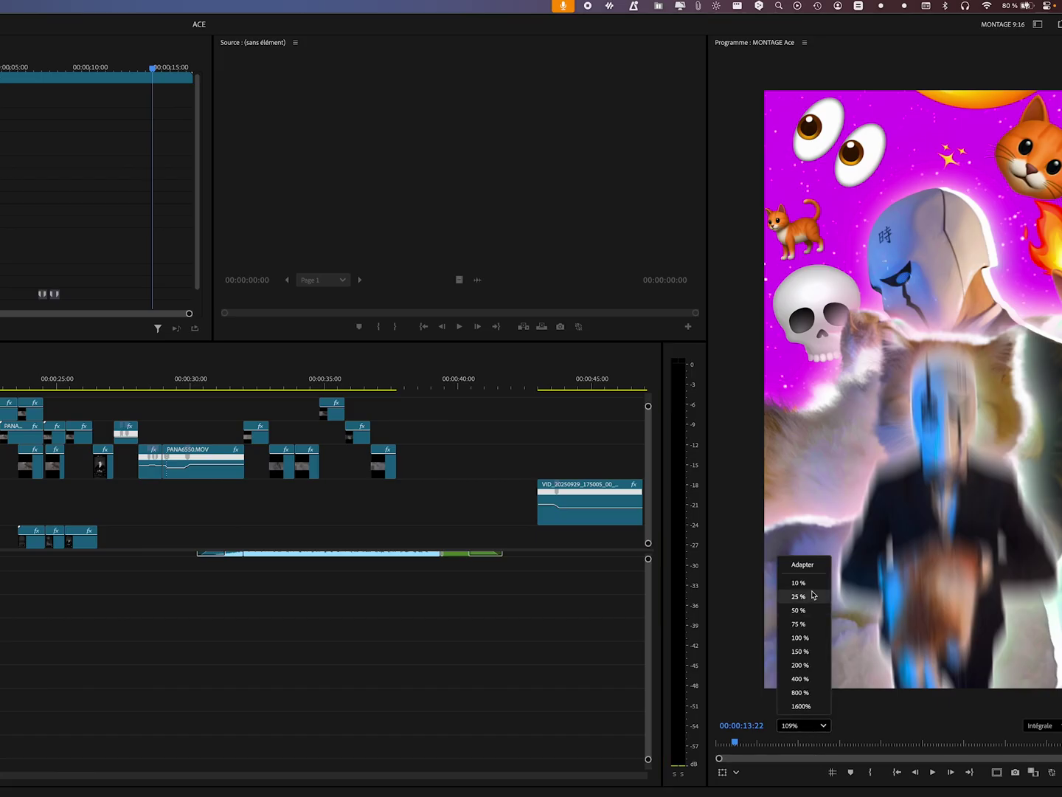
left_click(803, 565)
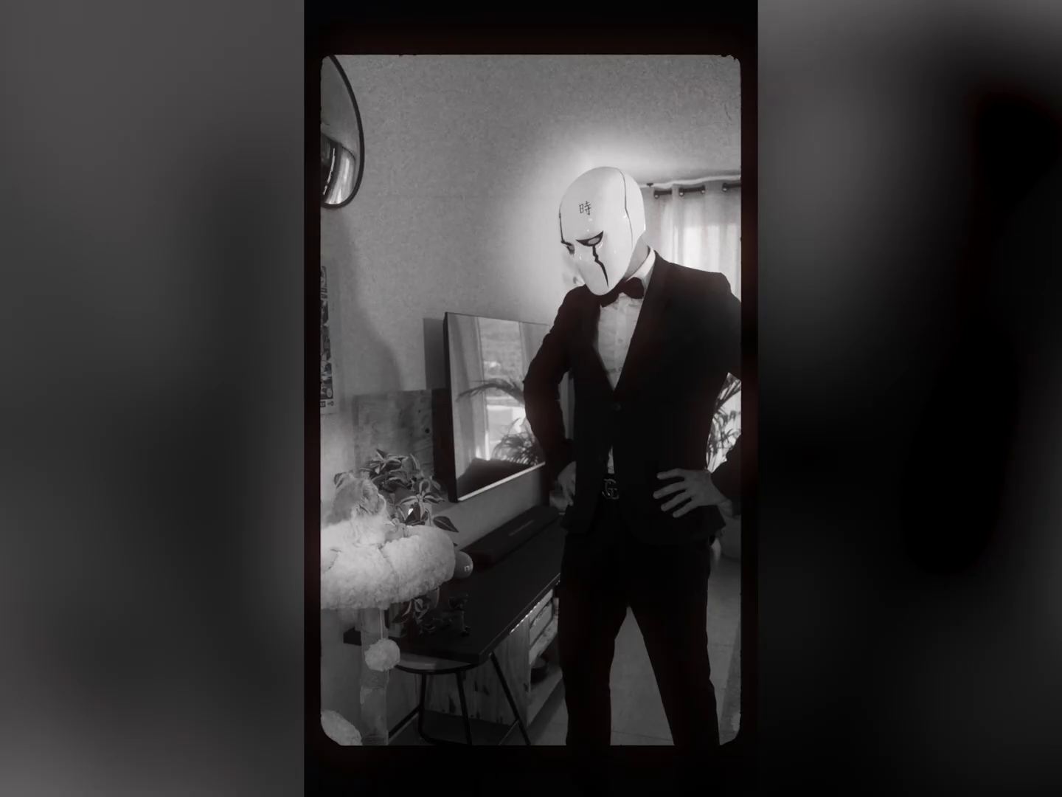